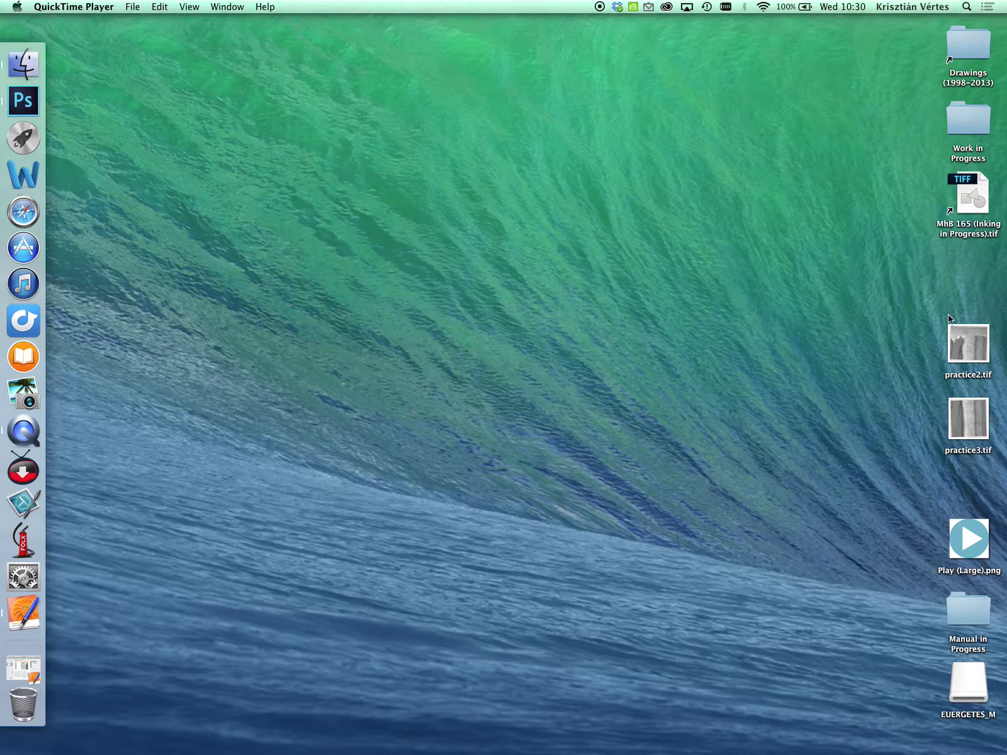
Marquee-select practice2.tif and practice3.tif together on the desktop
drag(943, 311, 982, 472)
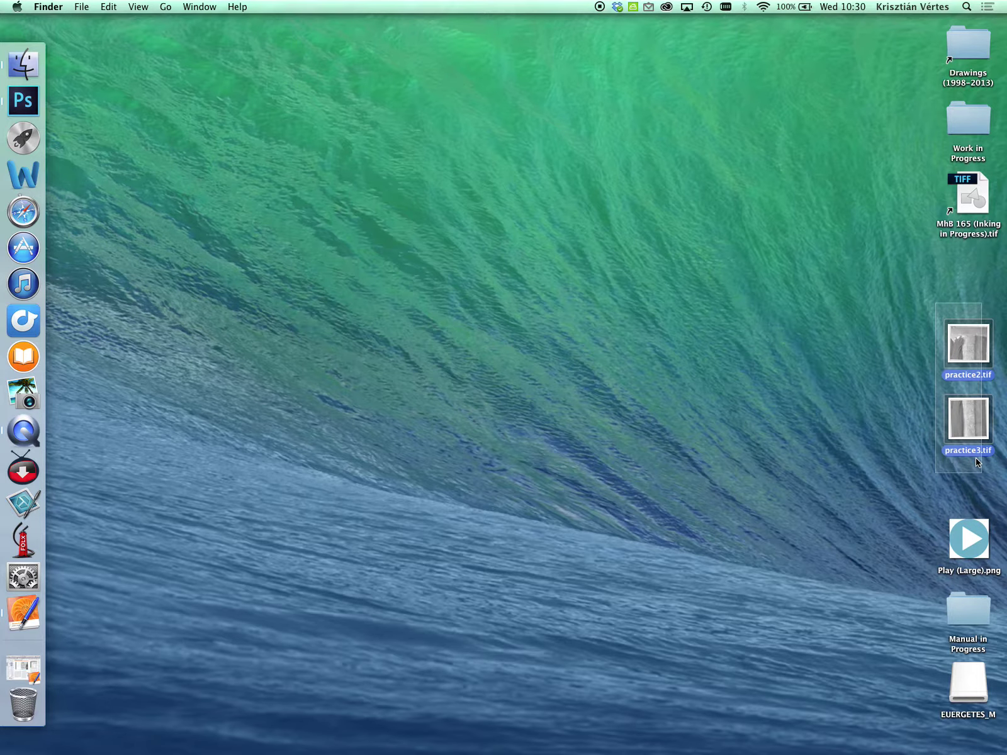
Open both images in Photoshop and pull practice3.tif out into its own floating window
double_click(970, 355)
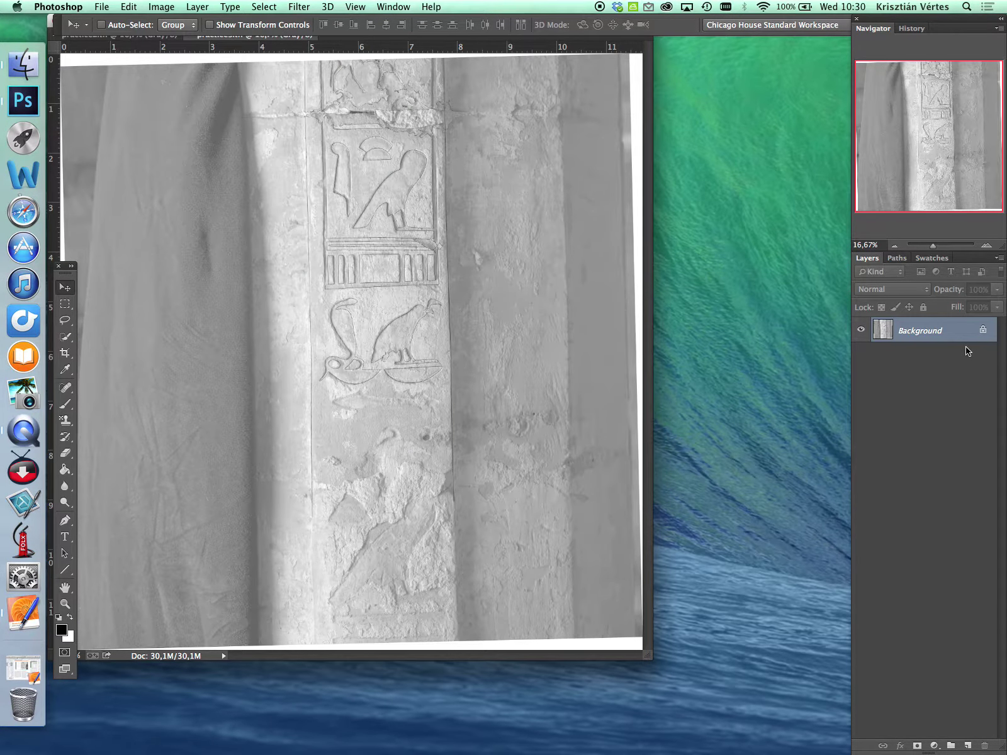
drag(47, 32, 101, 61)
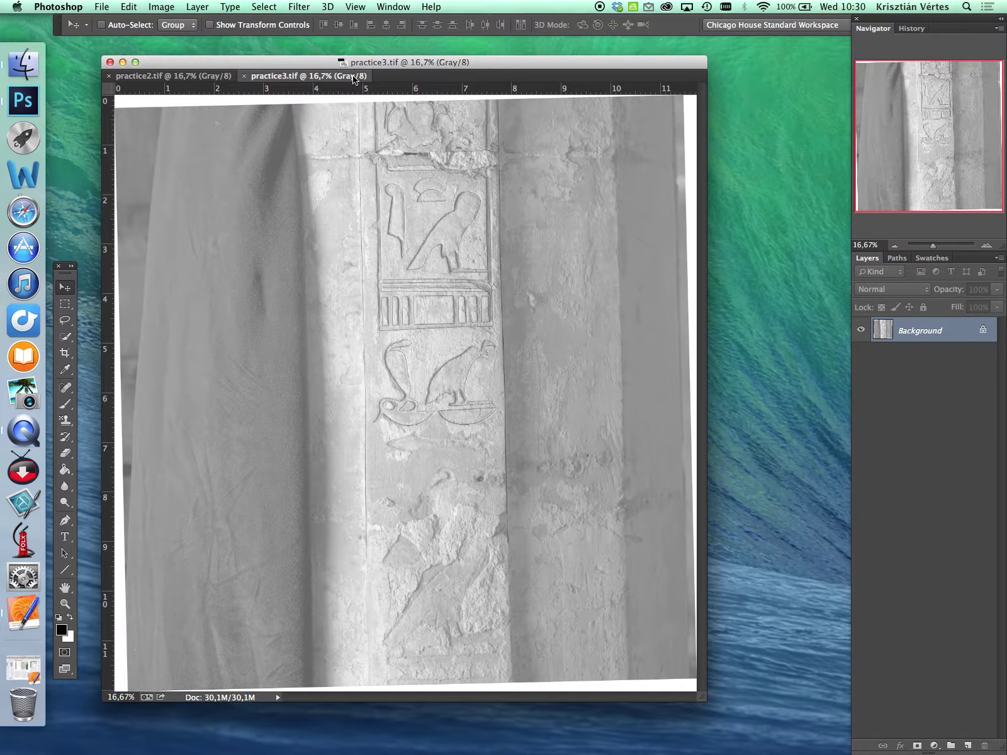
drag(354, 76, 490, 94)
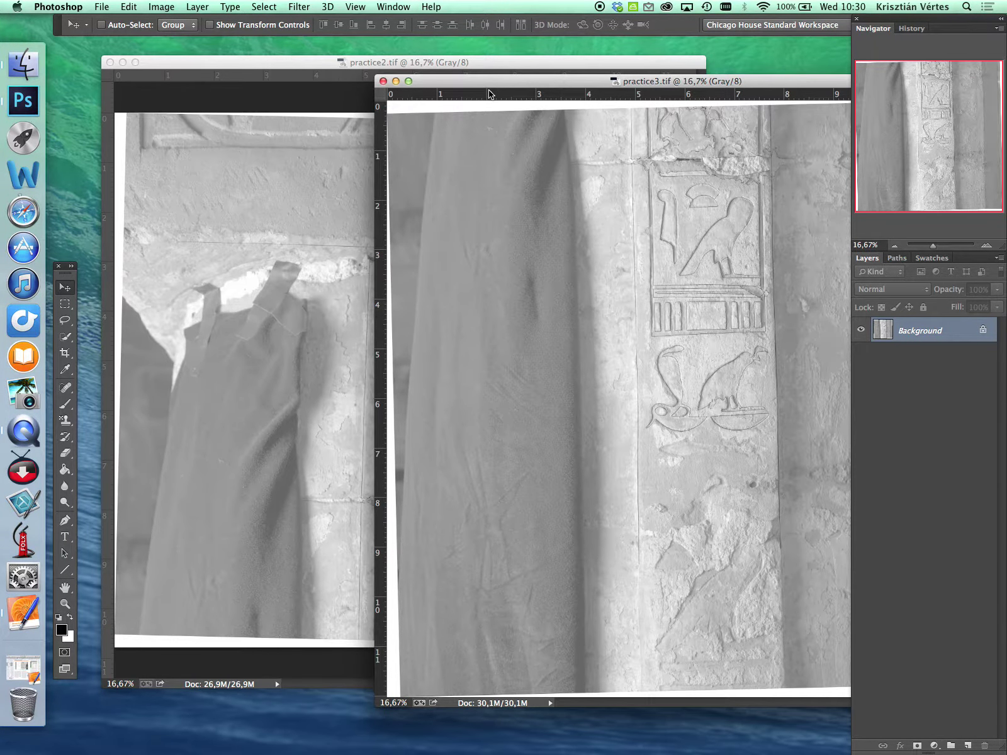
Rearrange the practice2 and practice3 floating windows, switching between them
mouse_move(717, 83)
mouse_down()
mouse_move(625, 83)
mouse_move(716, 78)
mouse_up()
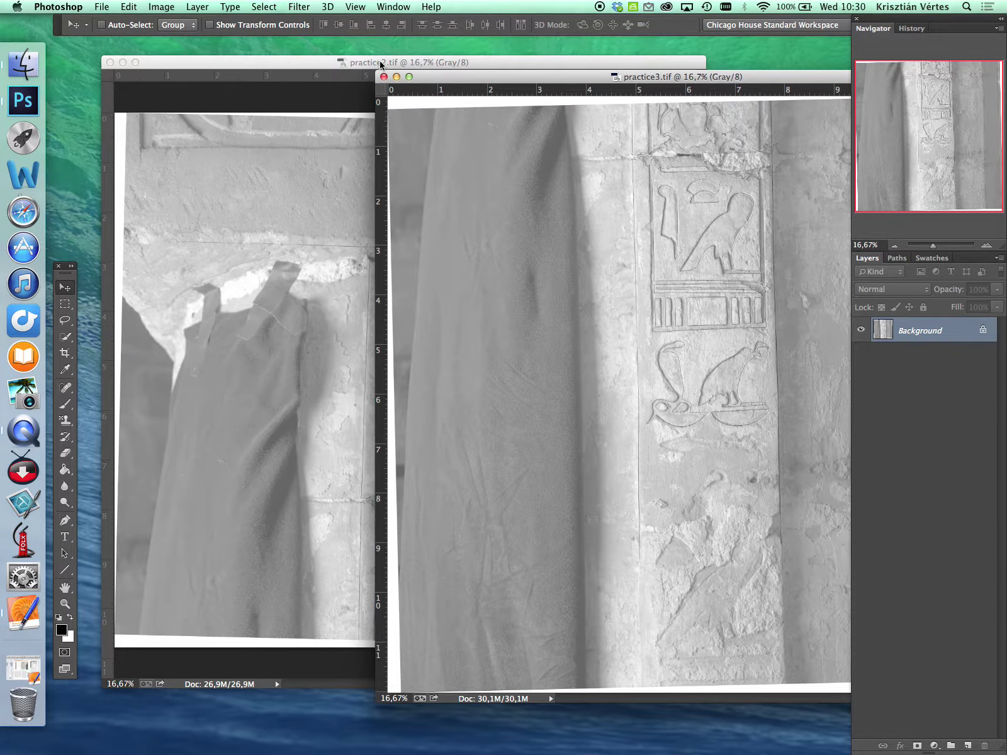
drag(381, 65, 334, 48)
drag(782, 82, 746, 88)
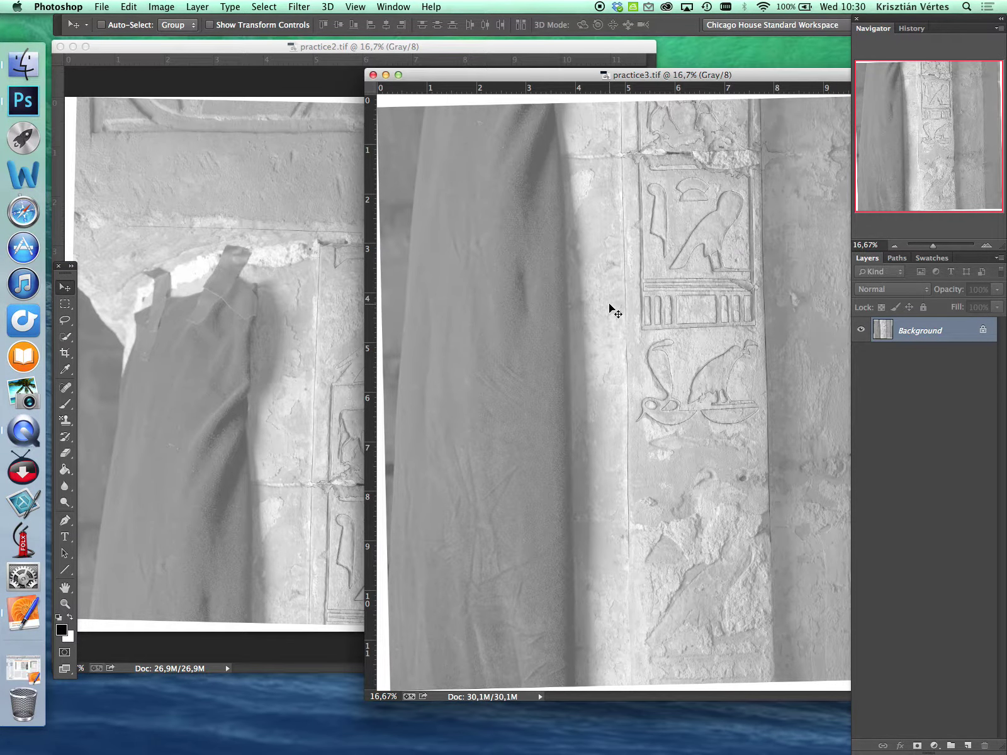
drag(398, 50, 389, 46)
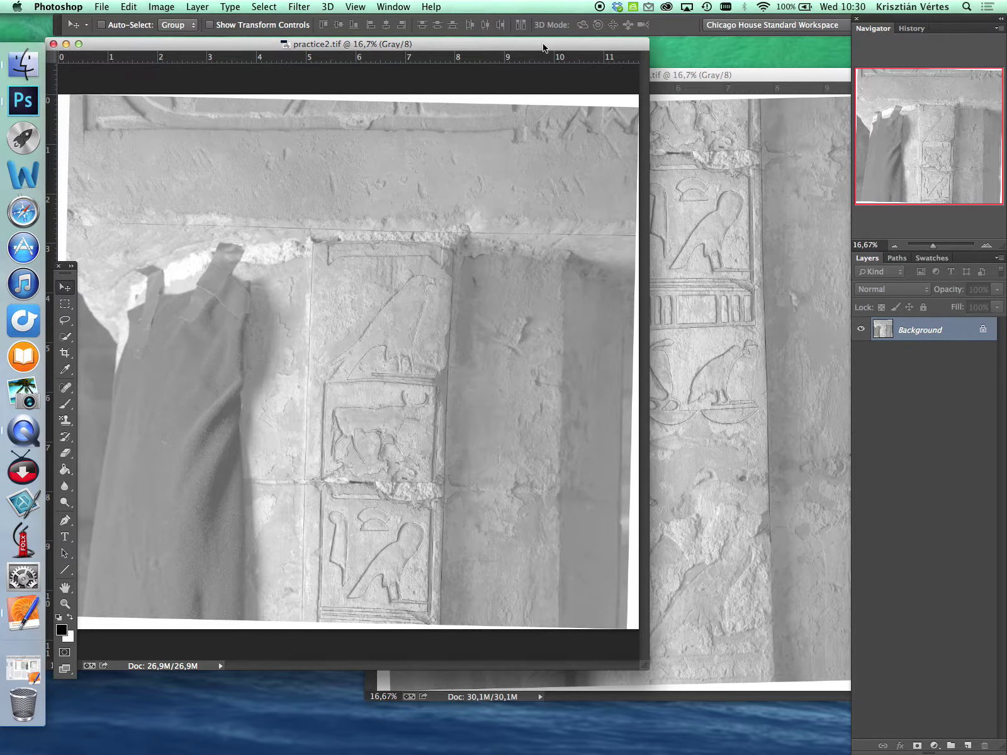
drag(546, 45, 577, 44)
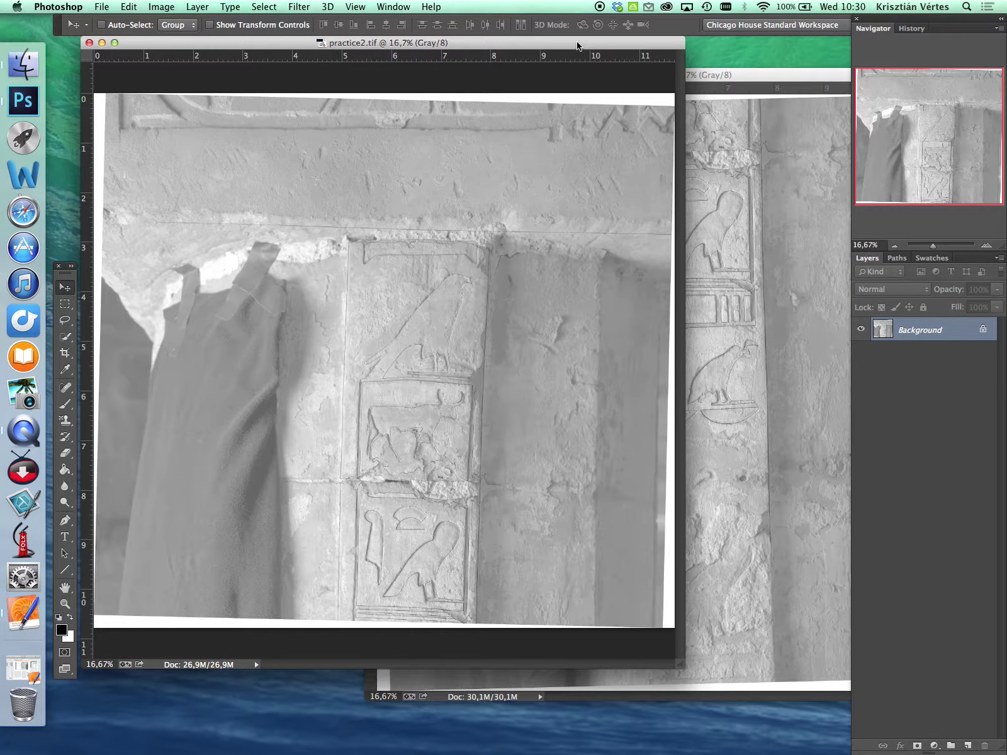
drag(643, 47, 636, 47)
drag(736, 75, 744, 75)
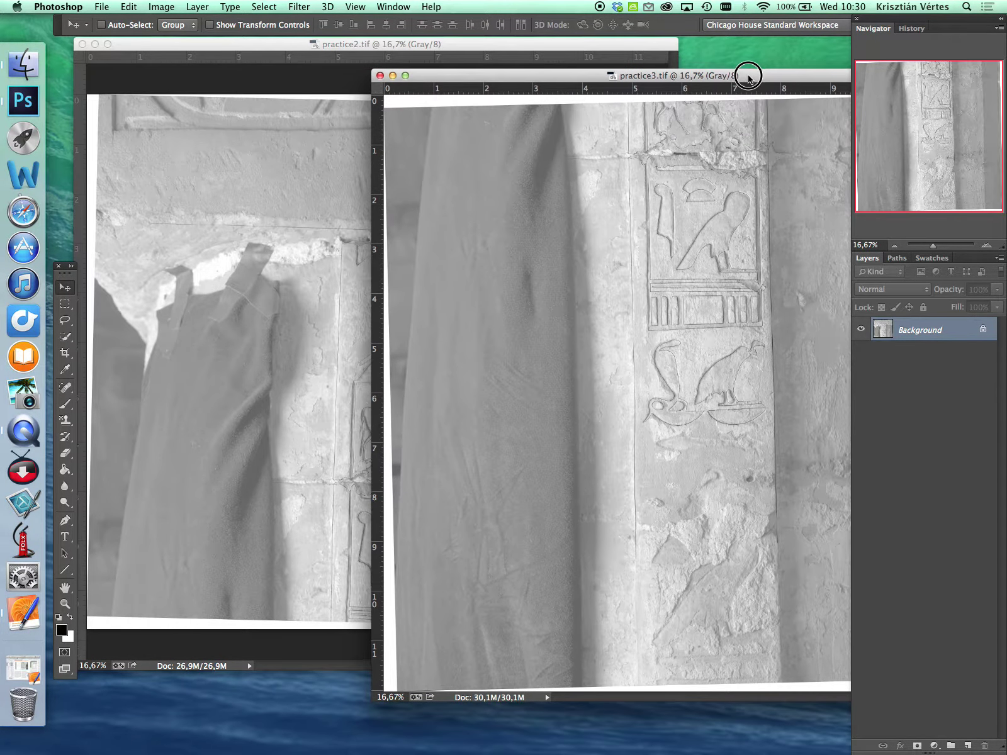
Bring practice2.tif's window to the front and nudge it into place
click(409, 46)
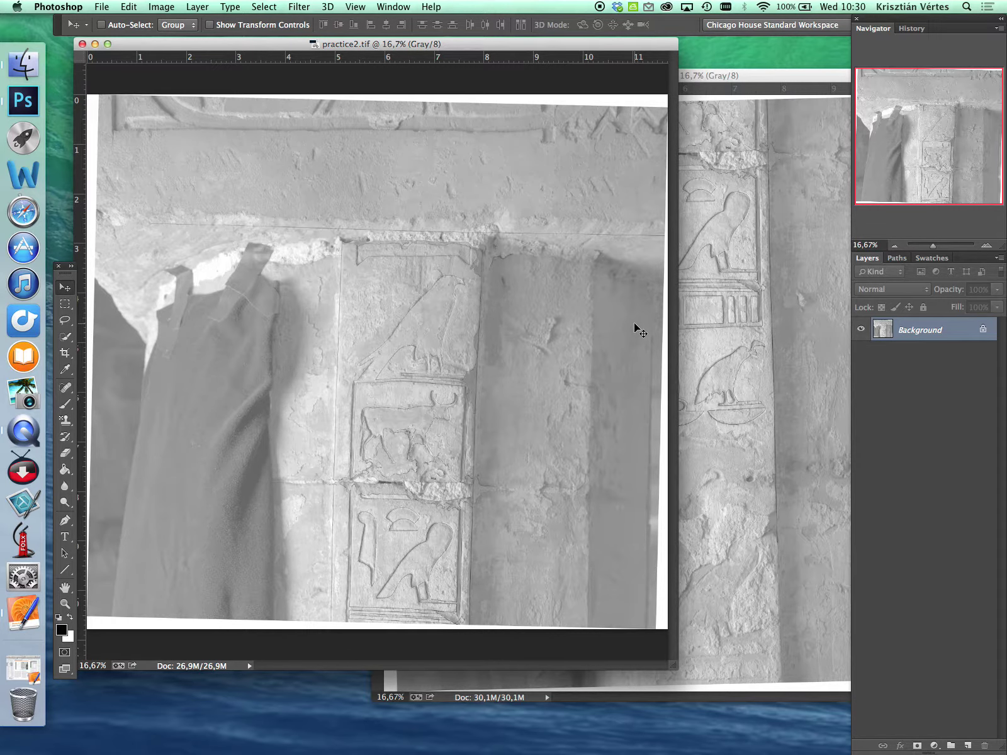
drag(565, 45, 574, 48)
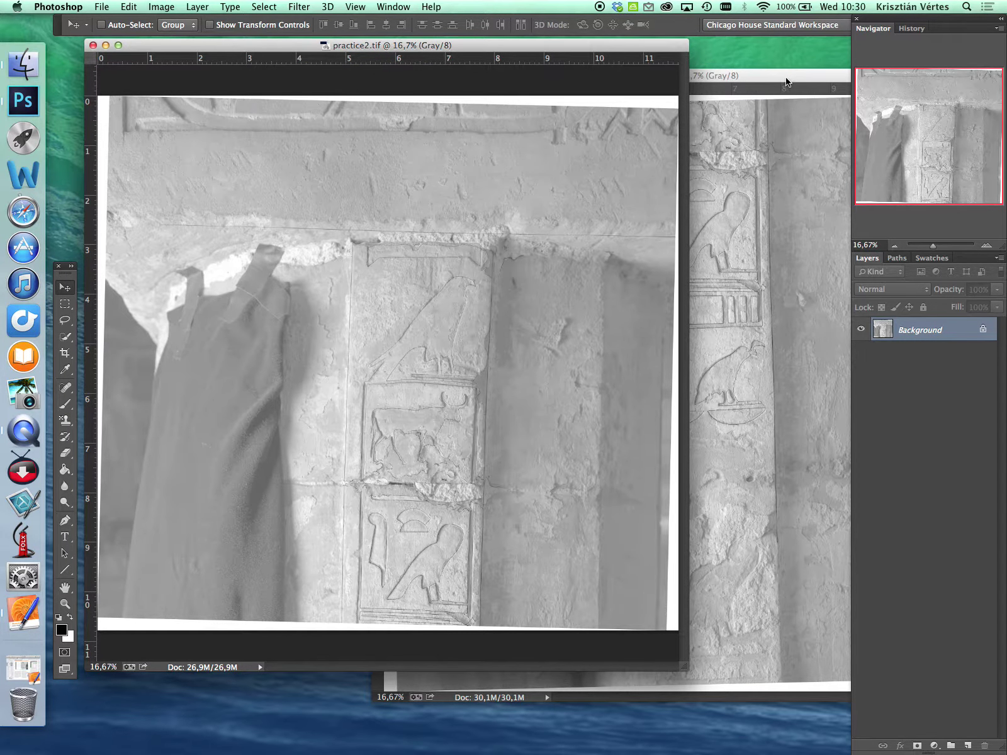
drag(790, 77, 778, 77)
click(564, 46)
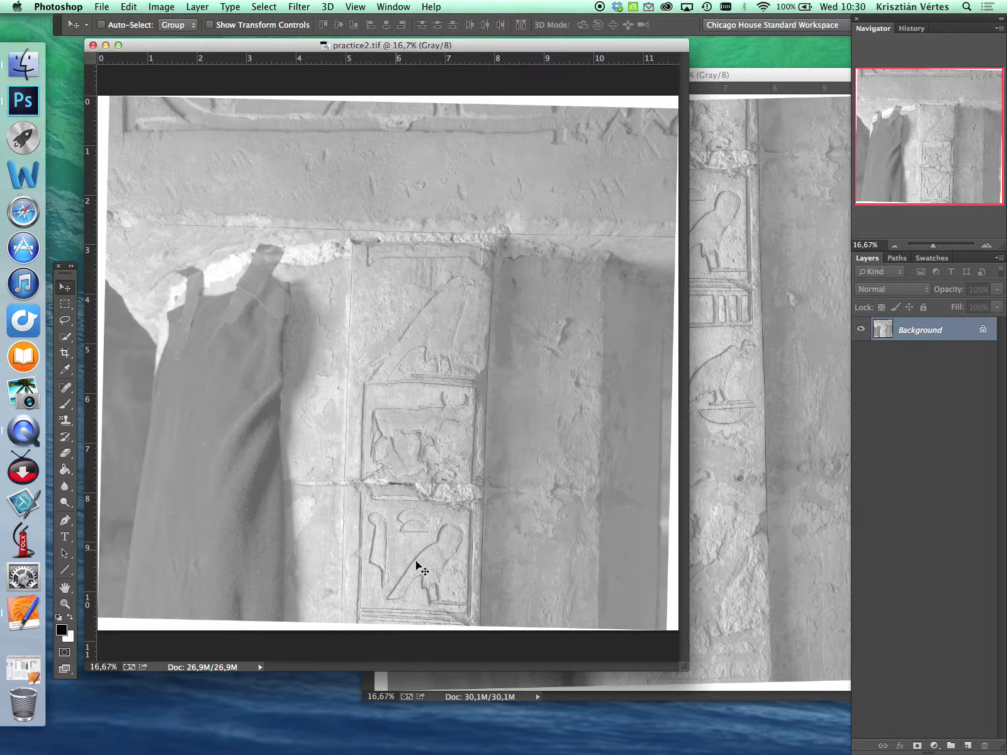
click(498, 48)
drag(499, 48, 510, 49)
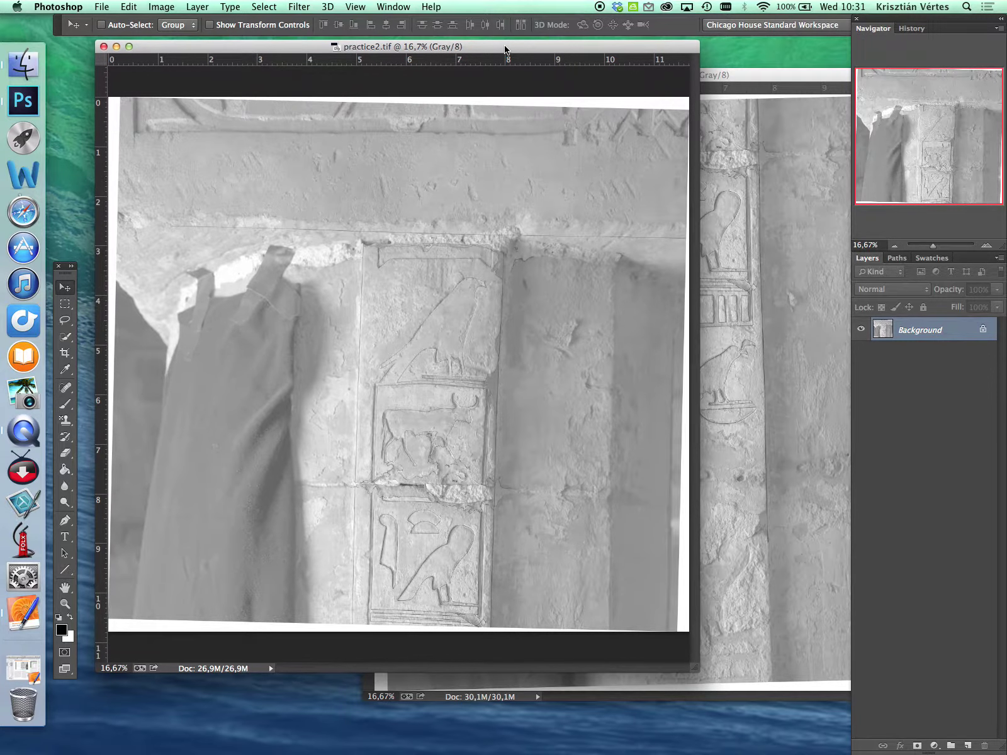
Open Image > Canvas Size for practice2.tif and drag the dialog aside
click(166, 10)
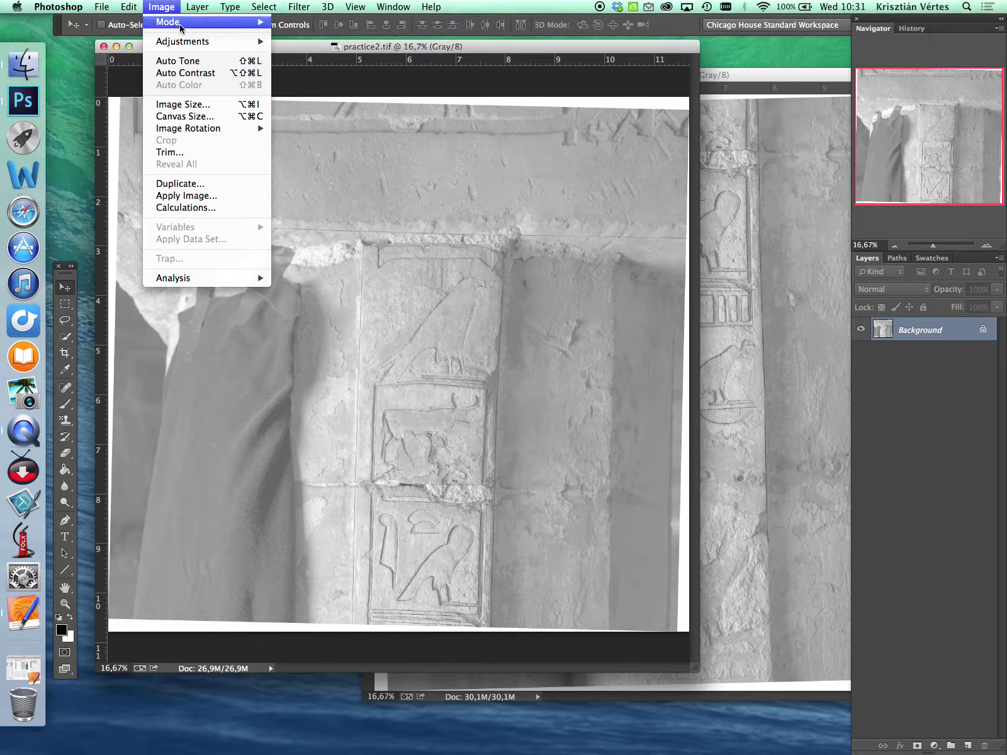
click(209, 118)
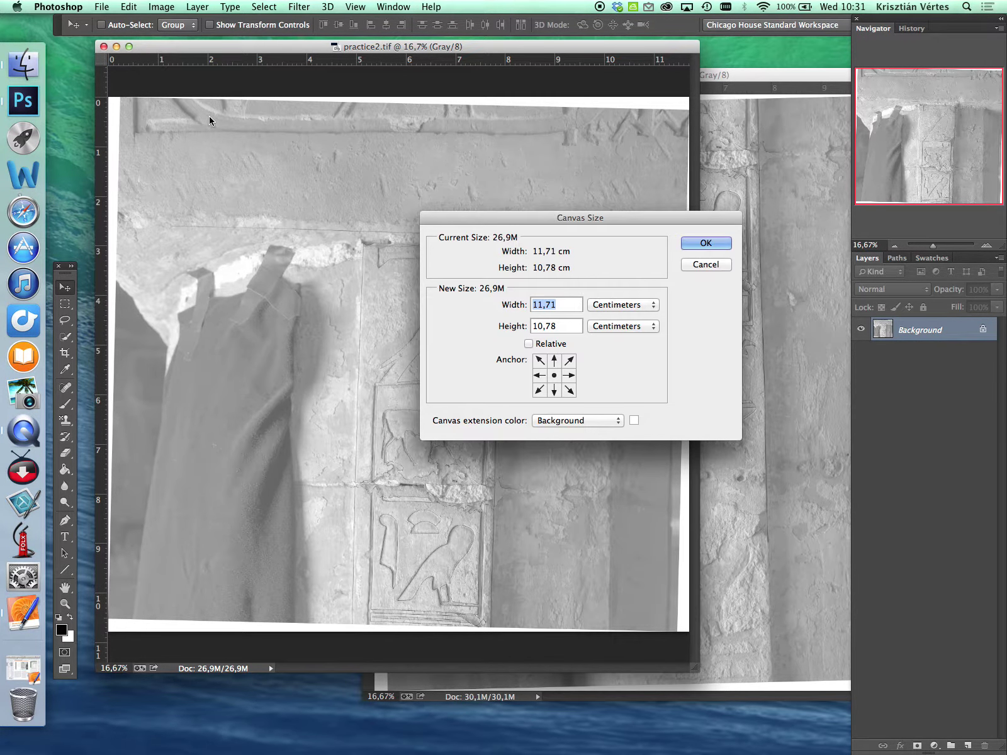
drag(637, 225, 656, 226)
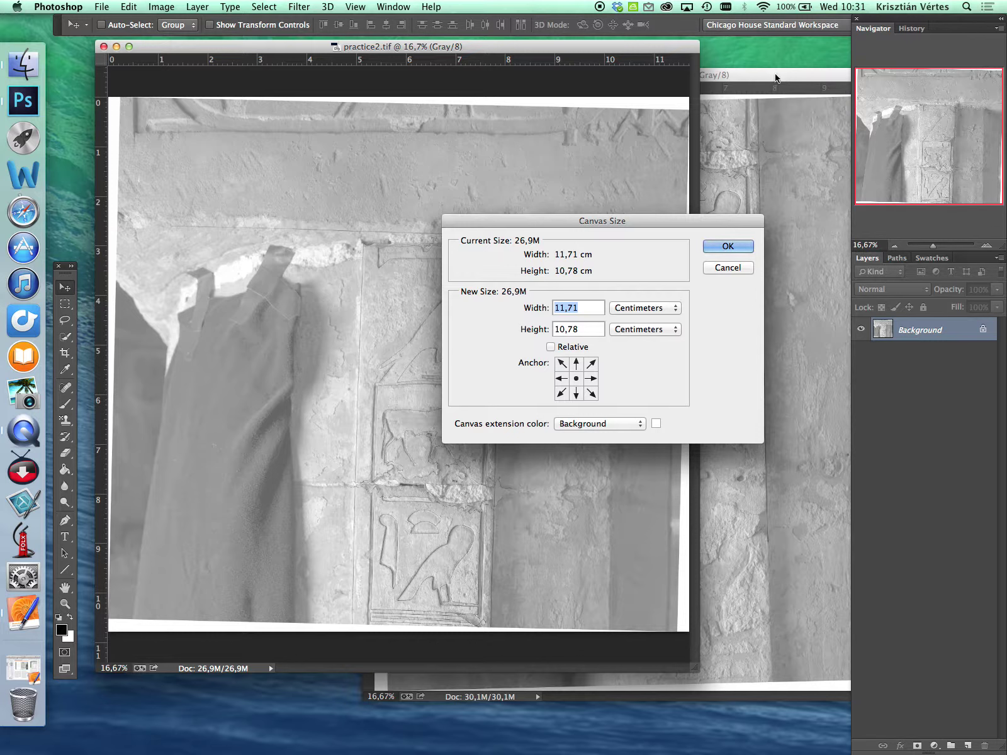
drag(723, 221, 723, 216)
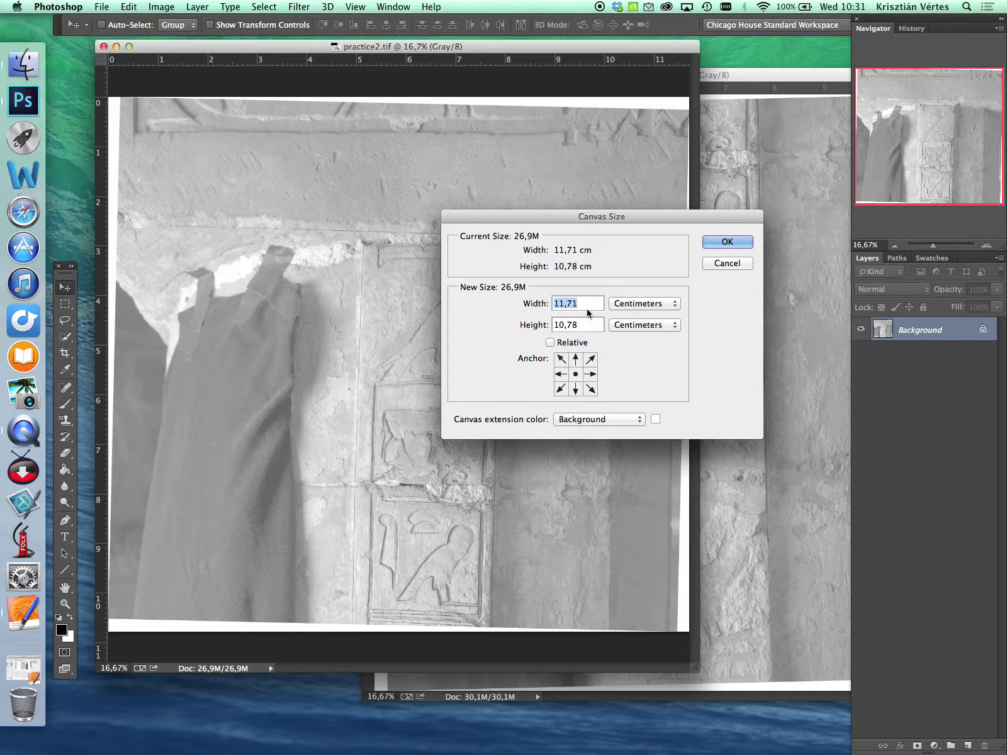
drag(522, 214, 749, 166)
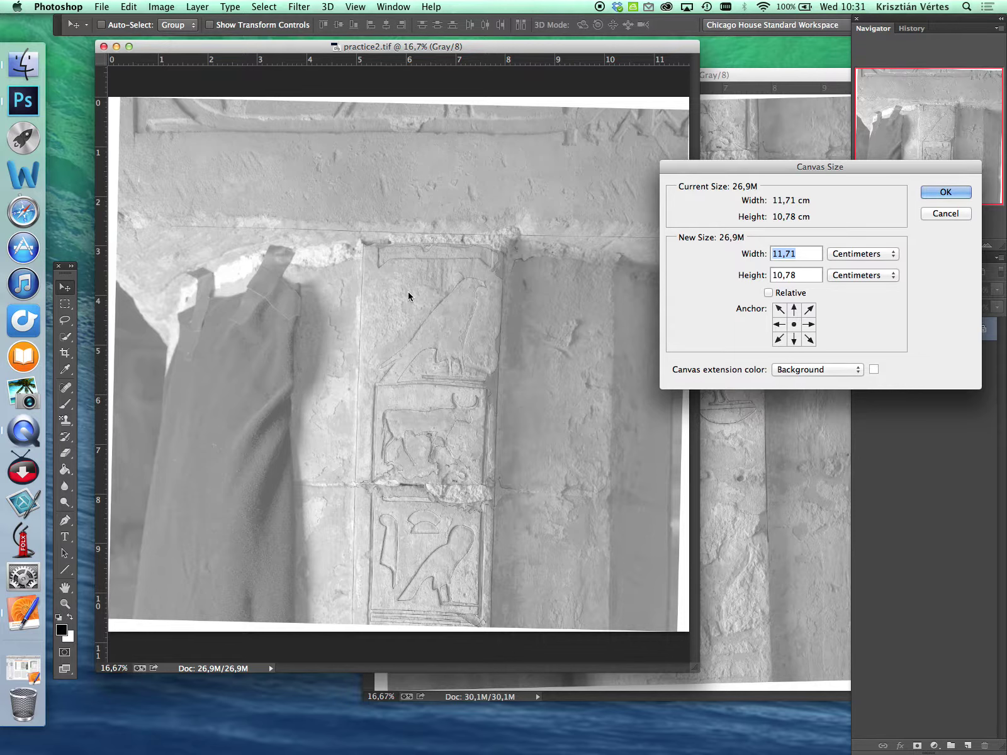
drag(831, 171, 722, 173)
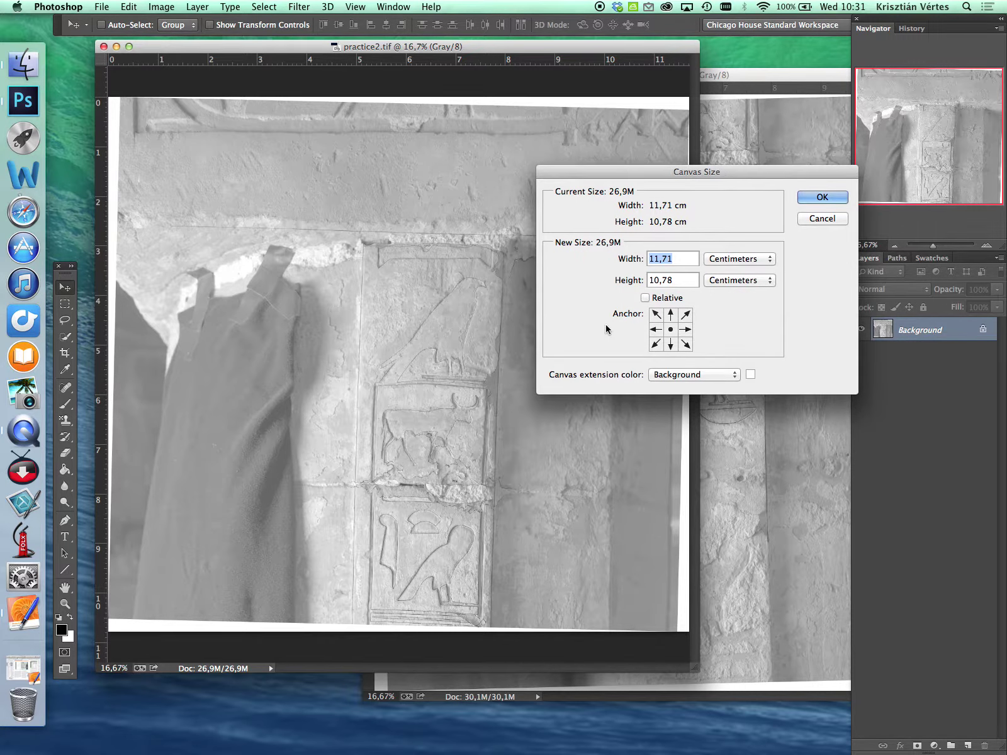
Set the new canvas height to 20 cm and anchor it at the top-centre
click(672, 282)
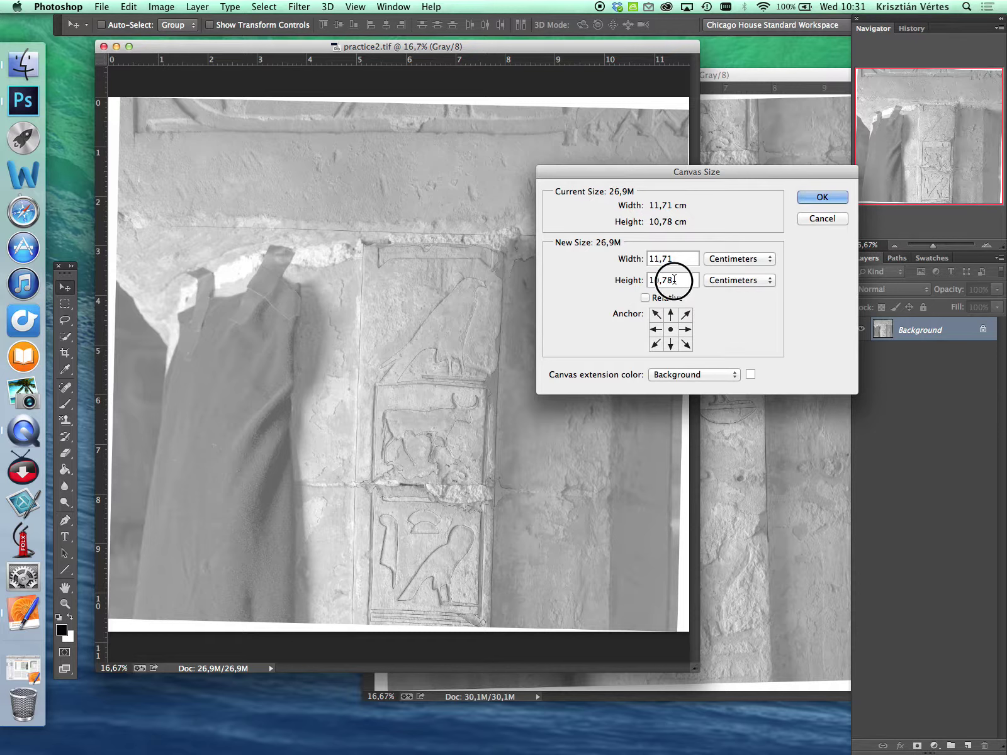
text(20)
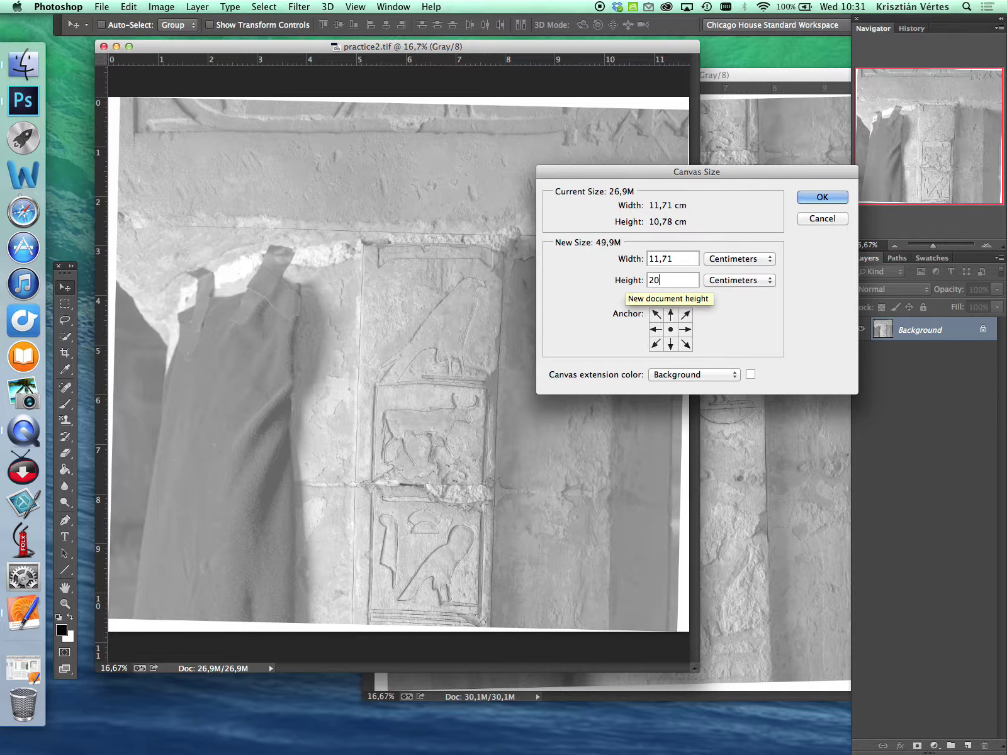
click(670, 315)
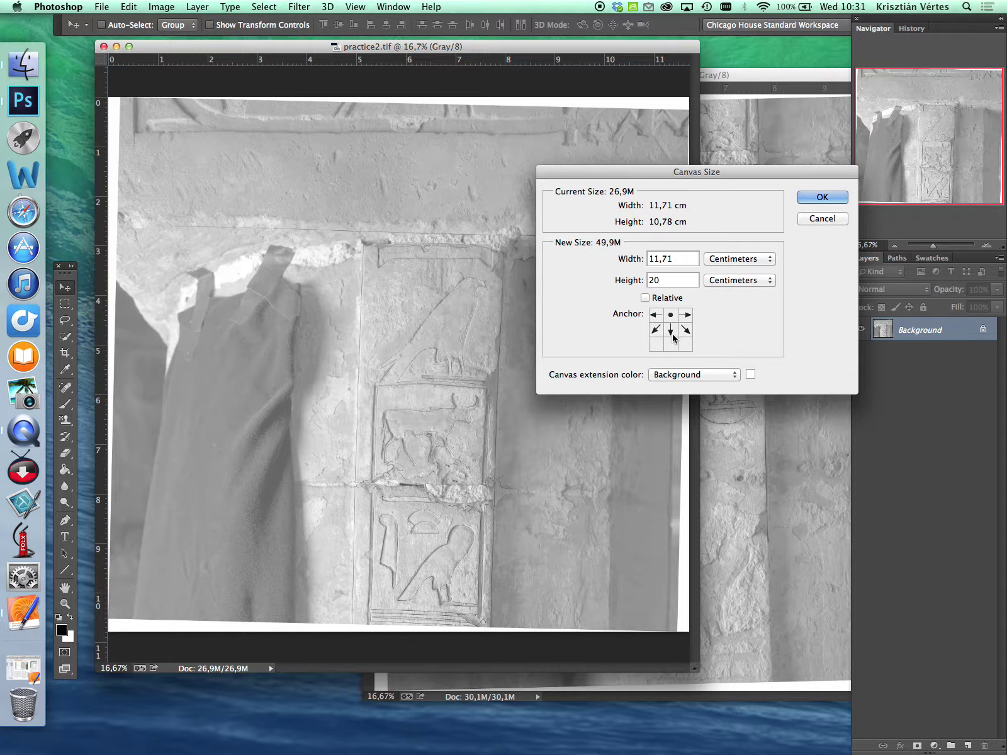
click(672, 333)
click(672, 316)
click(671, 333)
click(671, 345)
click(672, 330)
click(672, 315)
Set the canvas width to 15 cm and apply the new canvas size
double_click(661, 258)
text(15)
click(825, 198)
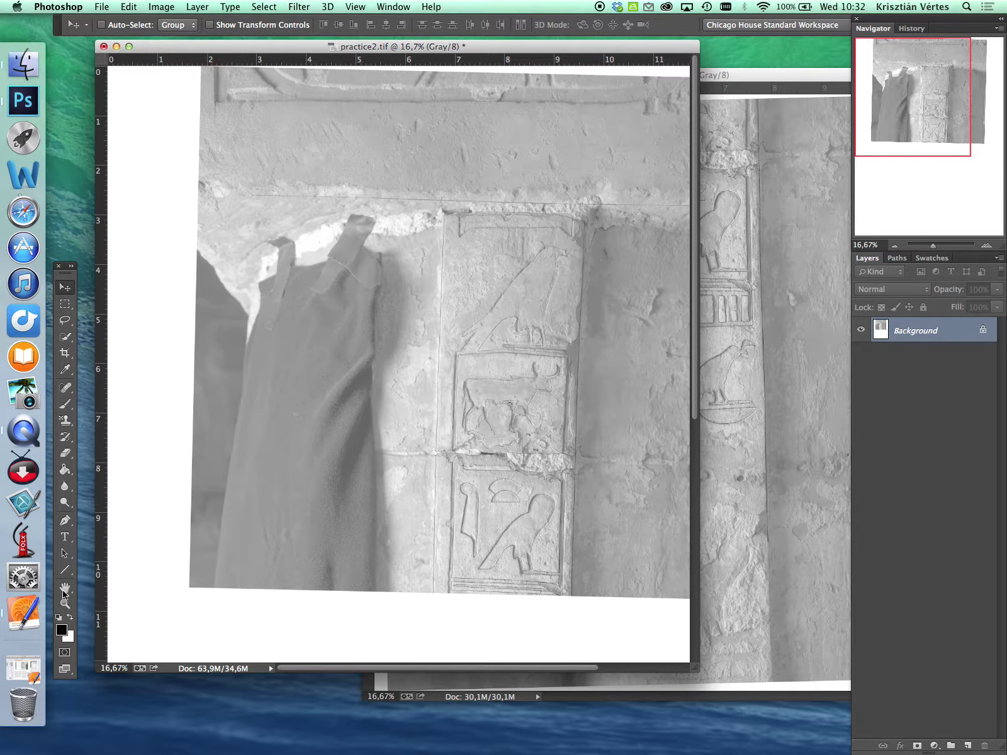
click(64, 603)
Fit the enlarged canvas on screen, then bring practice3.tif's window forward with the Move tool
click(441, 25)
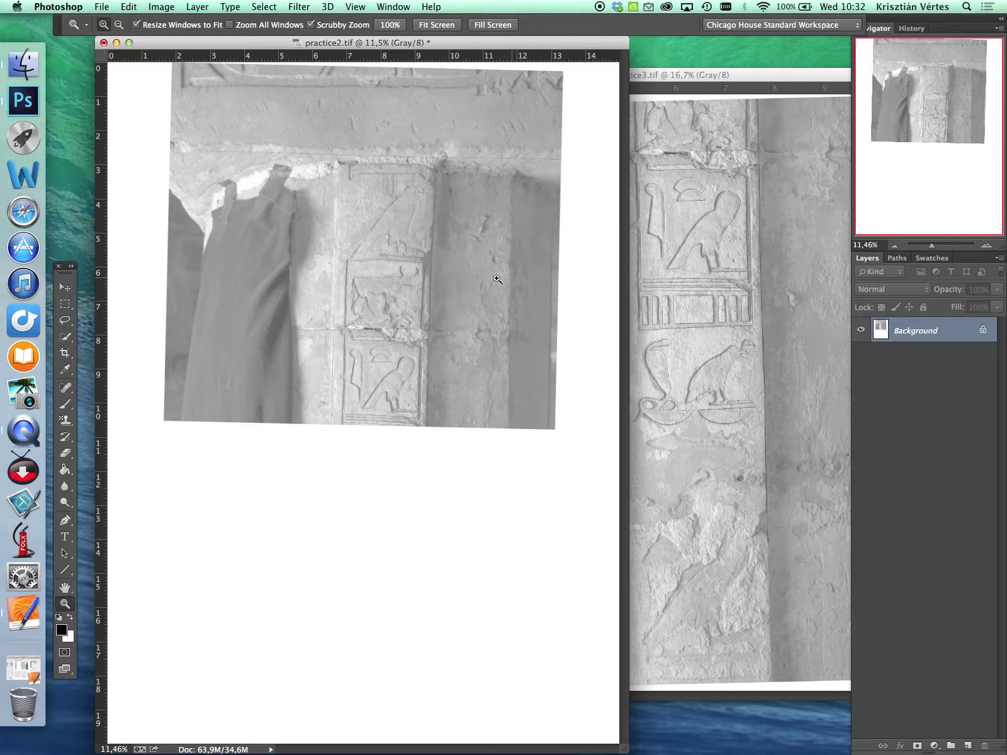
click(65, 287)
click(728, 76)
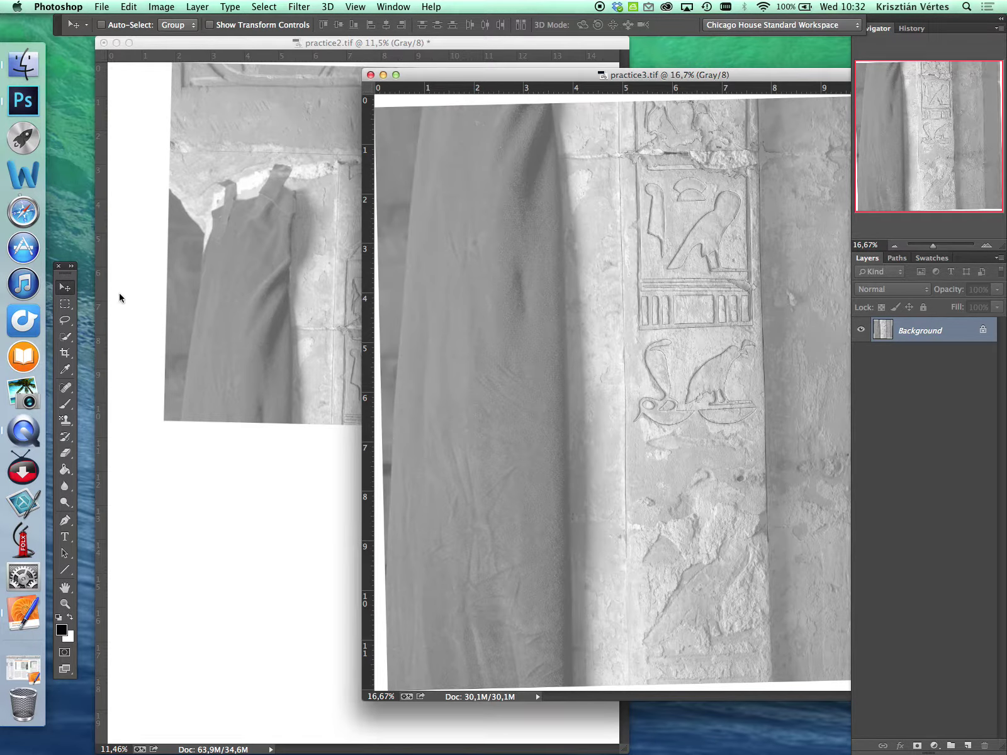
Drag practice3's image into practice2 as Layer 1 and position it below the top section
click(647, 353)
drag(647, 353, 264, 570)
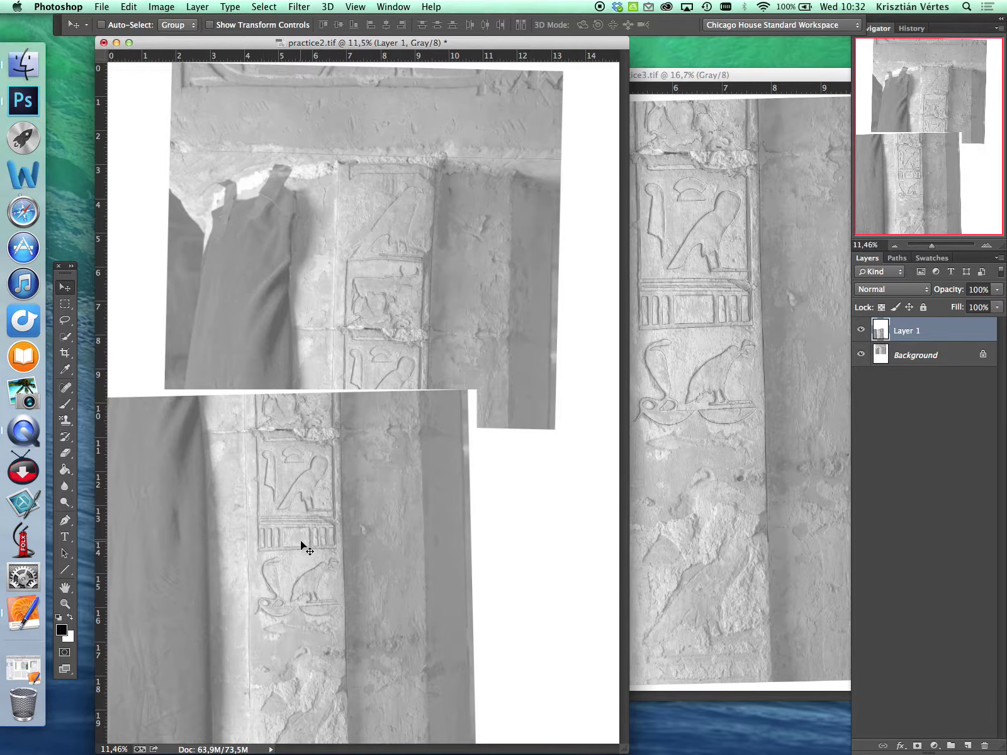
drag(302, 552, 391, 451)
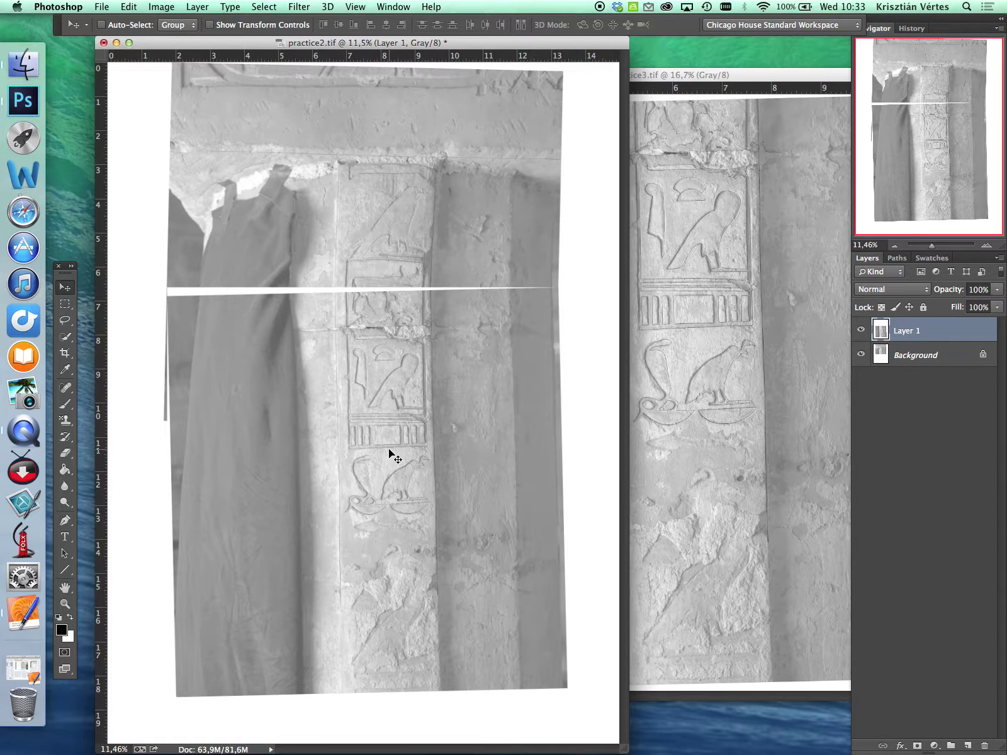
drag(446, 390, 425, 375)
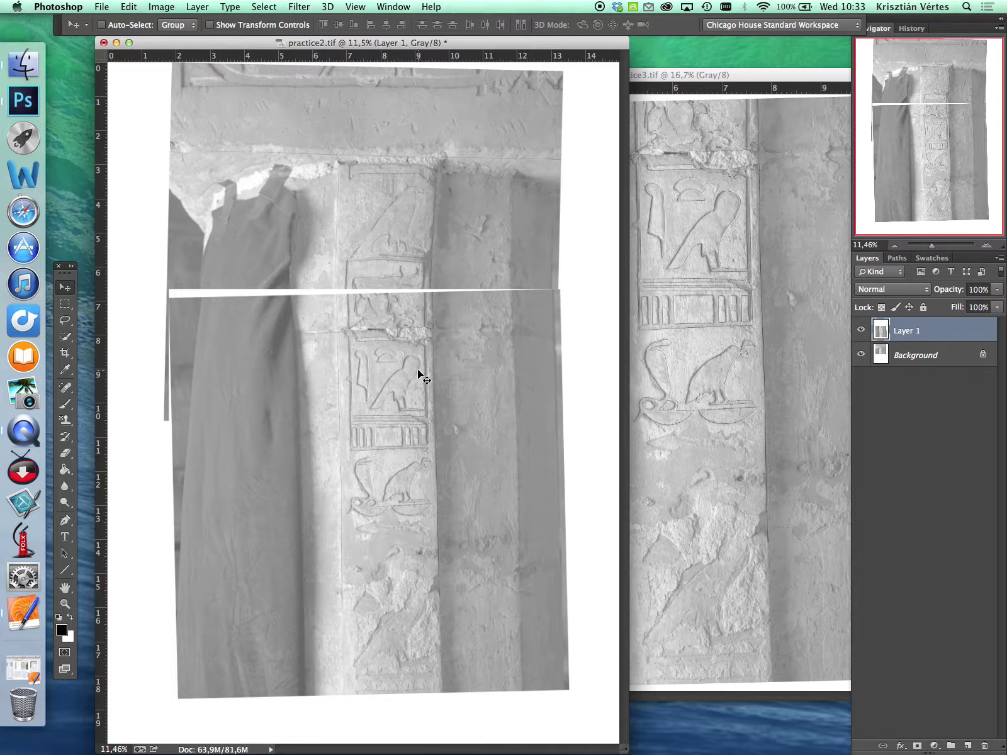
mouse_move(419, 378)
mouse_down()
mouse_move(407, 414)
mouse_move(408, 362)
mouse_up()
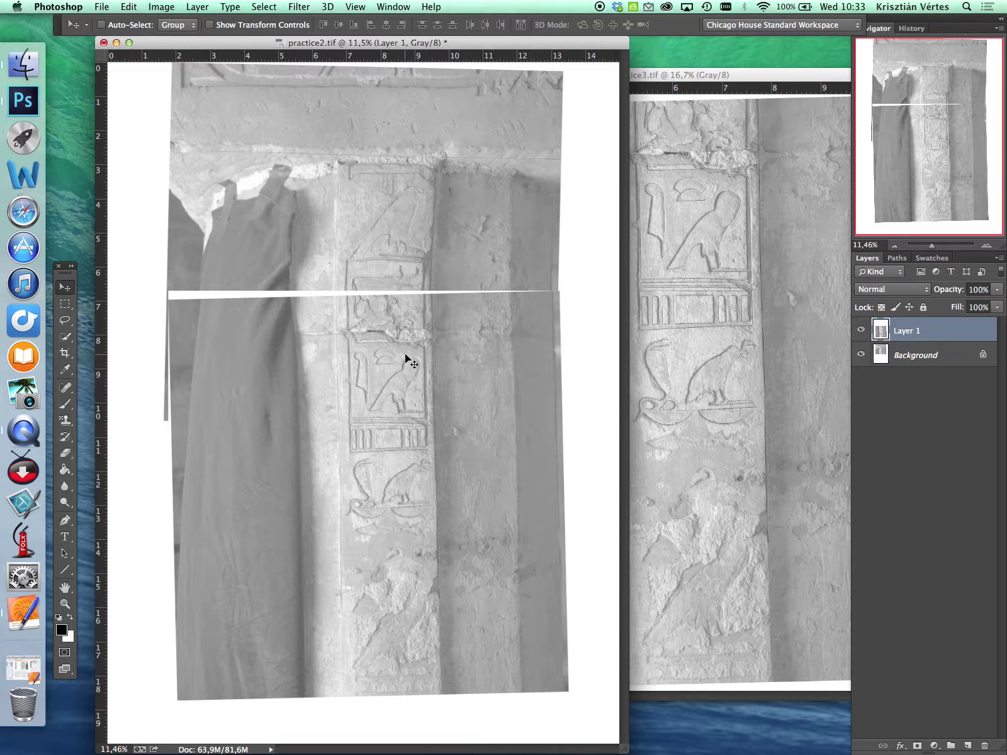
mouse_move(405, 355)
mouse_down()
mouse_move(405, 365)
mouse_move(404, 352)
mouse_up()
click(995, 293)
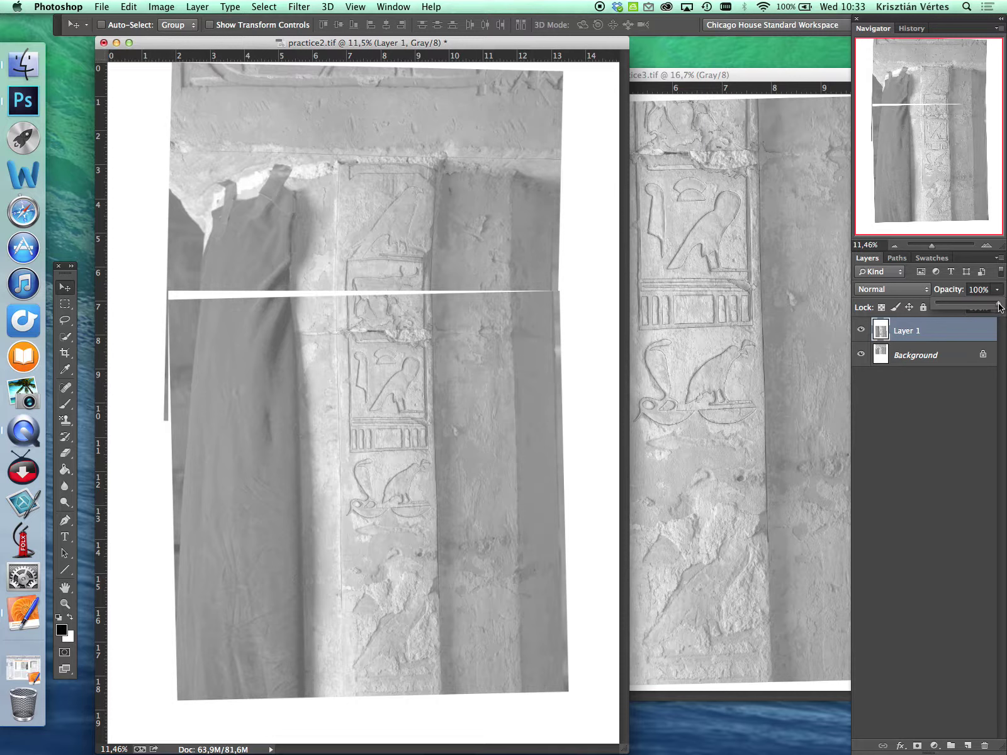
drag(1000, 307, 968, 311)
drag(444, 383, 404, 365)
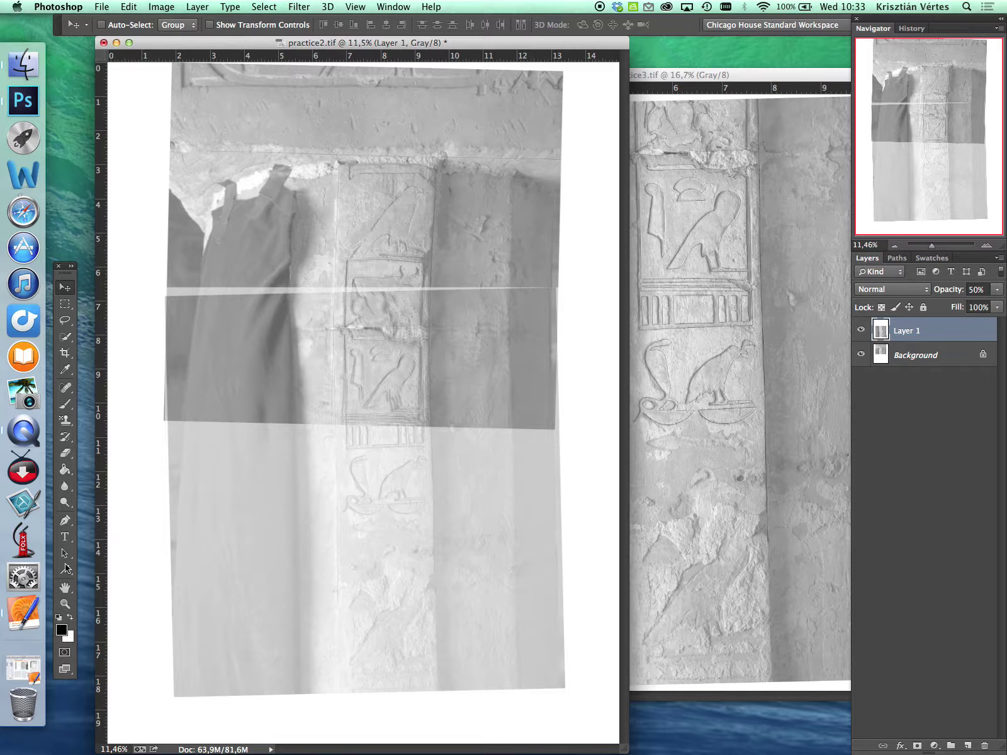
click(65, 603)
Zoom to 100% on the cow figure where the two sections overlap
click(387, 310)
click(386, 310)
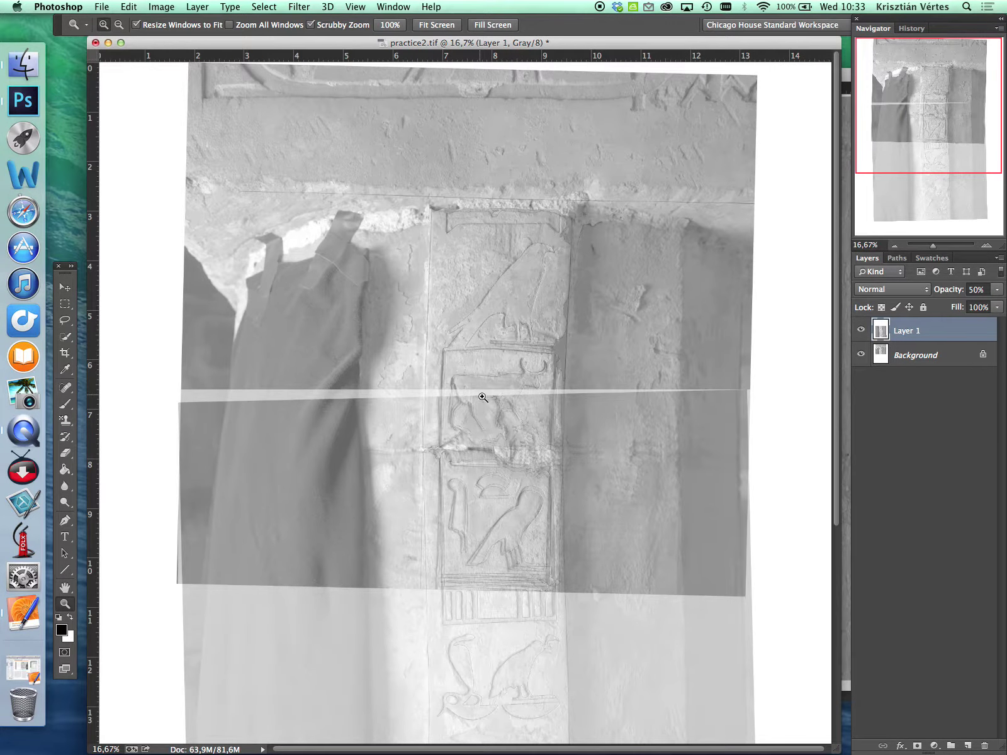
click(520, 434)
click(440, 372)
click(443, 382)
click(443, 382)
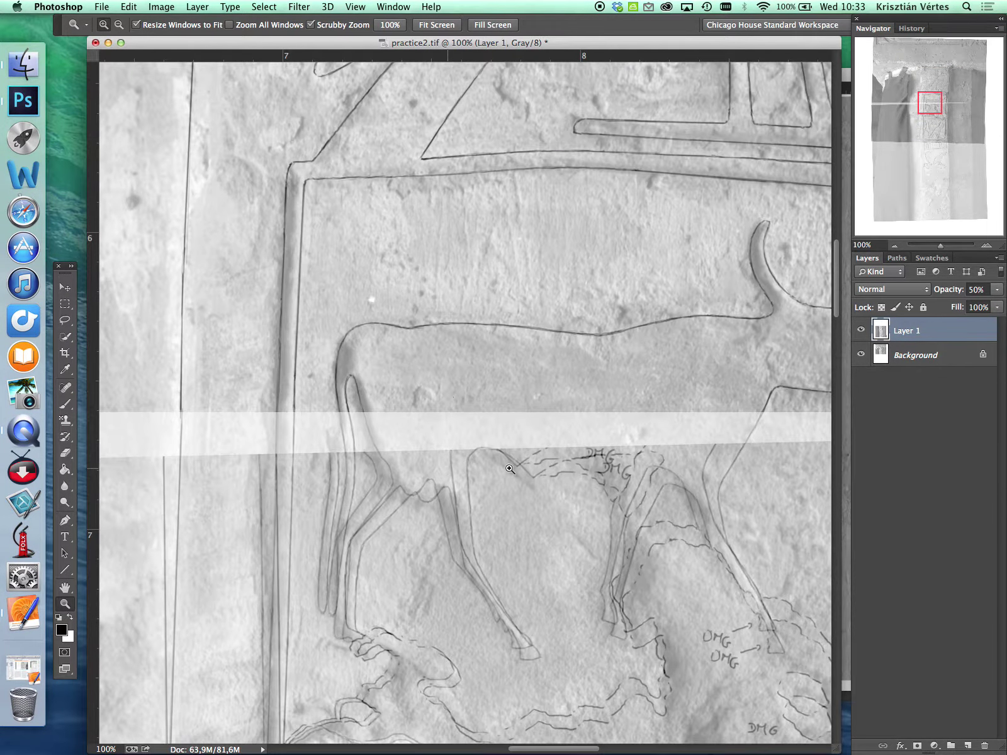
drag(510, 469, 512, 332)
click(532, 390)
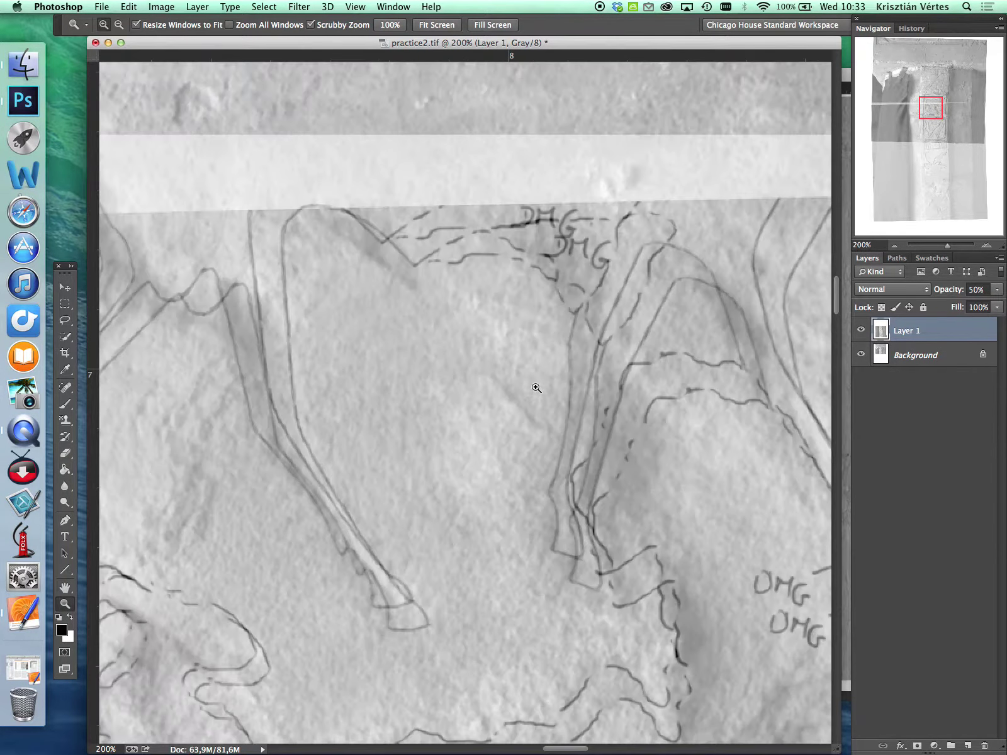
drag(574, 420, 724, 529)
key(super+minus)
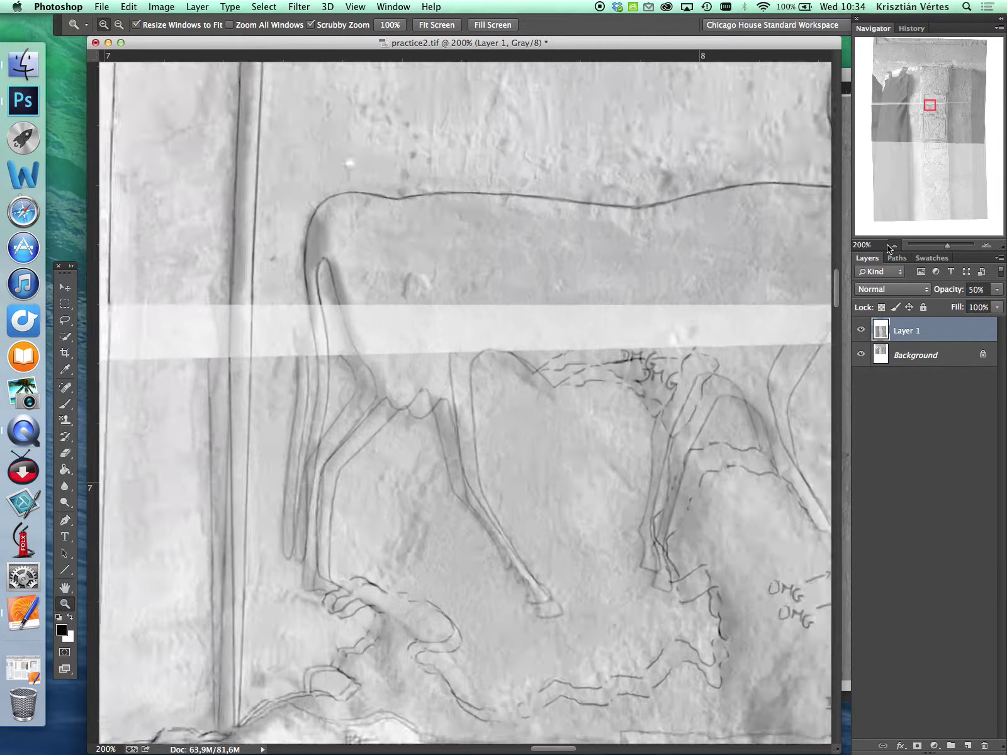
drag(642, 388, 602, 381)
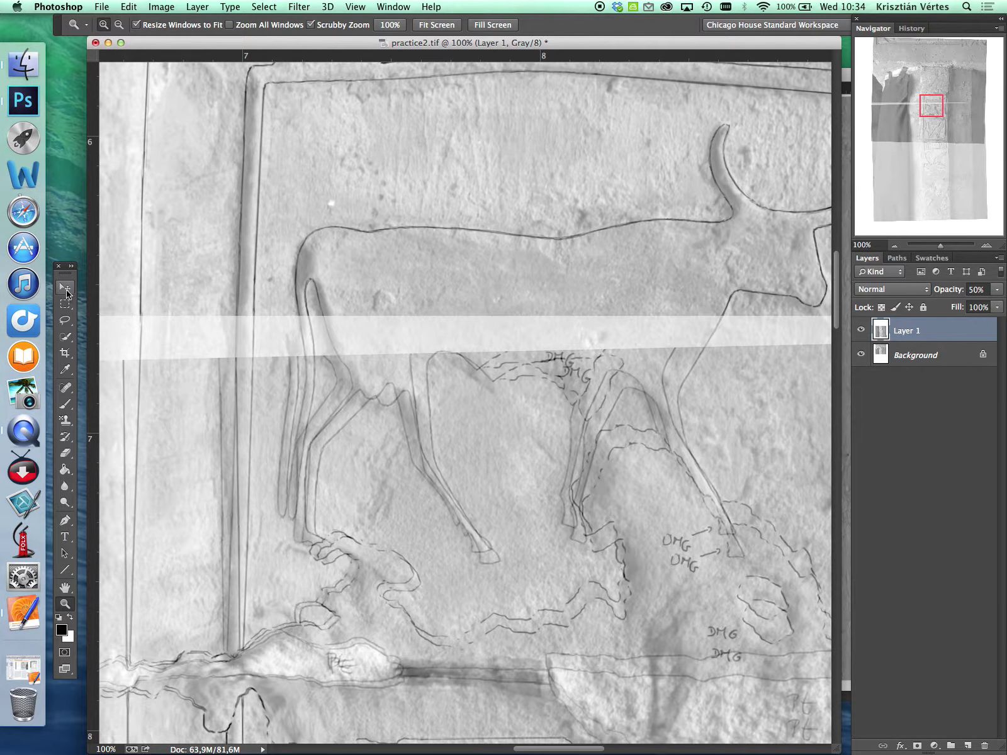
Shift Layer 1 with the Move tool so the cow outlines match the background
click(67, 290)
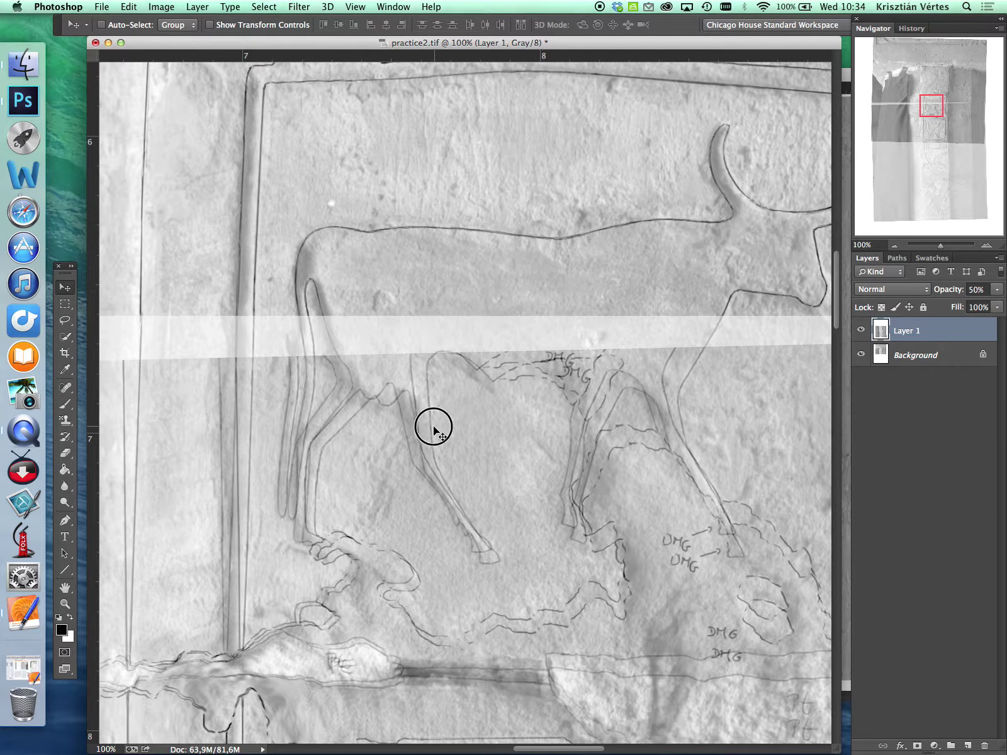
mouse_move(435, 430)
mouse_down()
mouse_move(421, 421)
mouse_move(454, 434)
mouse_move(393, 417)
mouse_up()
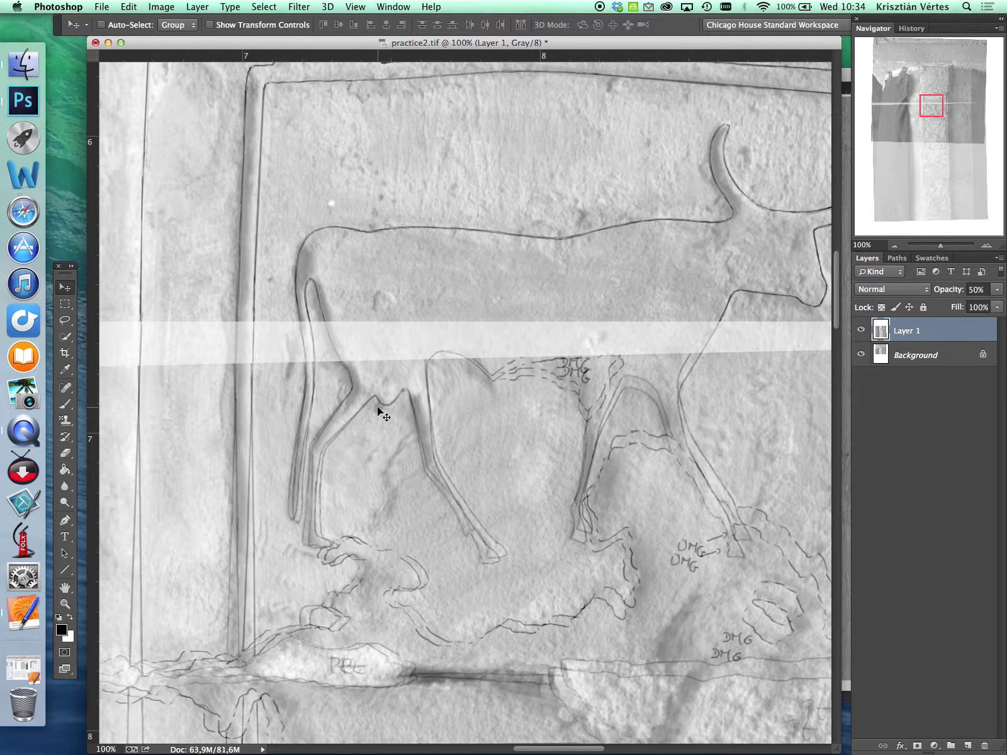
scroll(547, 454, right, 2)
scroll(547, 450, left, 1)
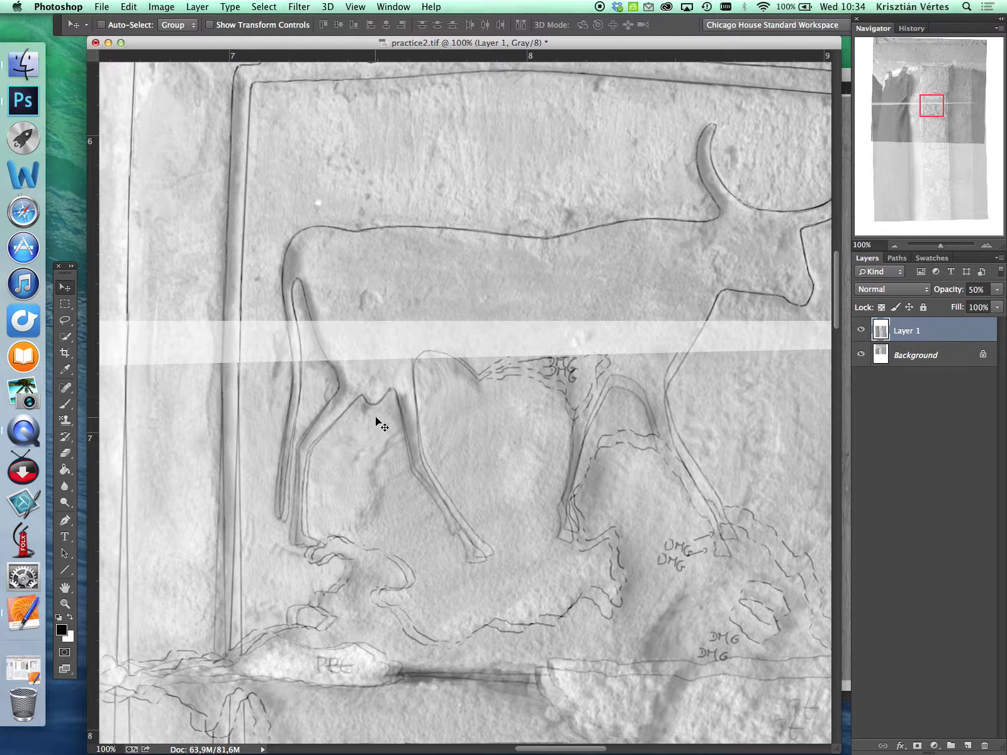
scroll(378, 418, down, 1)
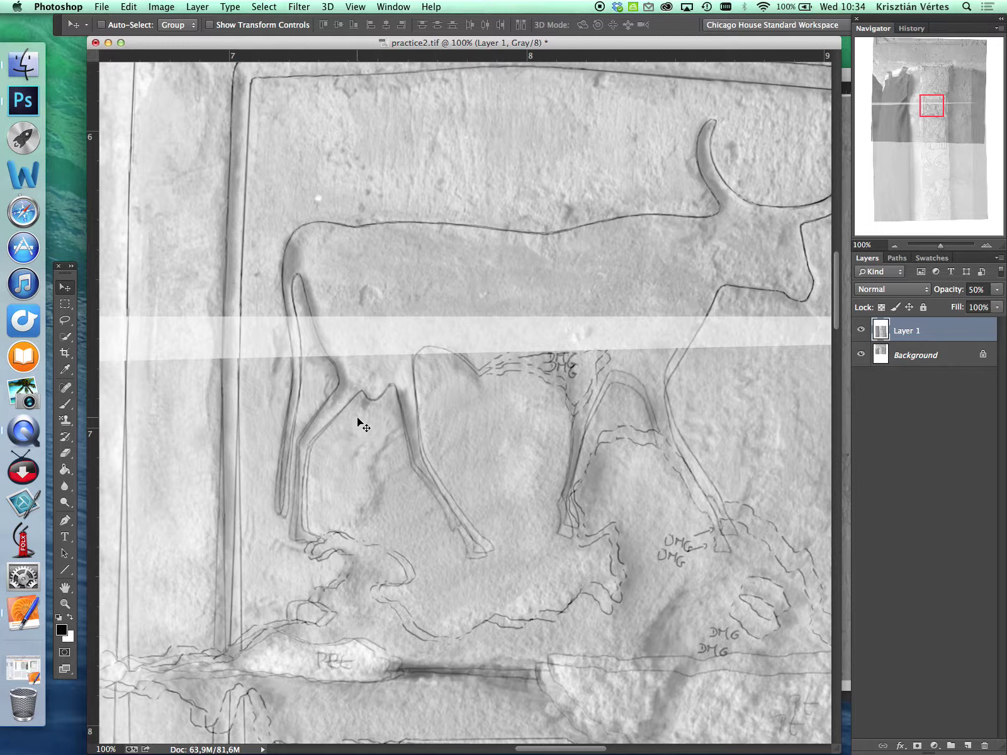
scroll(491, 422, right, 2)
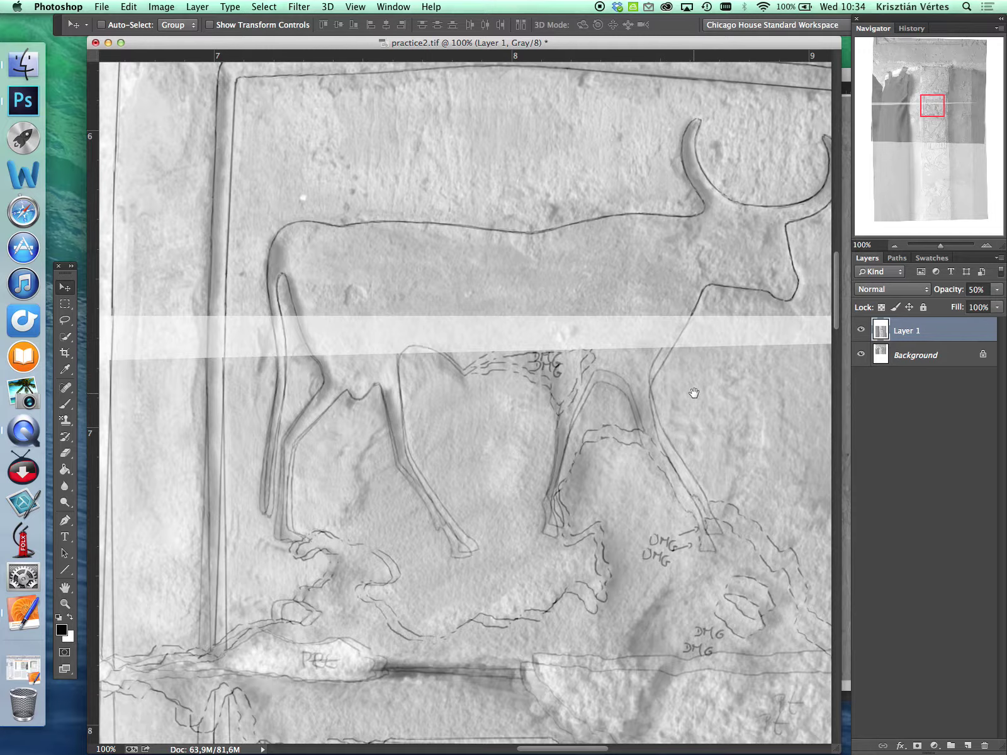
Pan down to check the half-circle signs below the cow, then return to the cow
drag(696, 389, 610, 229)
drag(606, 445, 591, 404)
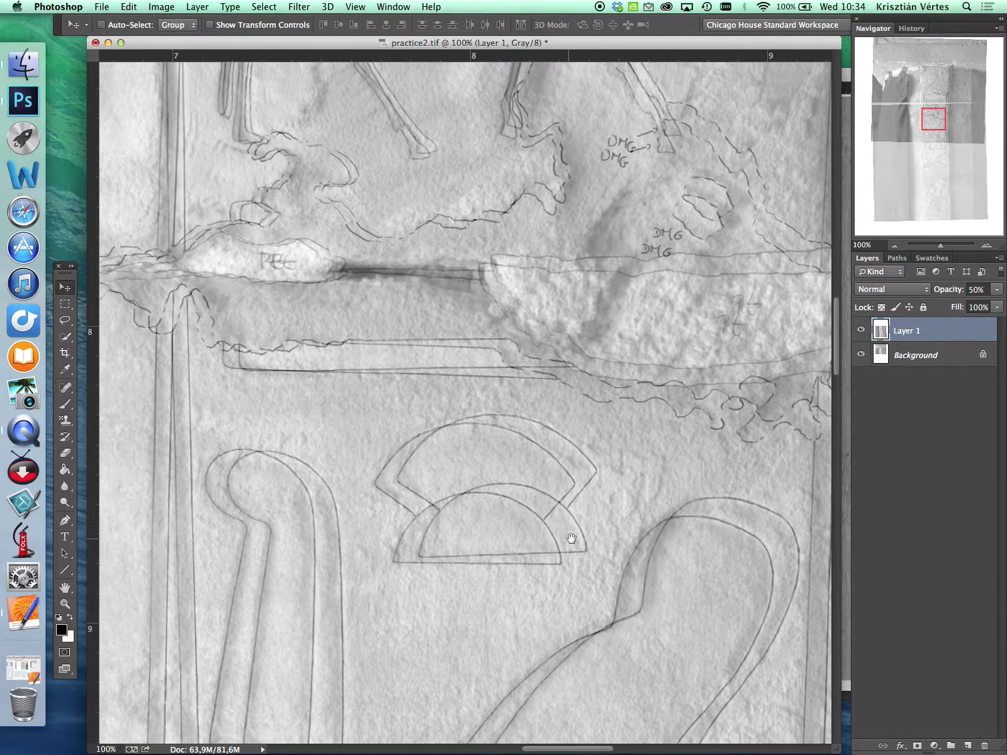
drag(606, 503, 616, 486)
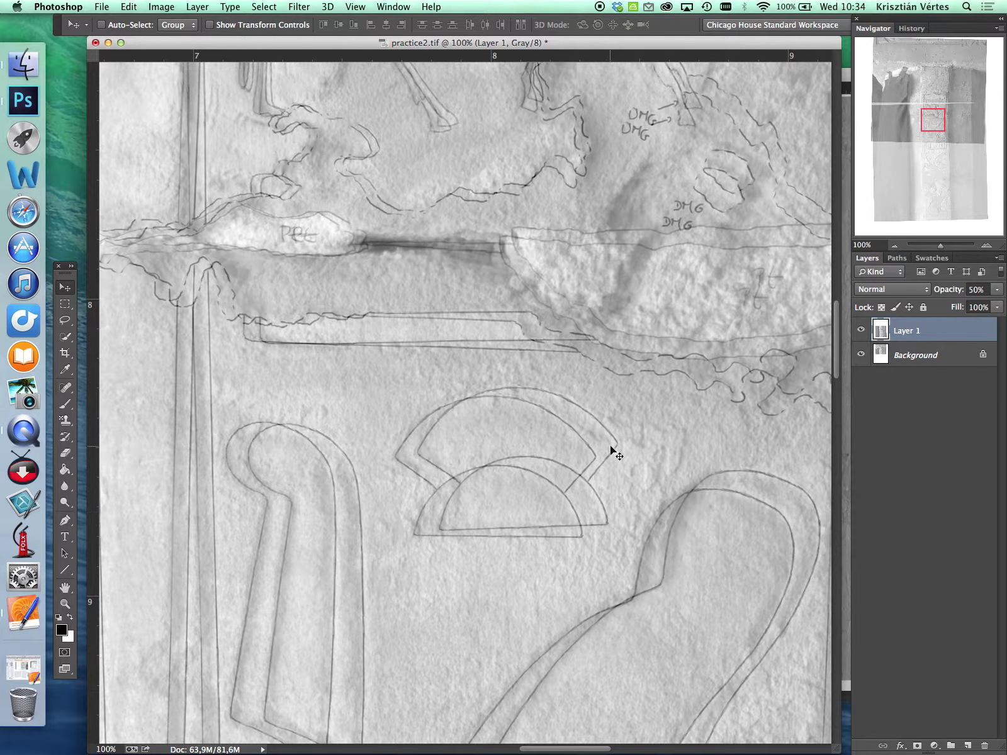
drag(561, 485, 596, 562)
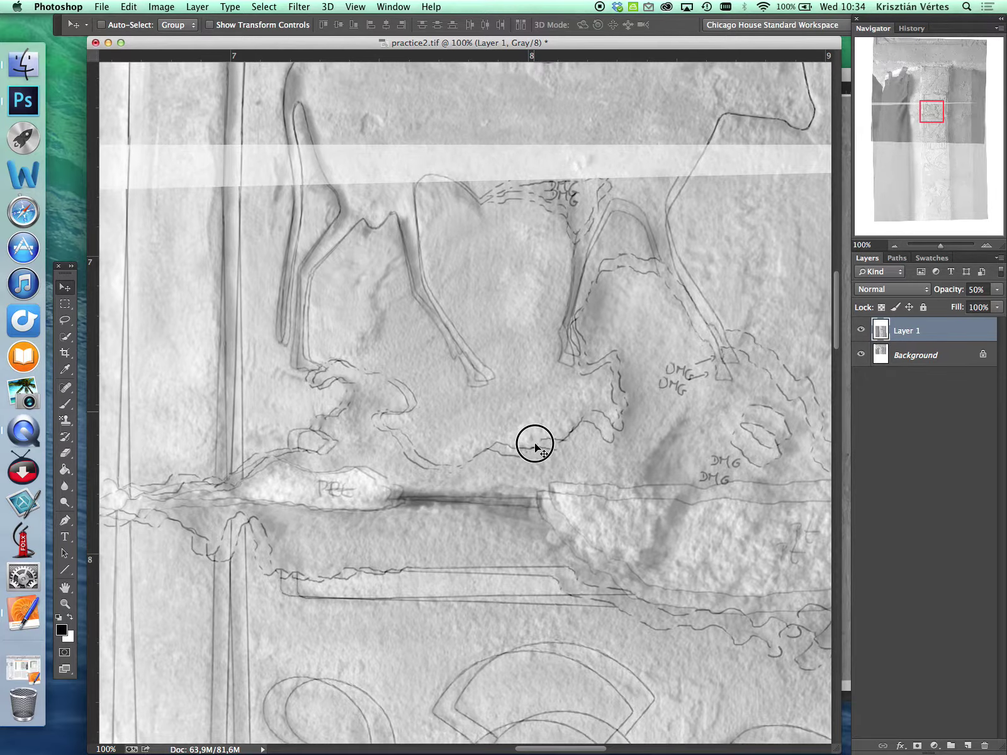
mouse_move(532, 443)
mouse_down()
mouse_move(537, 461)
mouse_move(530, 416)
mouse_move(529, 436)
mouse_up()
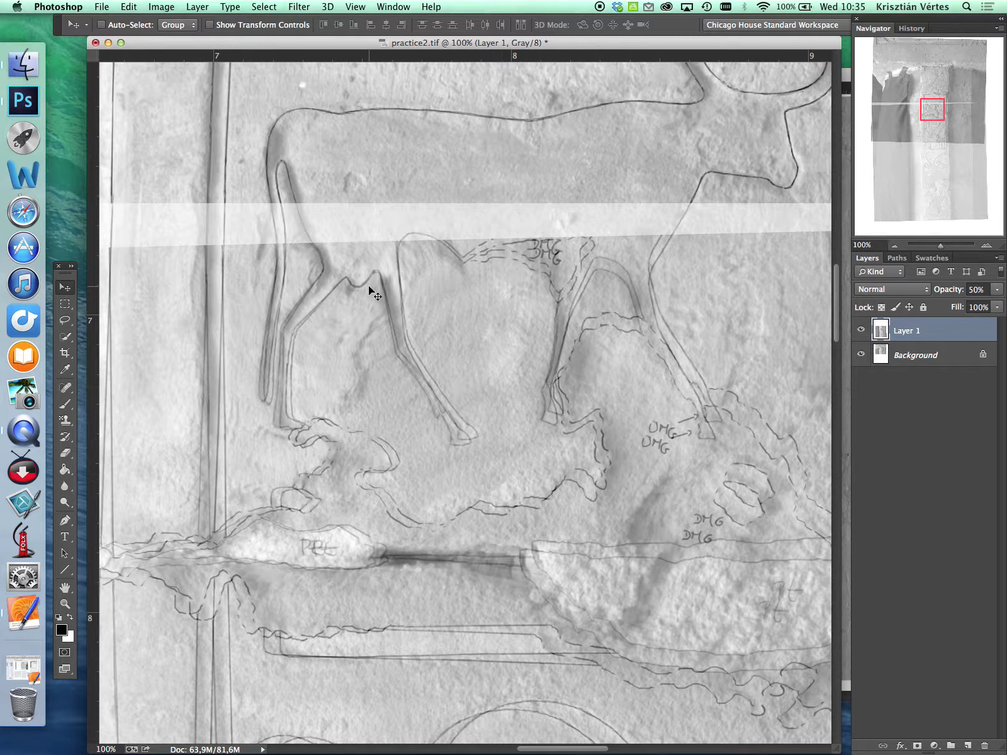
Start Edit > Transform > Rotate on Layer 1, then abandon it by switching tools
click(130, 7)
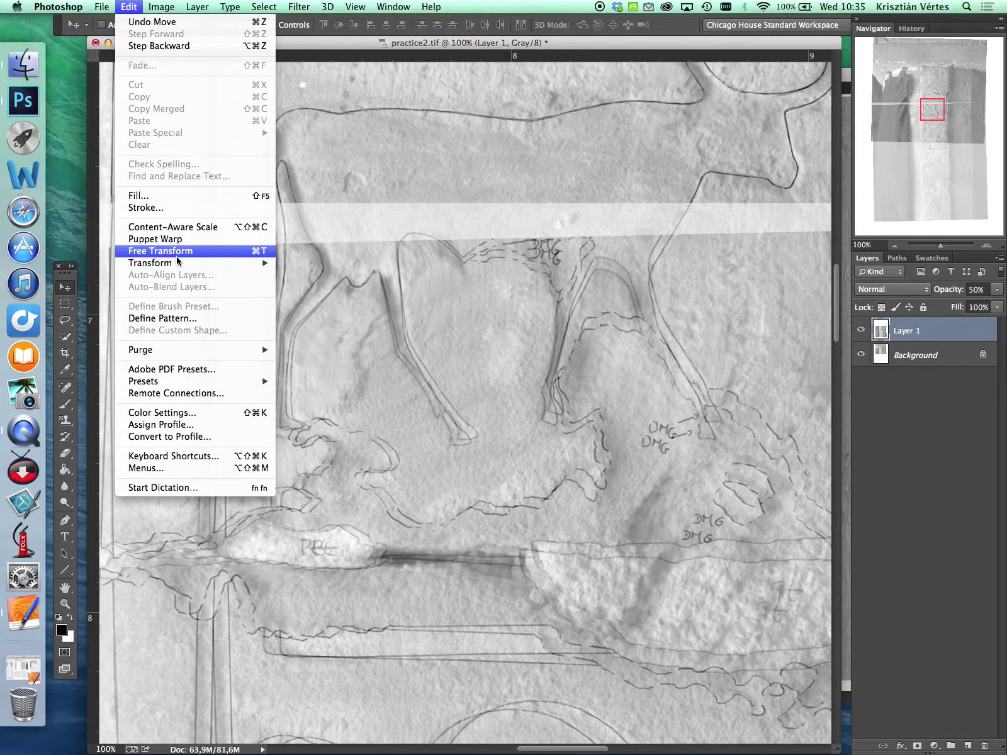
mouse_move(186, 265)
click(302, 295)
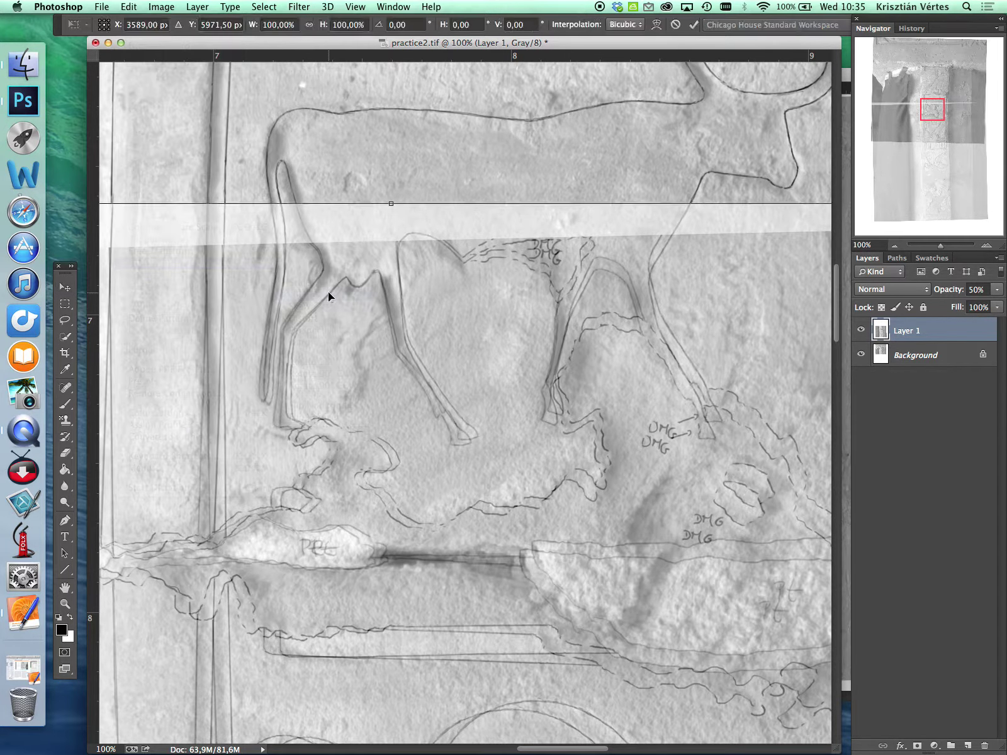
click(894, 245)
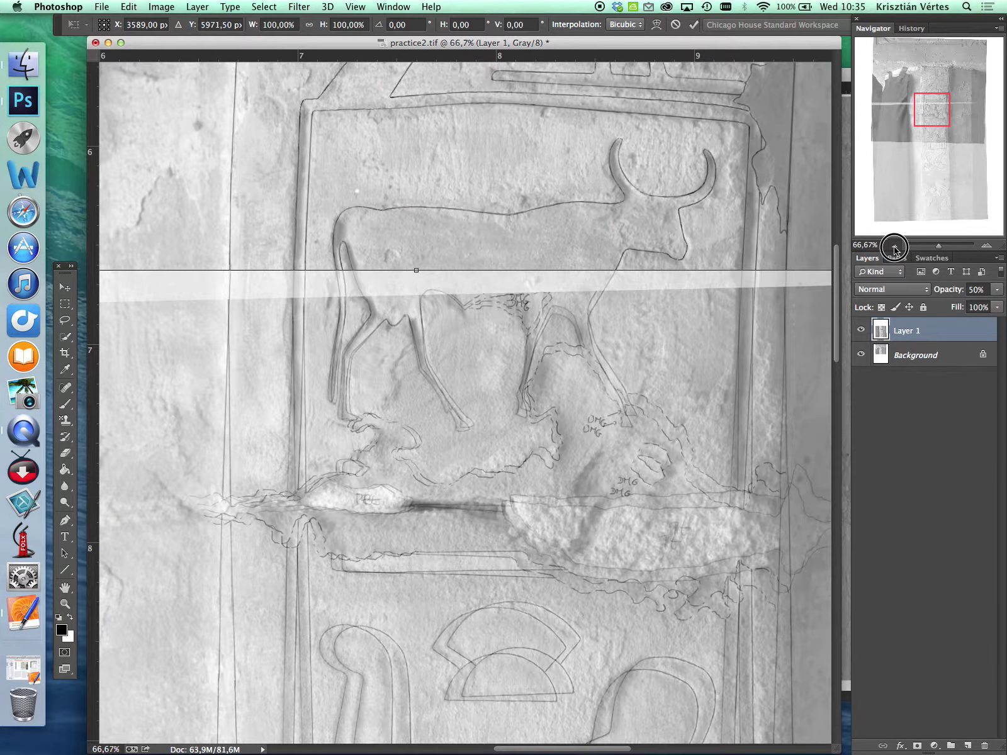
click(893, 245)
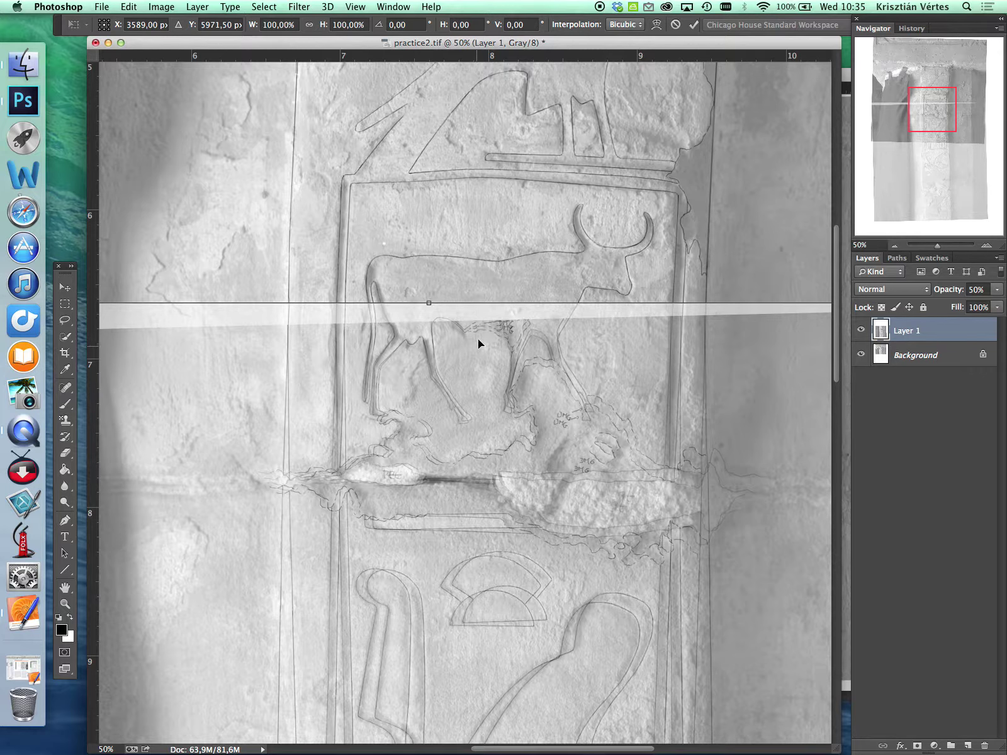
click(129, 7)
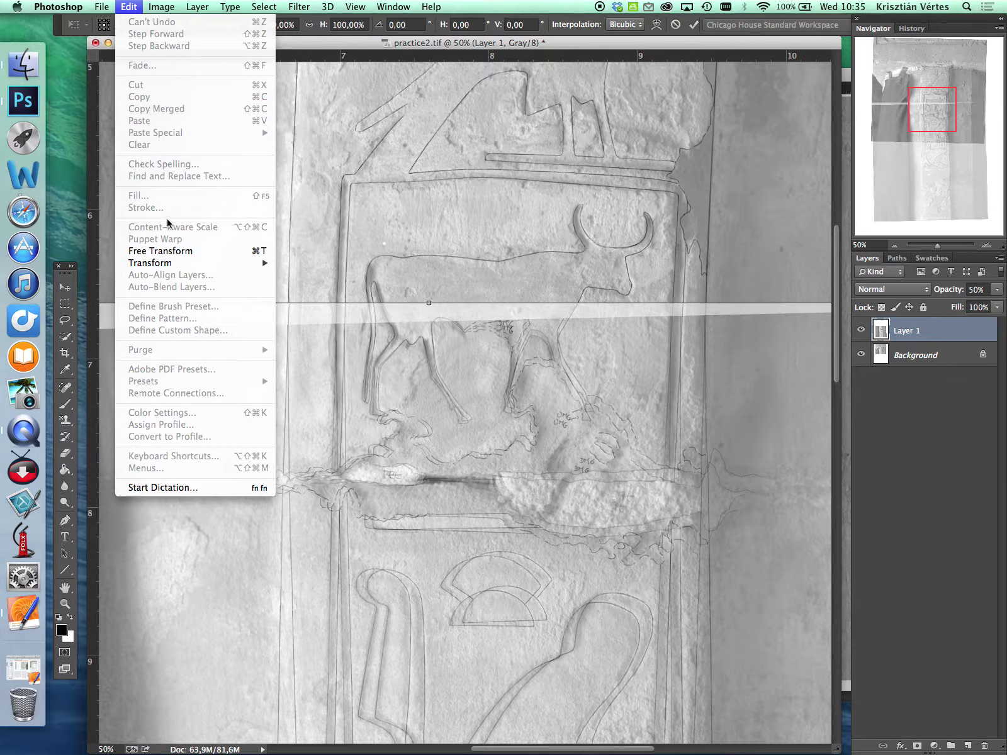
mouse_move(216, 264)
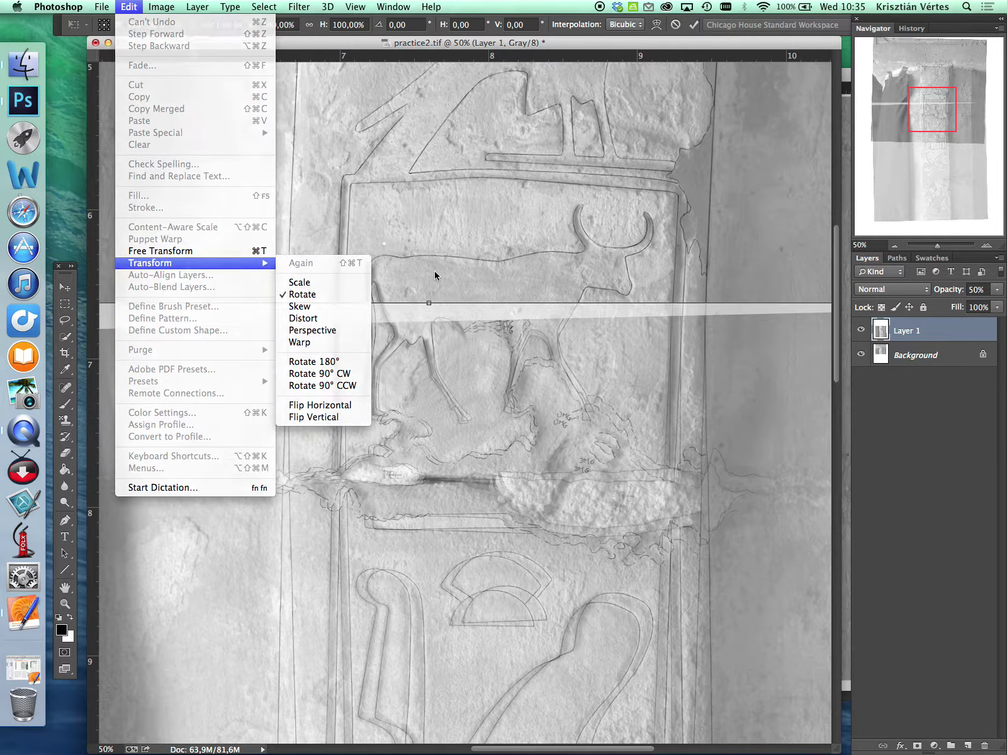
click(302, 294)
click(65, 603)
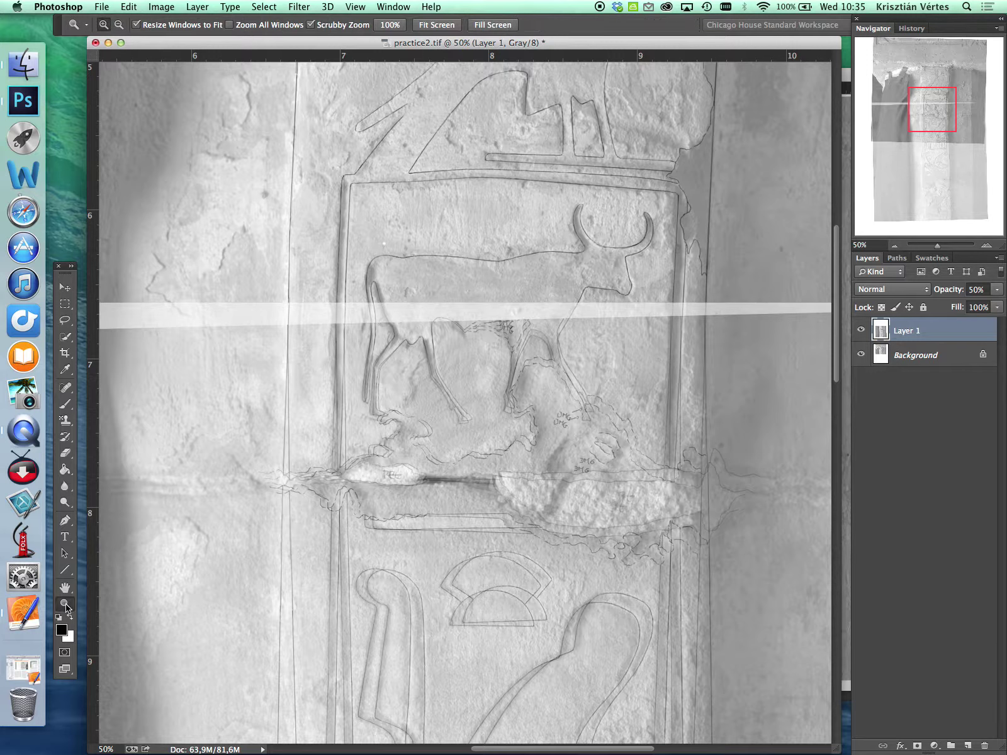
click(64, 287)
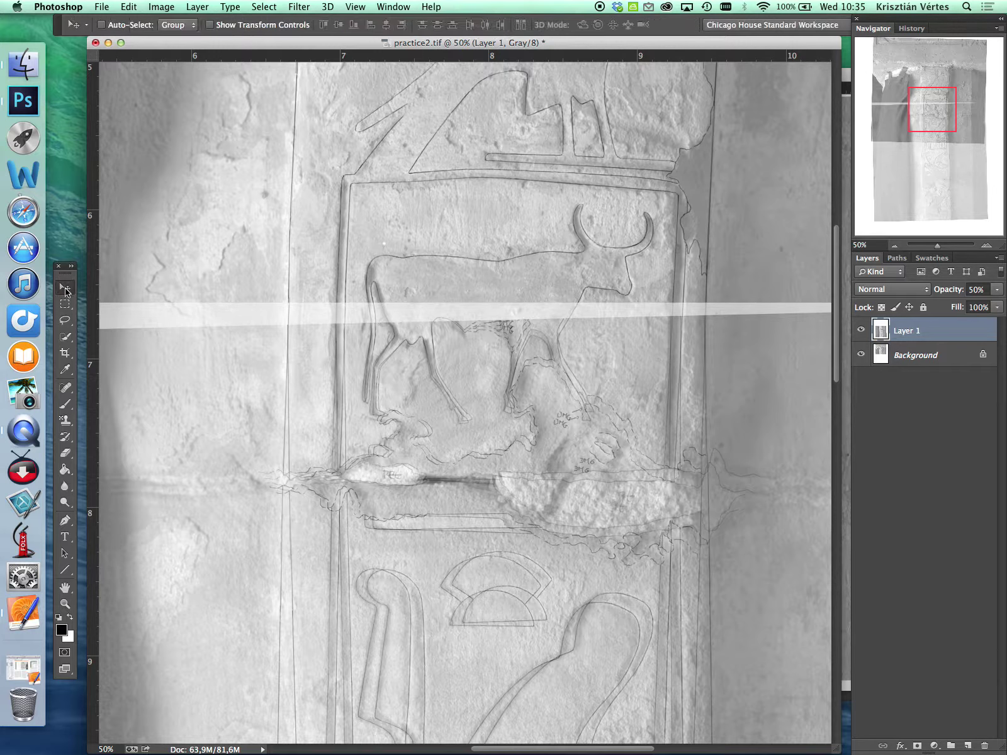
Choose Edit > Transform > Rotate on Layer 1 again and zoom out to 33.3%
click(129, 7)
mouse_move(158, 262)
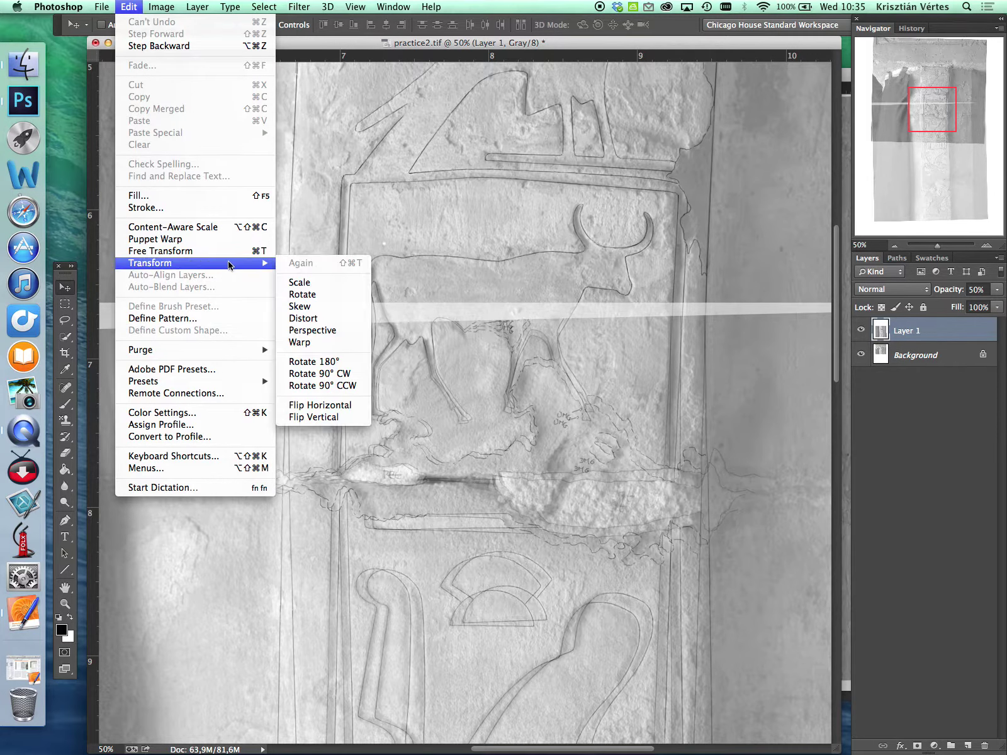
click(331, 293)
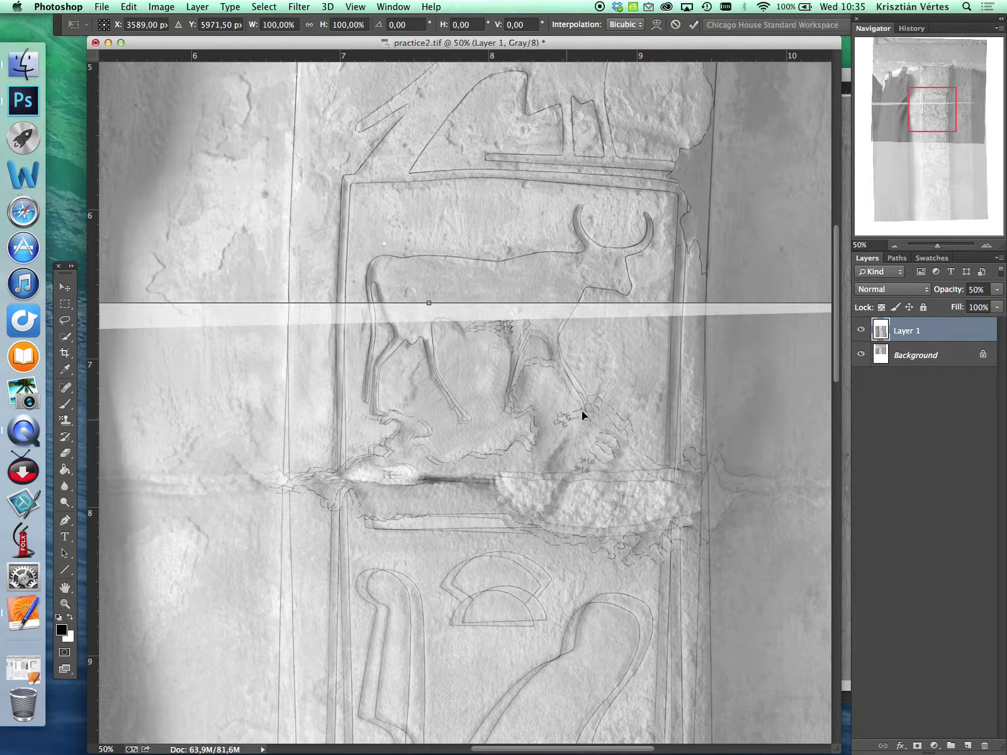
click(895, 245)
Zoom out to 16.67% and move the transform pivot up to Layer 1's top edge
click(894, 245)
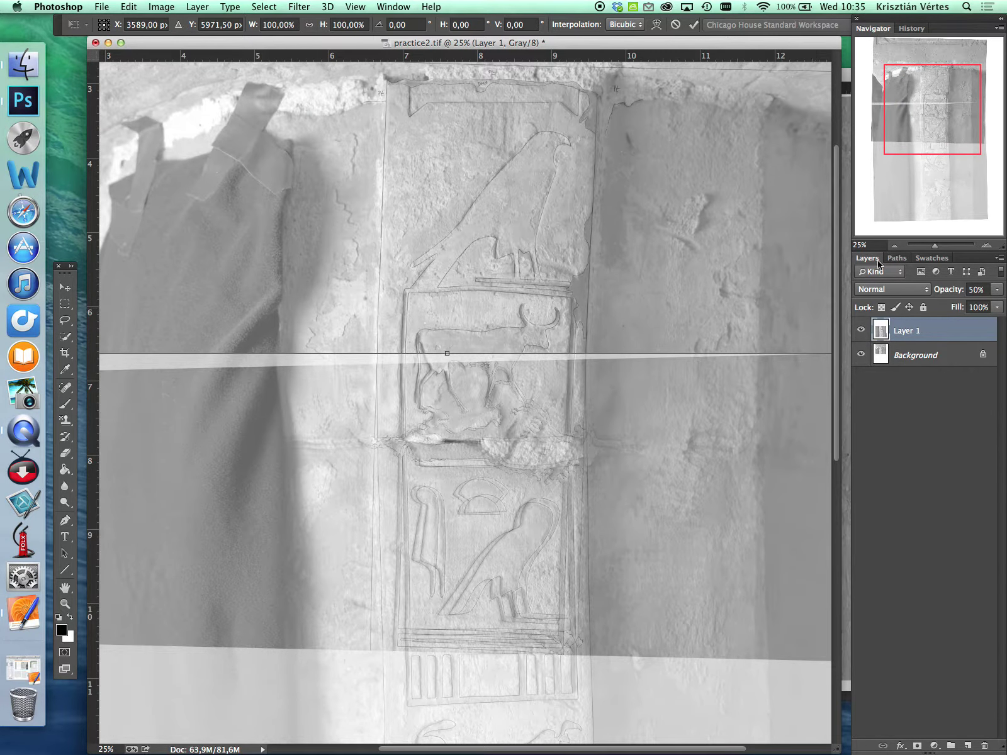
click(894, 245)
drag(705, 477, 704, 291)
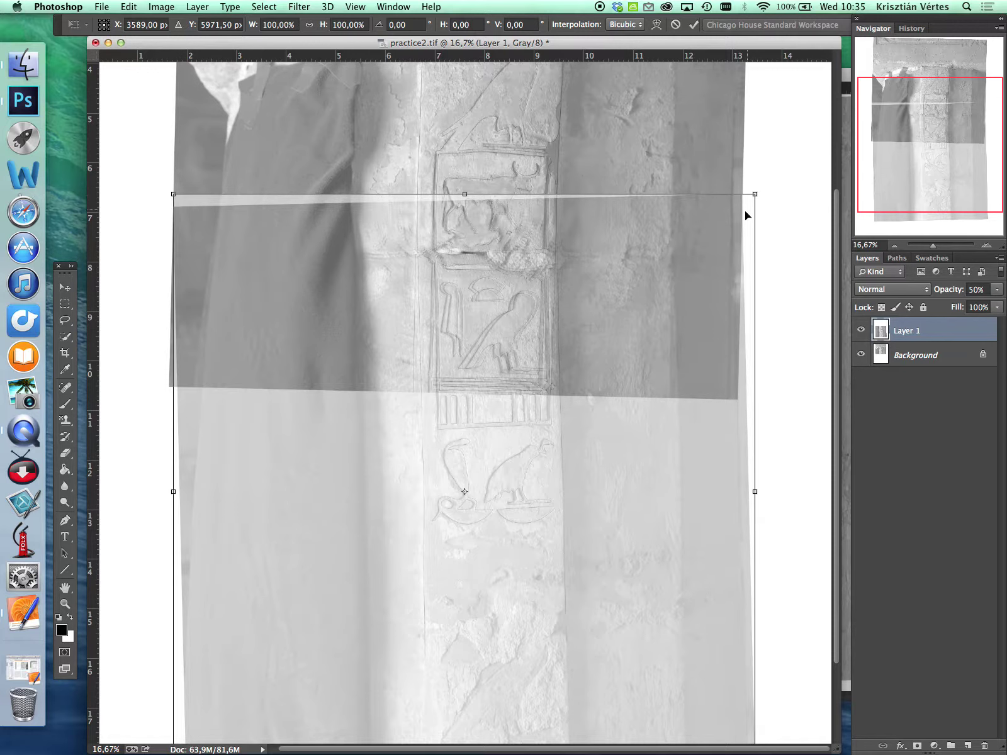
drag(771, 370, 742, 285)
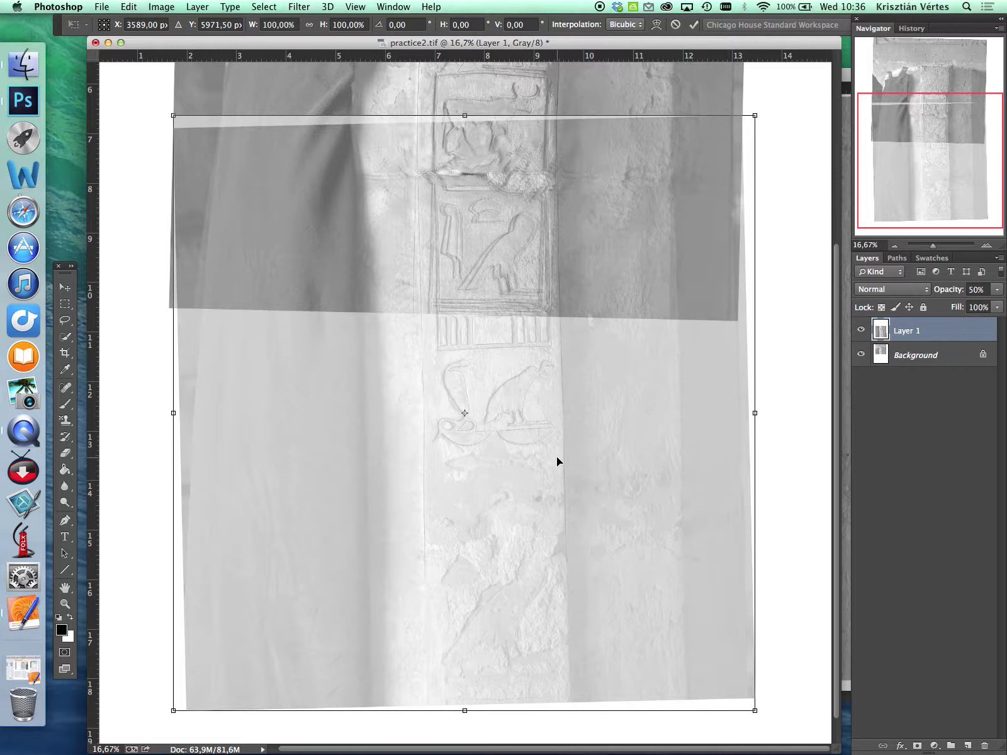
mouse_move(570, 427)
mouse_down()
mouse_move(576, 458)
mouse_move(571, 448)
mouse_up()
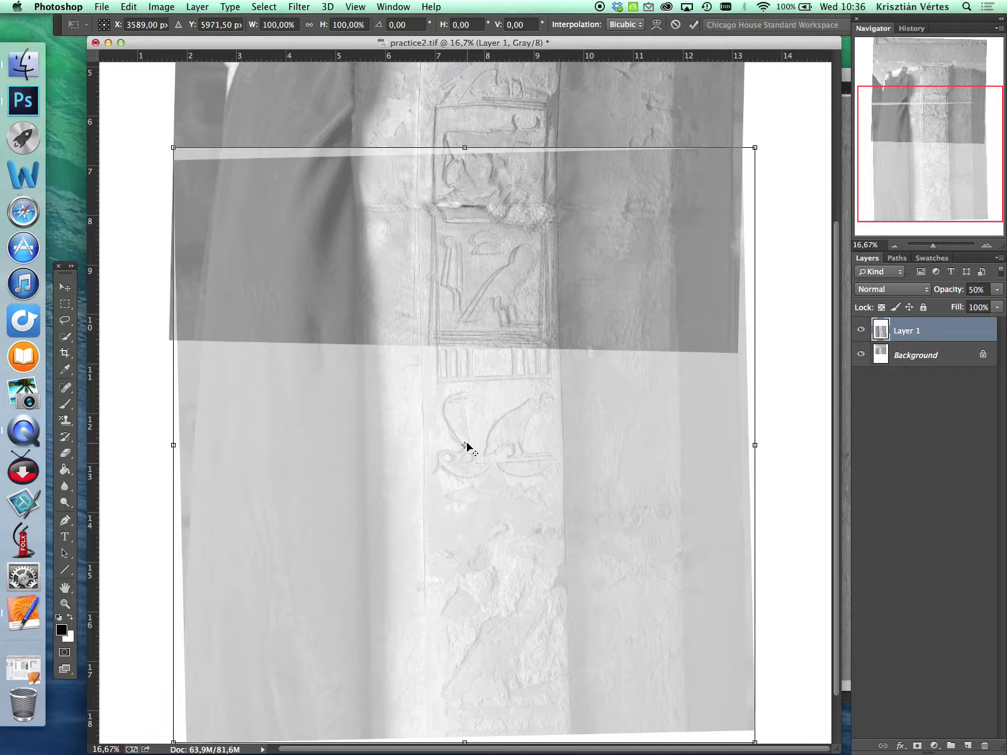
drag(465, 446, 496, 247)
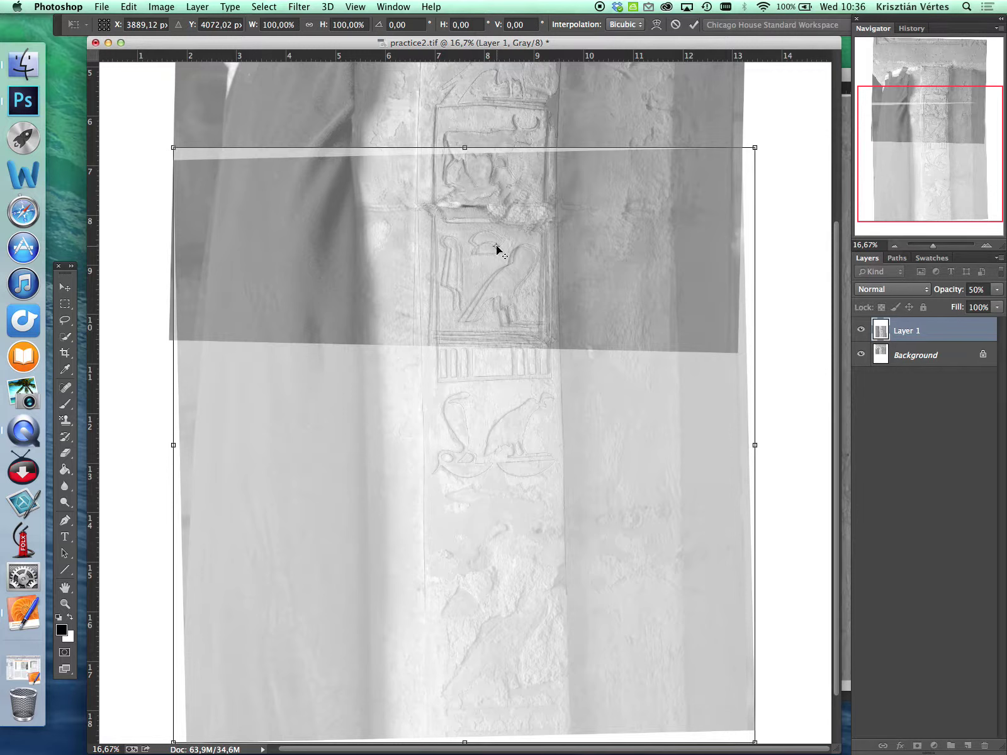
drag(496, 248, 461, 162)
Zoom in on the bull cartouche and set the rotation pivot on the seam there
click(986, 244)
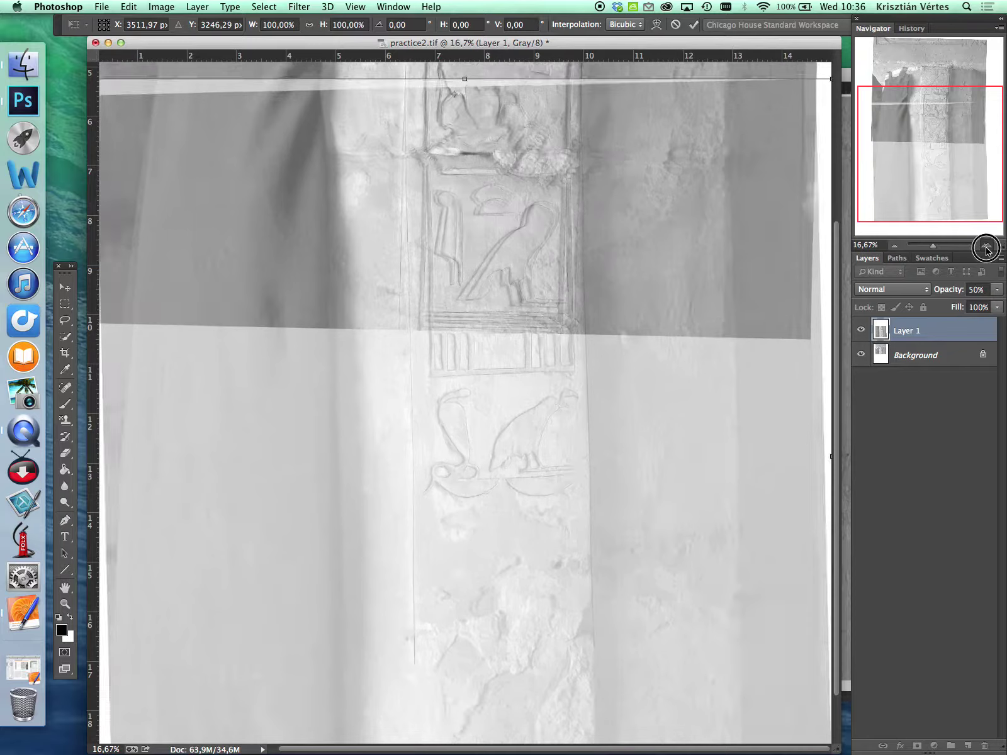
scroll(672, 537, up, 10)
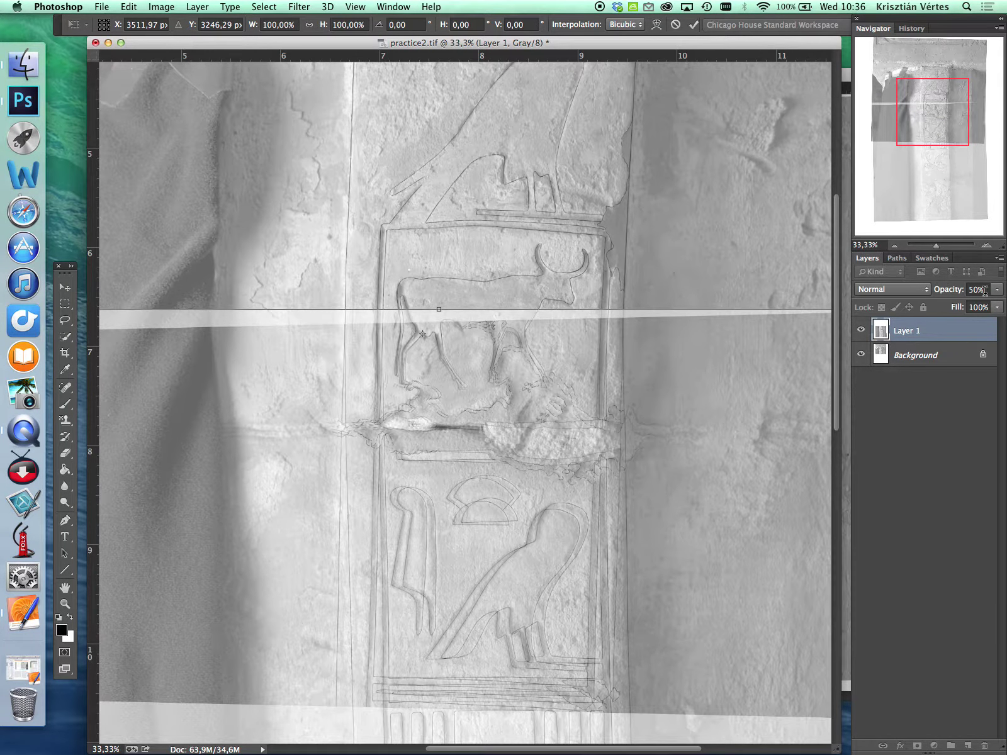
click(986, 245)
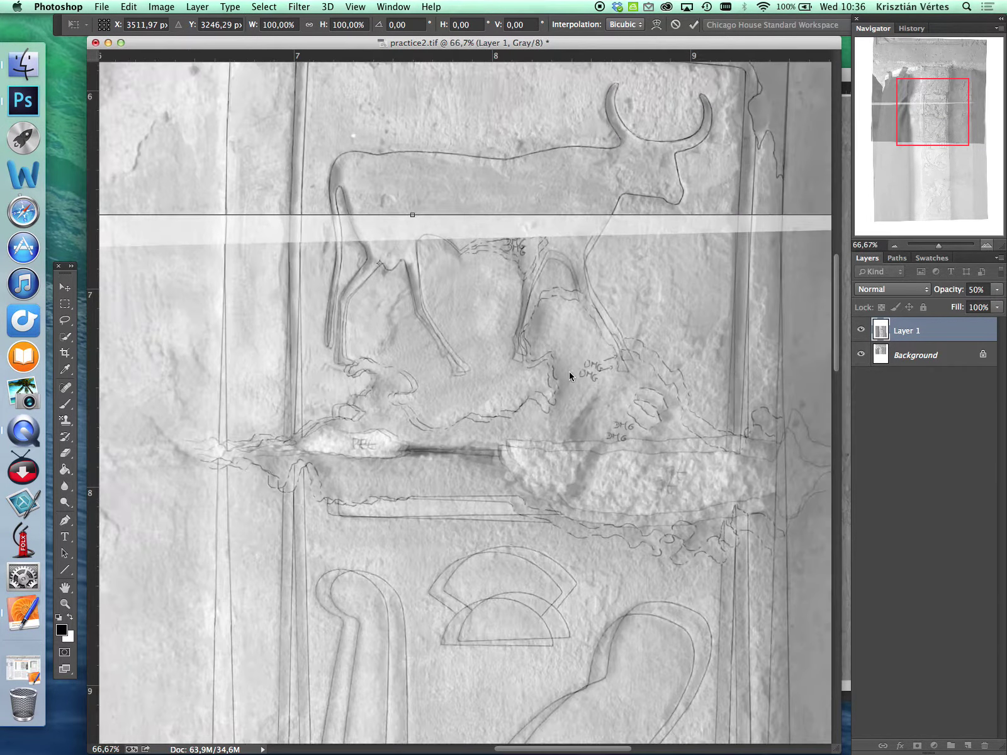
scroll(569, 372, up, 3)
scroll(568, 371, left, 2)
drag(447, 377, 448, 376)
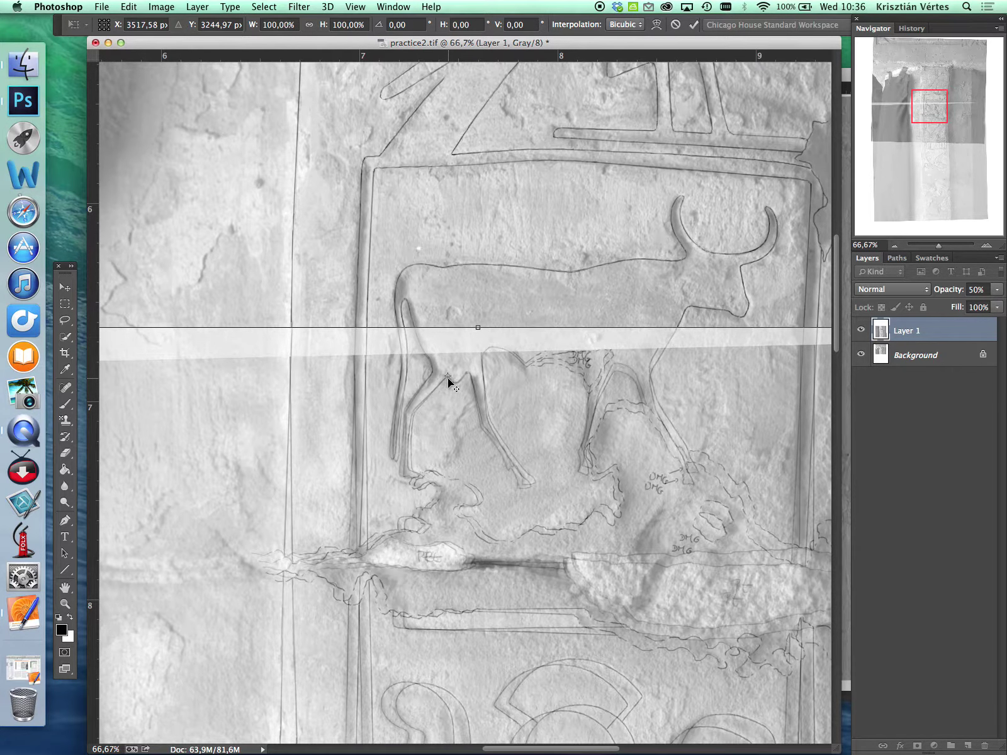
Zoom out, pan to Layer 1's right edge, and rotate the layer about 2.63° around the pivot
scroll(589, 481, down, 2)
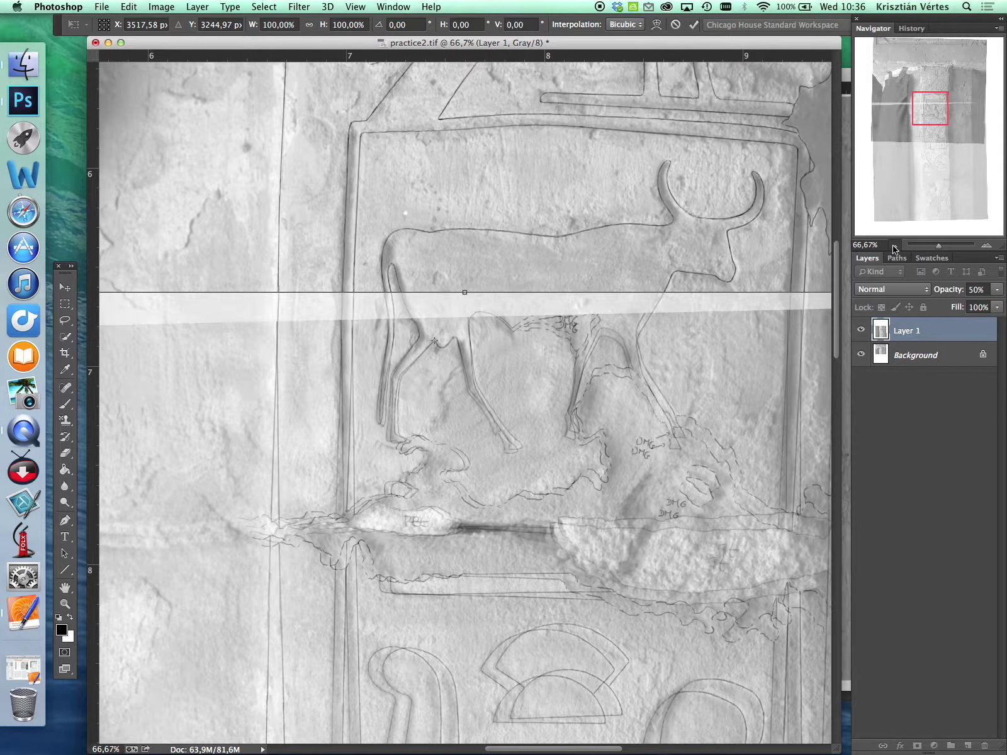
click(894, 246)
click(894, 245)
click(893, 245)
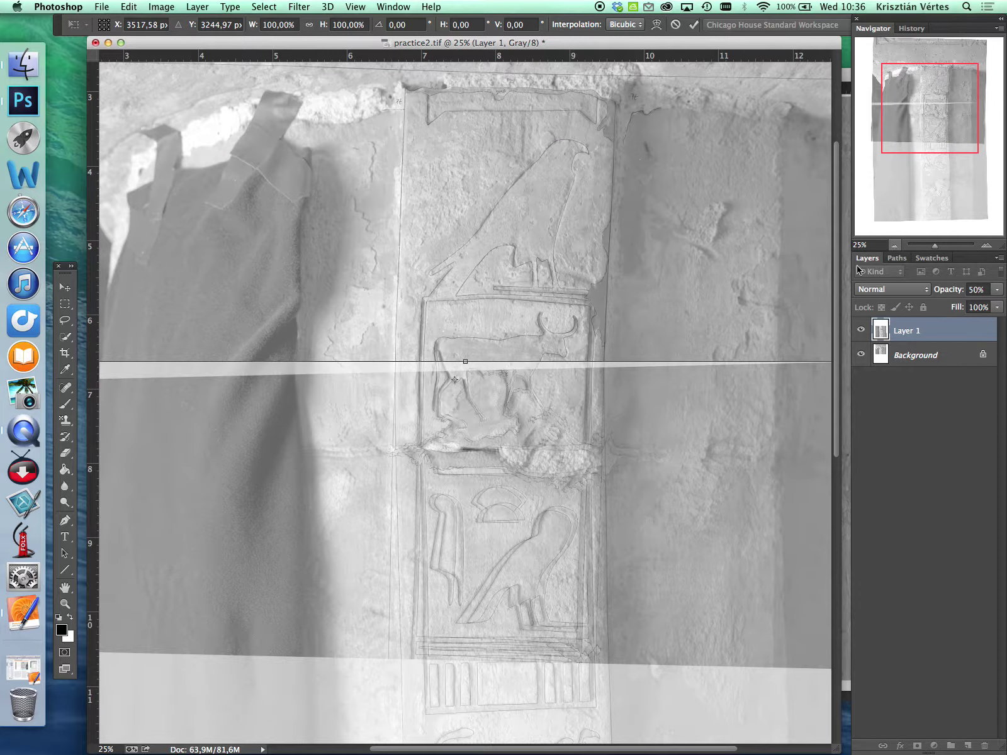
drag(700, 478, 563, 321)
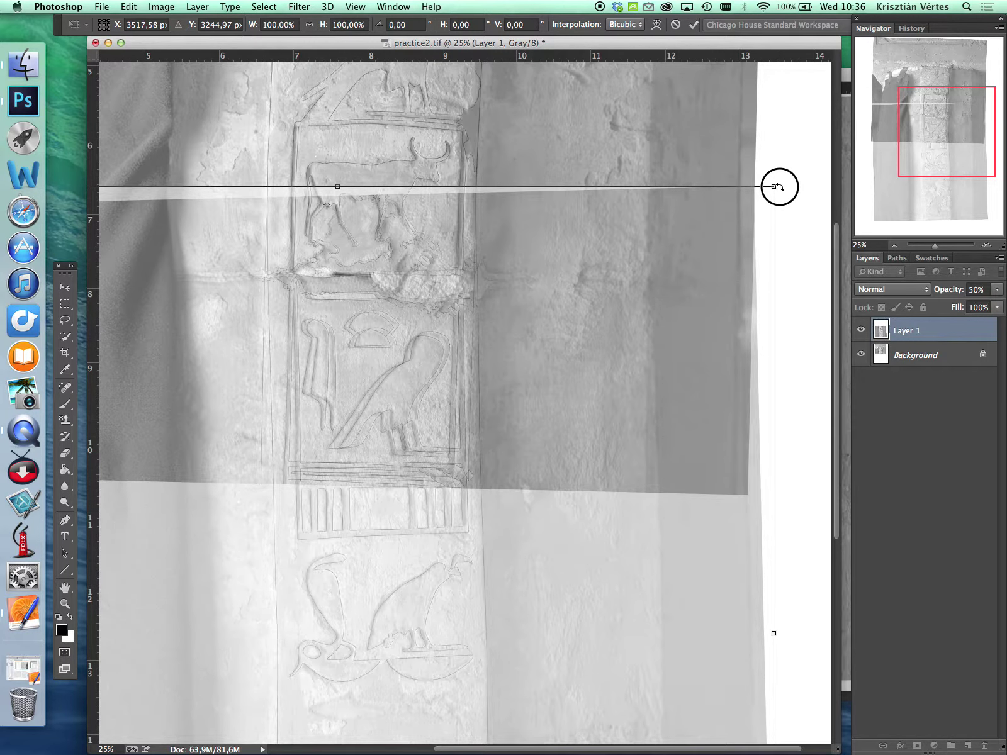
mouse_move(779, 187)
mouse_down()
mouse_move(784, 208)
mouse_move(779, 201)
mouse_up()
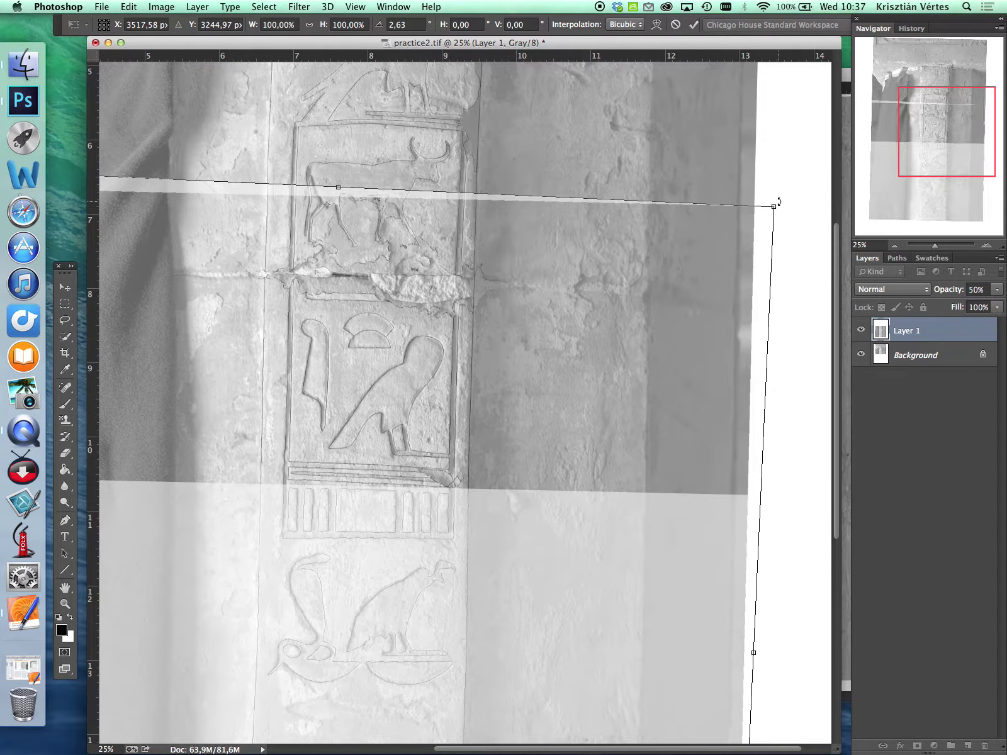
click(986, 246)
click(986, 246)
click(986, 246)
scroll(498, 384, up, 5)
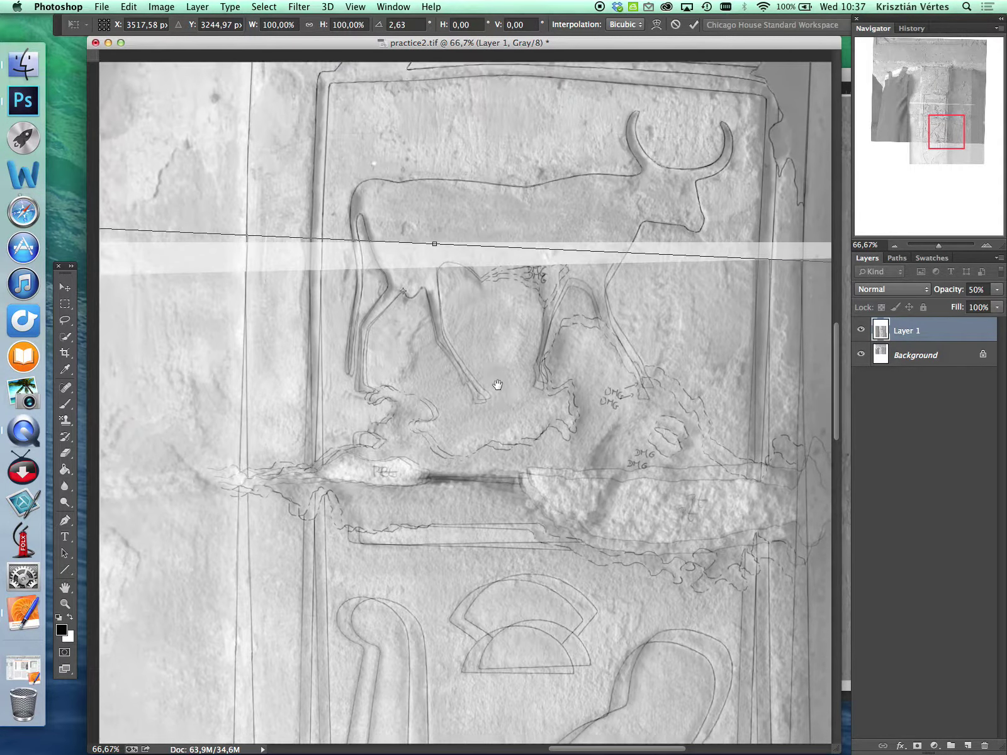
drag(497, 384, 484, 433)
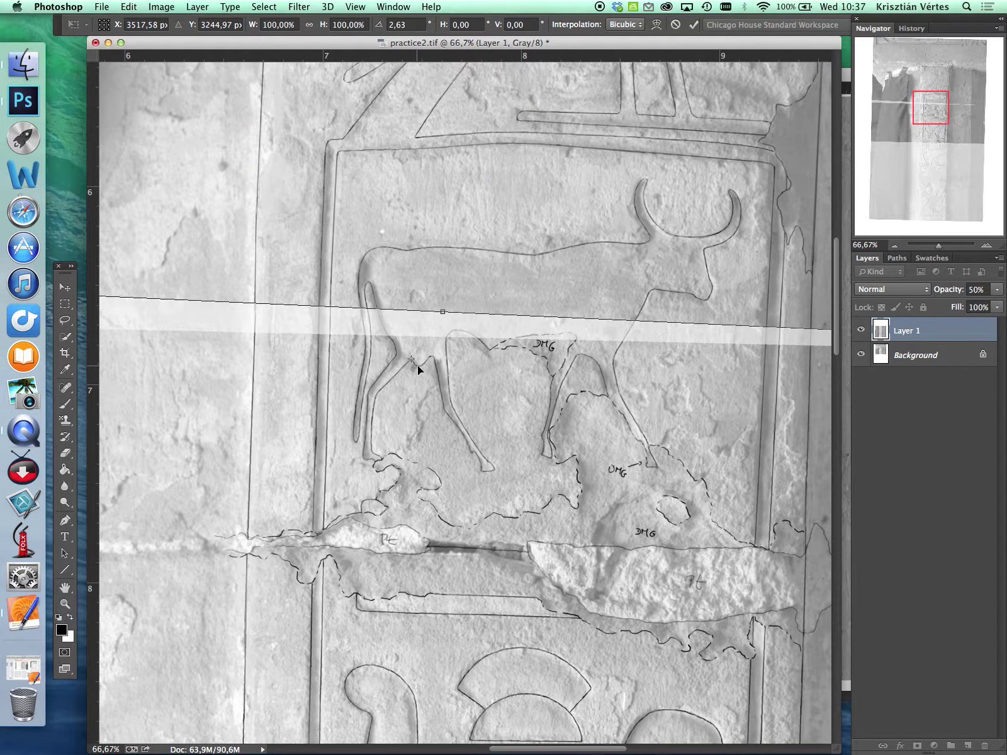
click(986, 246)
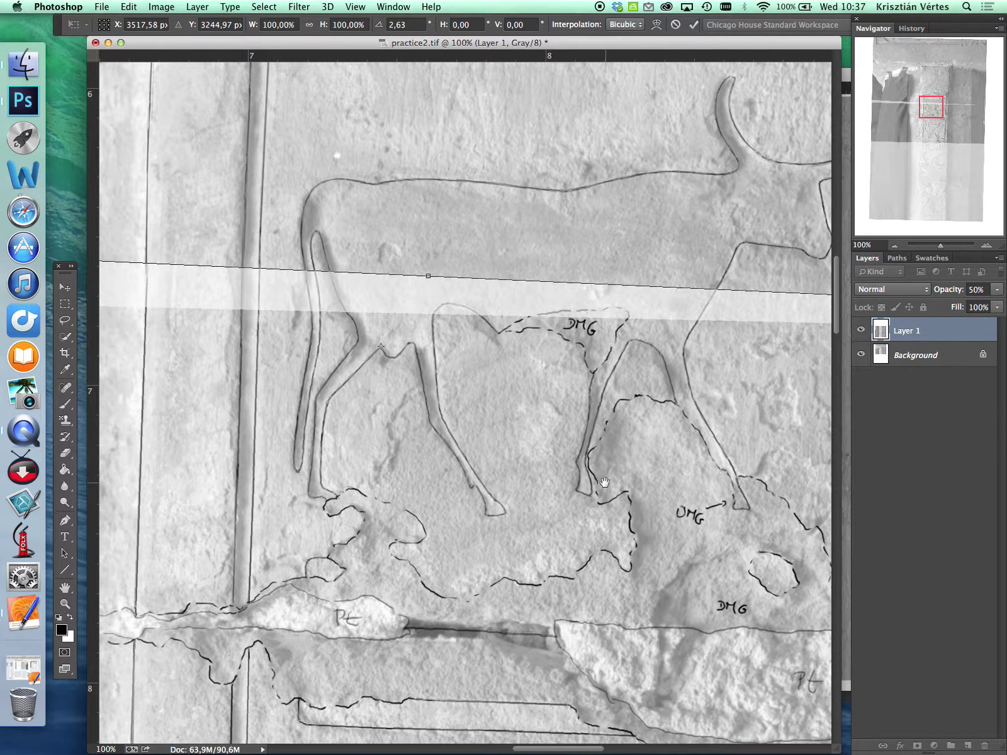
scroll(605, 483, down, 15)
scroll(604, 482, right, 4)
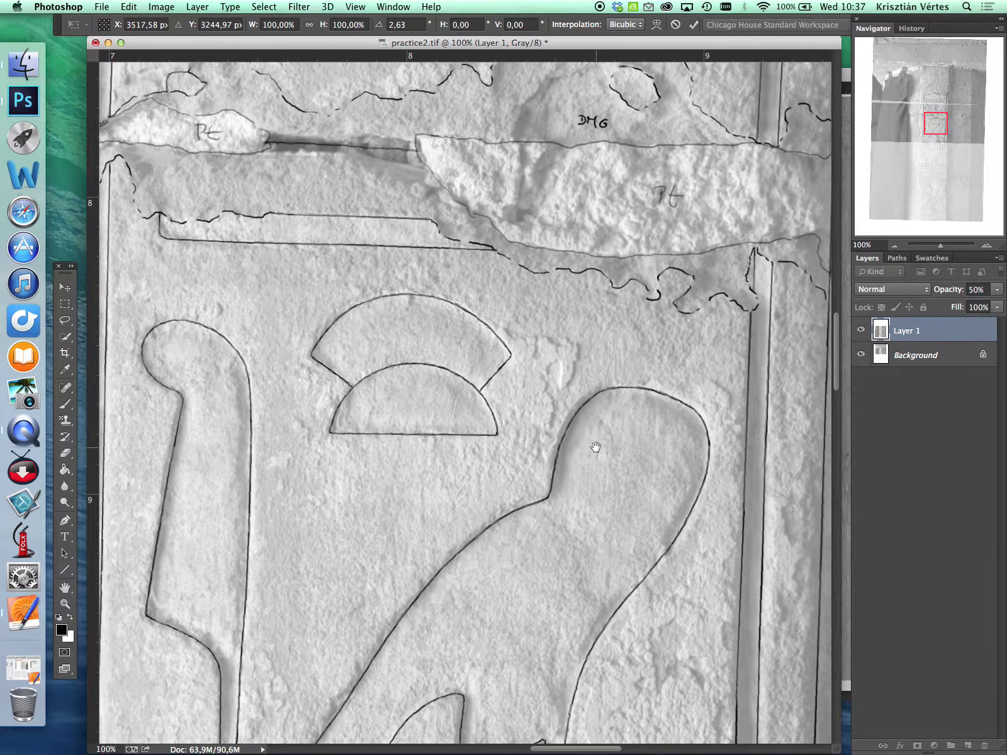
scroll(573, 480, down, 9)
scroll(573, 480, left, 1)
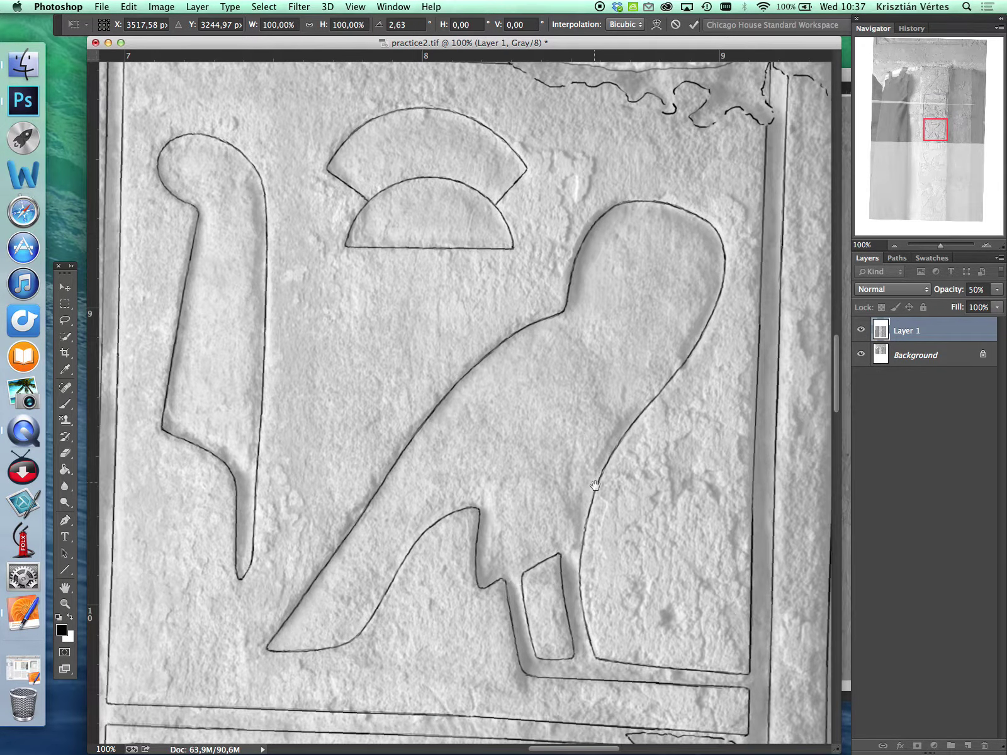
scroll(588, 402, down, 3)
scroll(588, 402, right, 4)
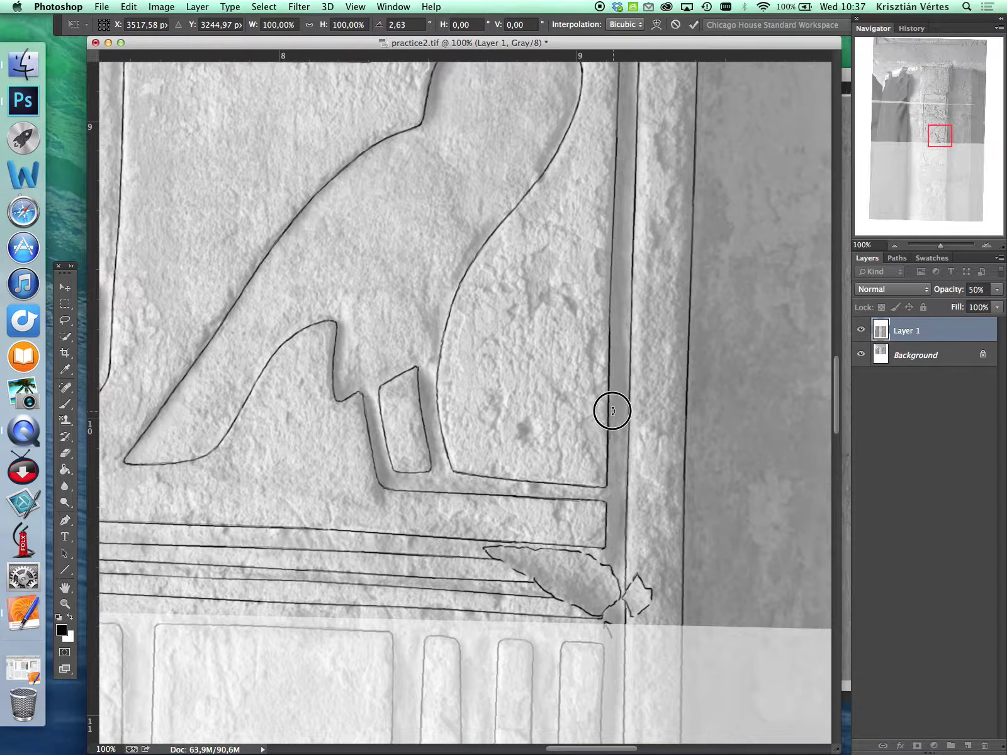
scroll(752, 459, down, 2)
scroll(752, 460, right, 1)
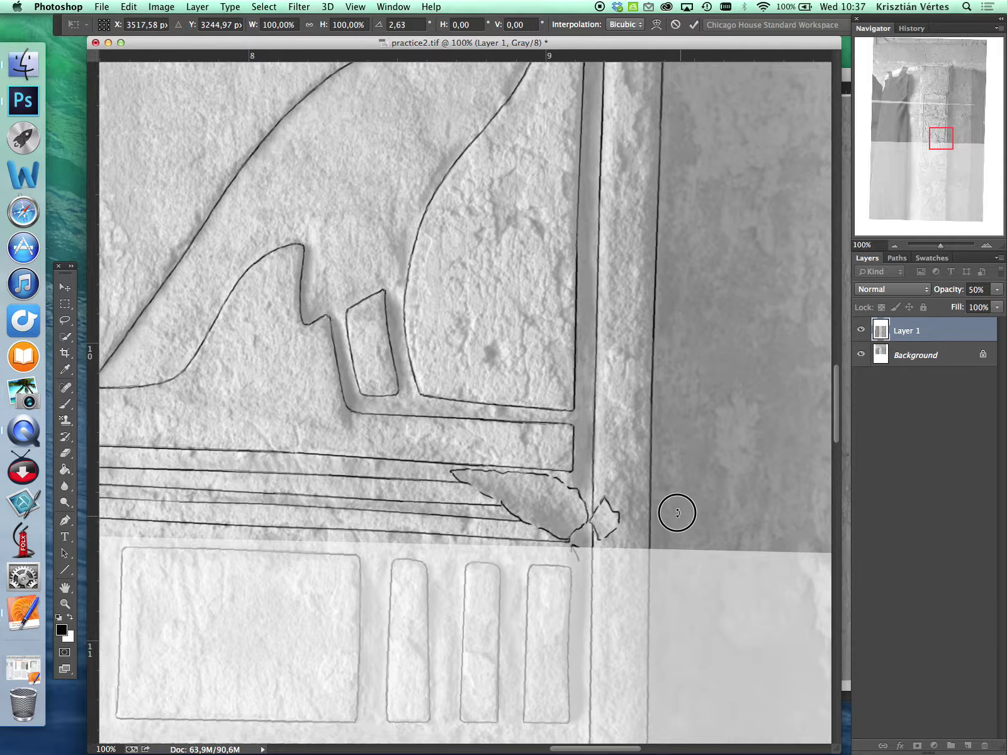
scroll(672, 523, down, 1)
scroll(672, 523, right, 1)
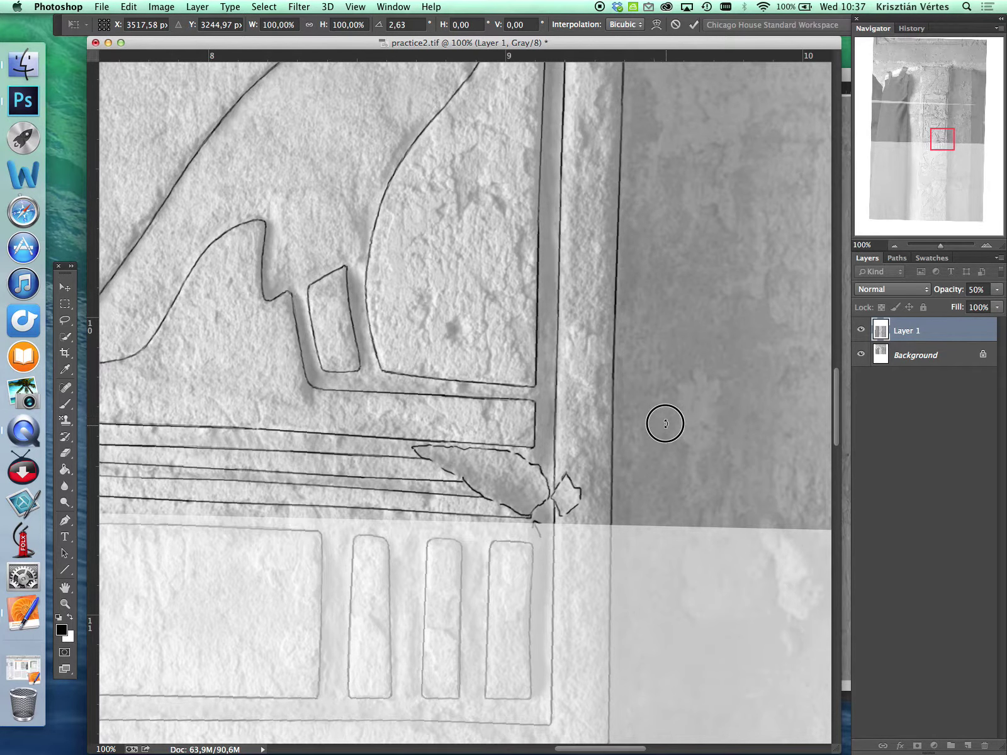
scroll(666, 421, down, 1)
scroll(665, 421, right, 1)
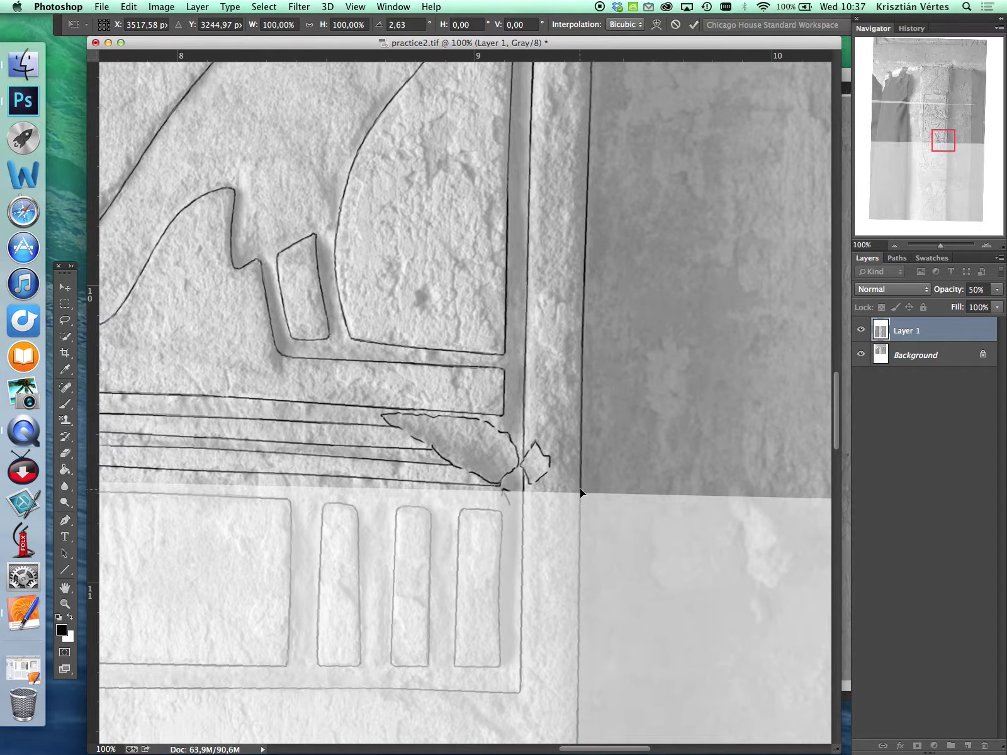
scroll(611, 438, down, 1)
scroll(611, 438, right, 2)
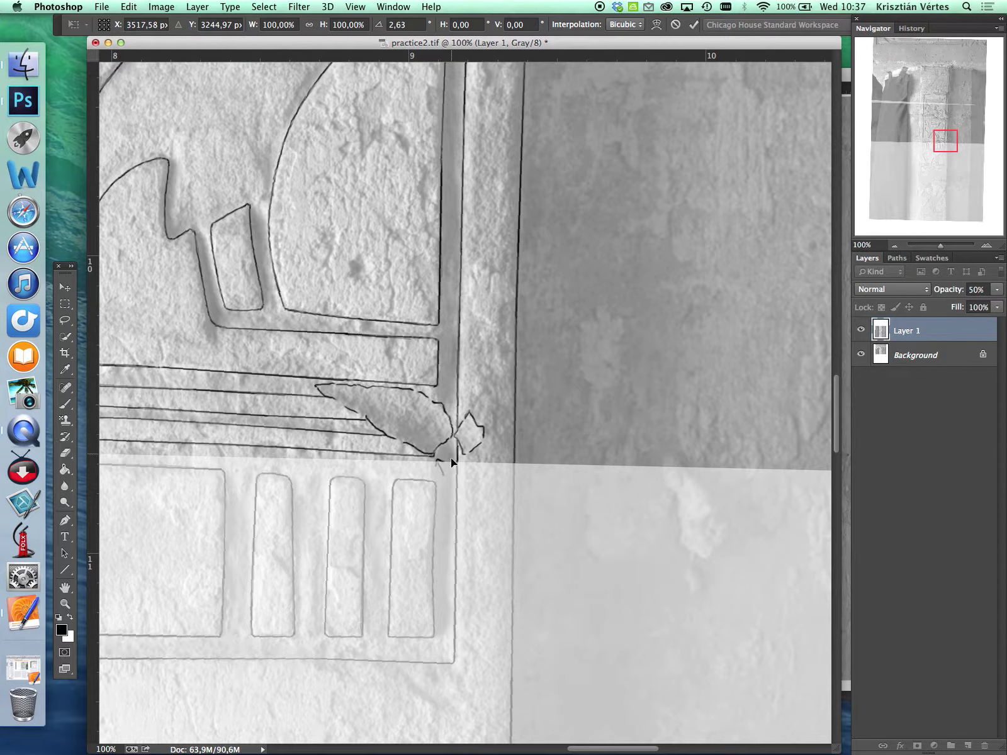
scroll(558, 428, up, 1)
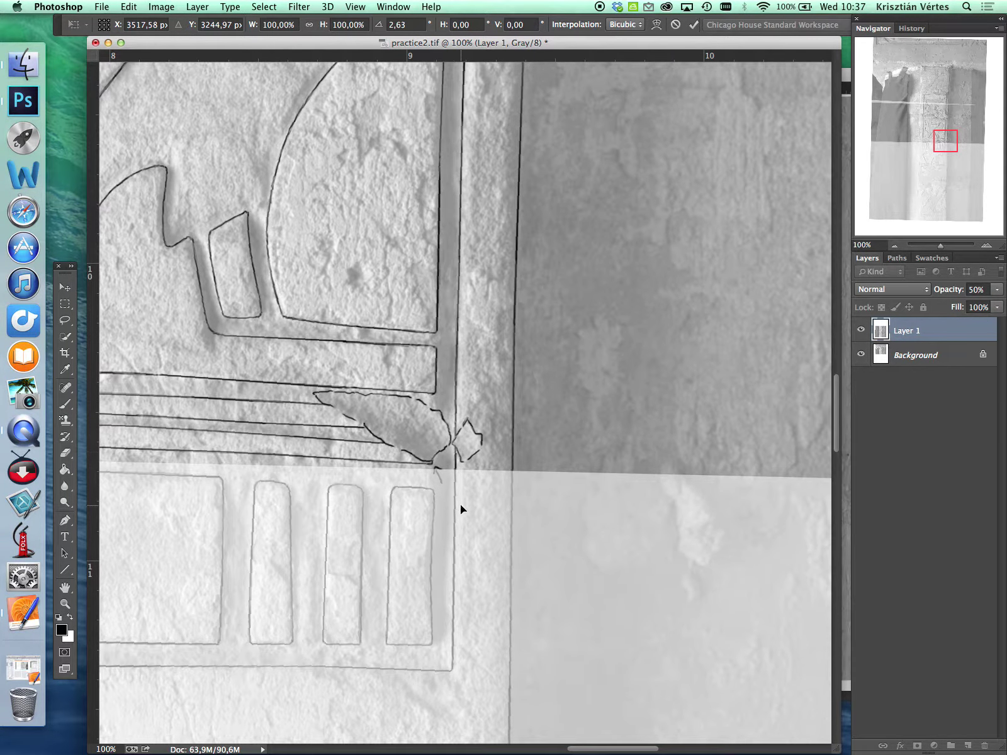
scroll(559, 463, right, 1)
scroll(559, 463, up, 1)
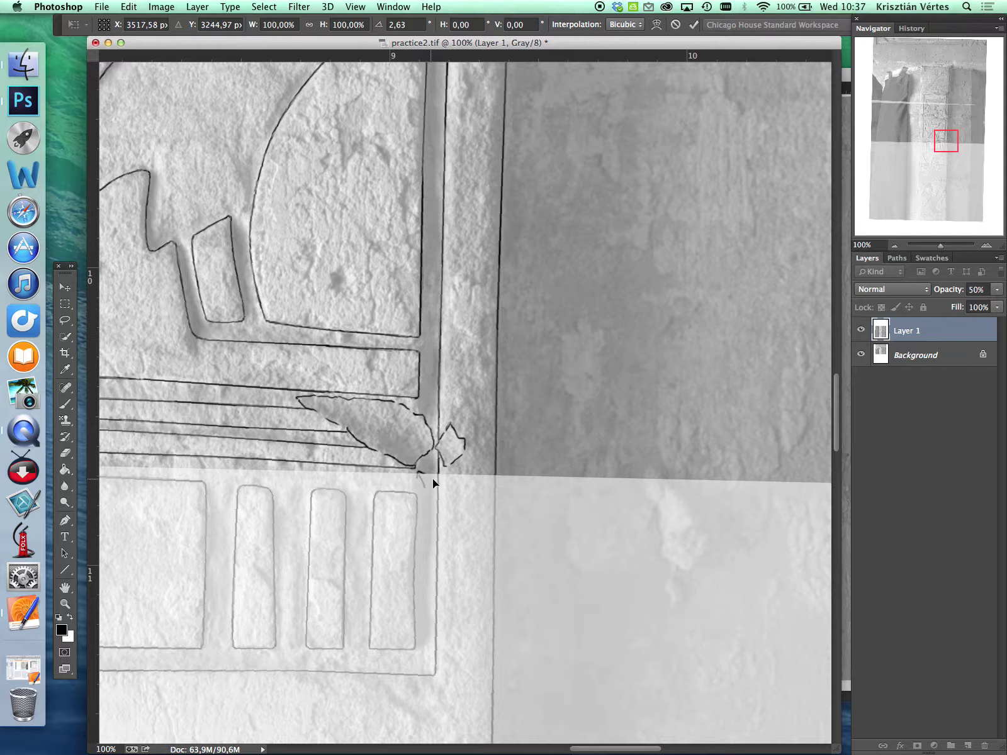
scroll(539, 490, down, 2)
scroll(539, 490, right, 5)
scroll(332, 418, left, 5)
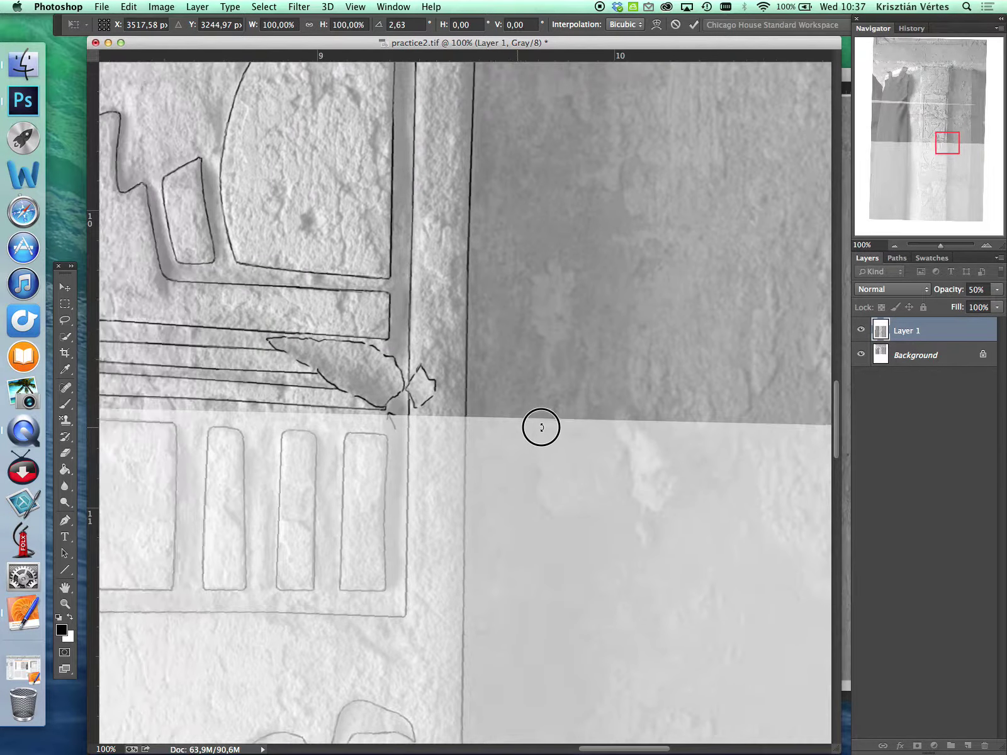
scroll(515, 432, right, 10)
scroll(515, 432, up, 1)
scroll(261, 452, left, 8)
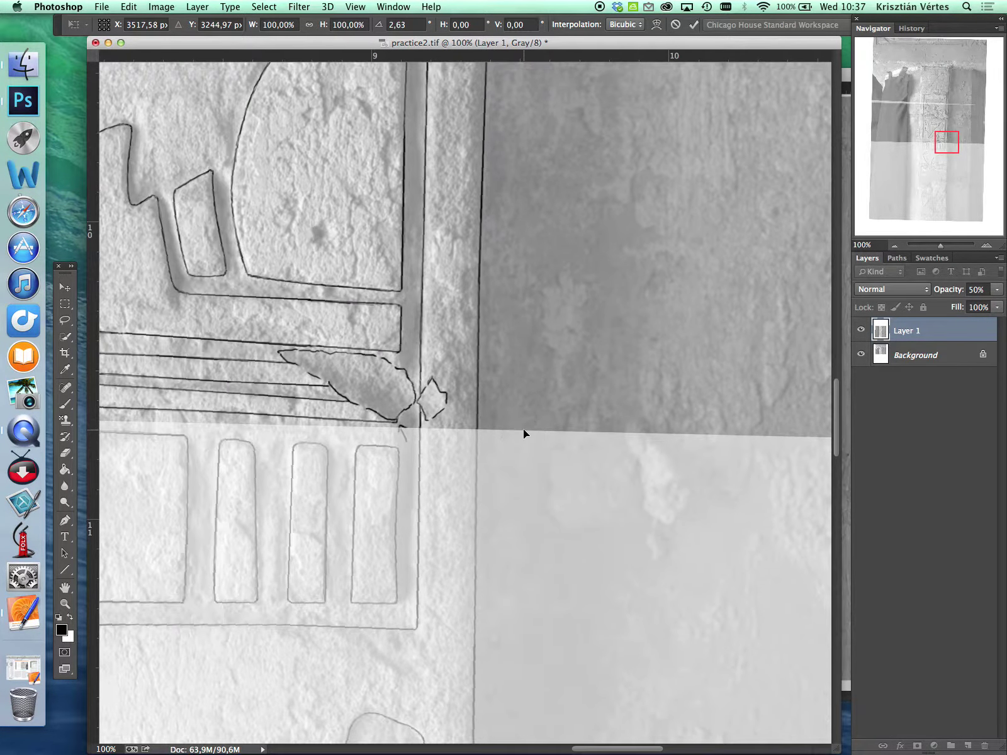
click(894, 245)
scroll(670, 449, right, 8)
scroll(508, 473, up, 2)
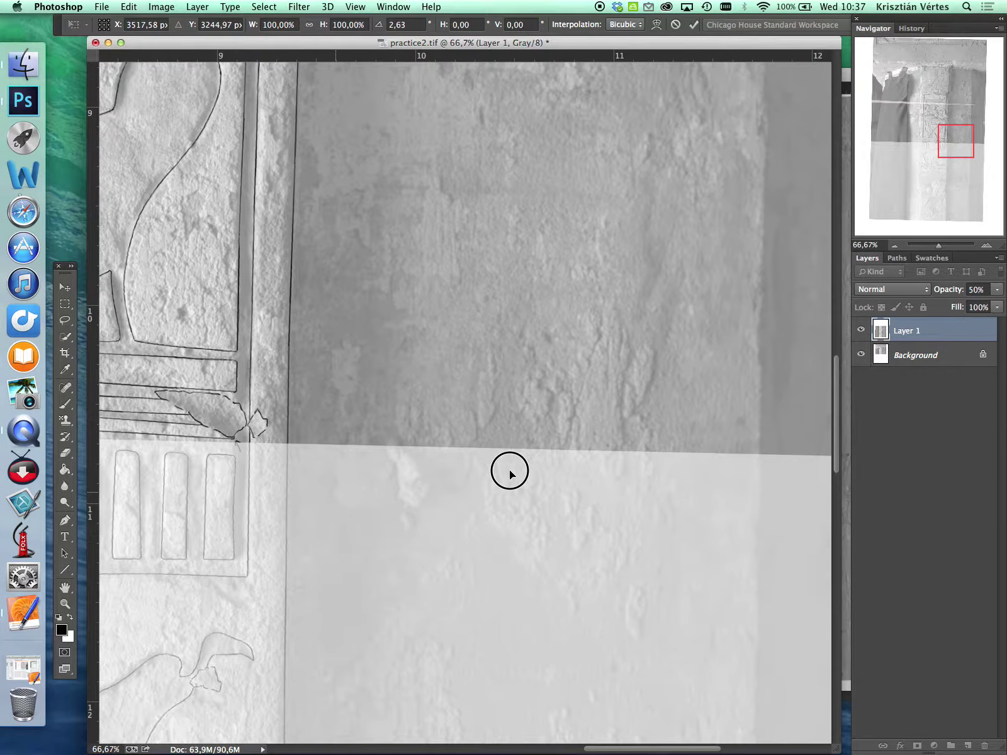
click(894, 245)
scroll(747, 385, right, 5)
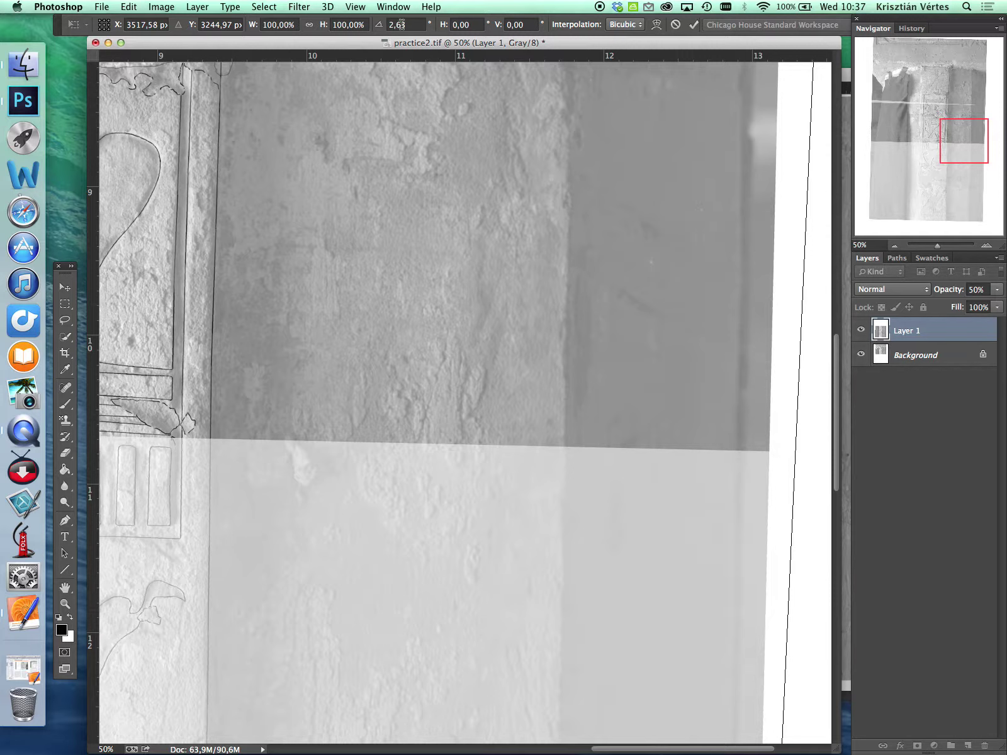
drag(484, 322, 602, 396)
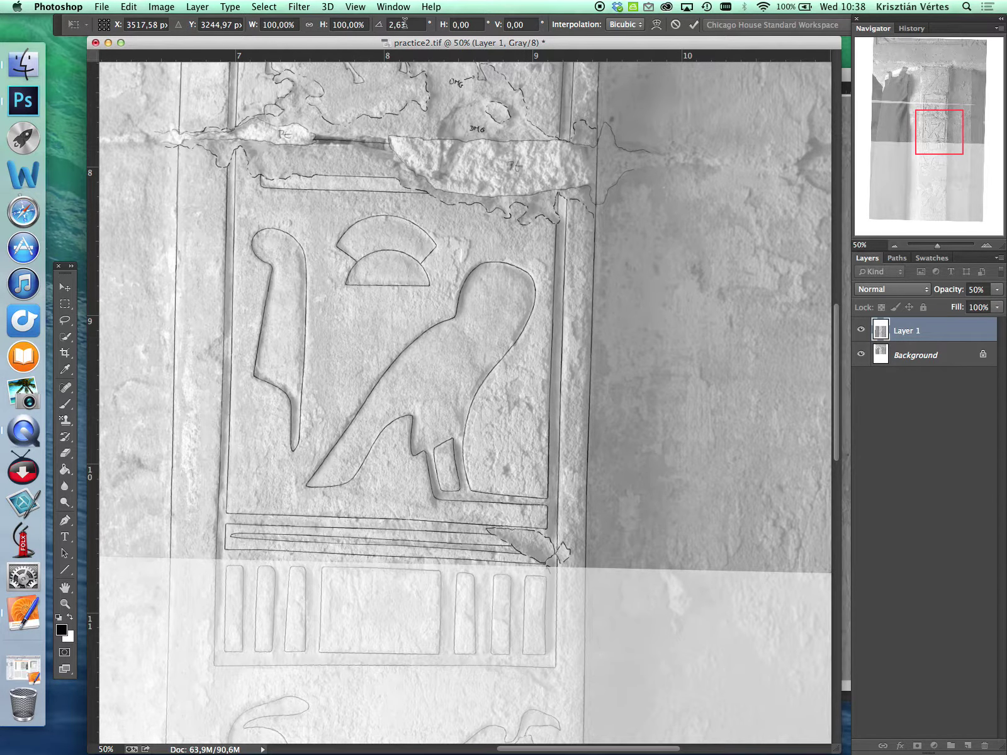
drag(564, 313, 591, 422)
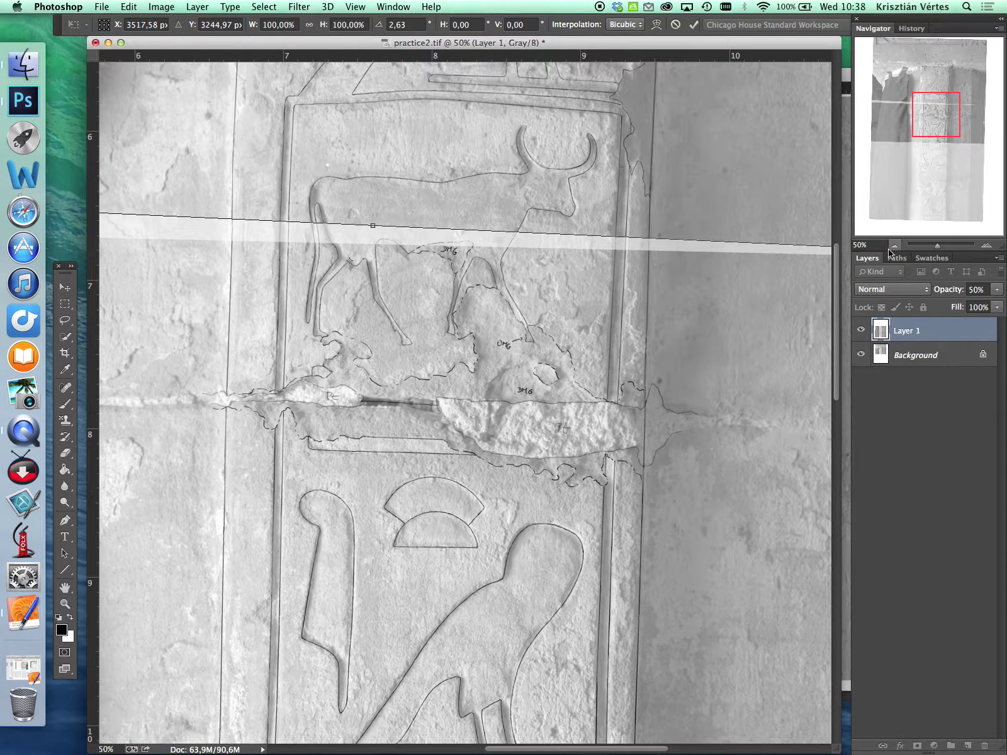
click(895, 245)
Zoom out to see all of Layer 1 and commit its 2,63° rotation over the upper section
click(895, 245)
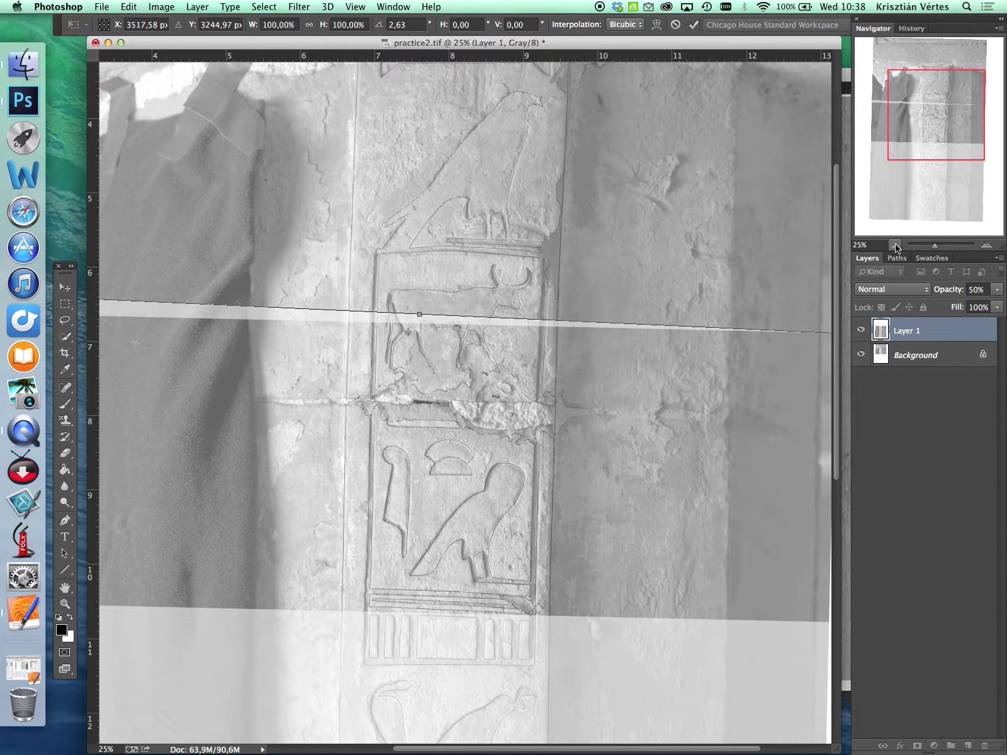
click(895, 245)
click(895, 246)
scroll(695, 382, down, 3)
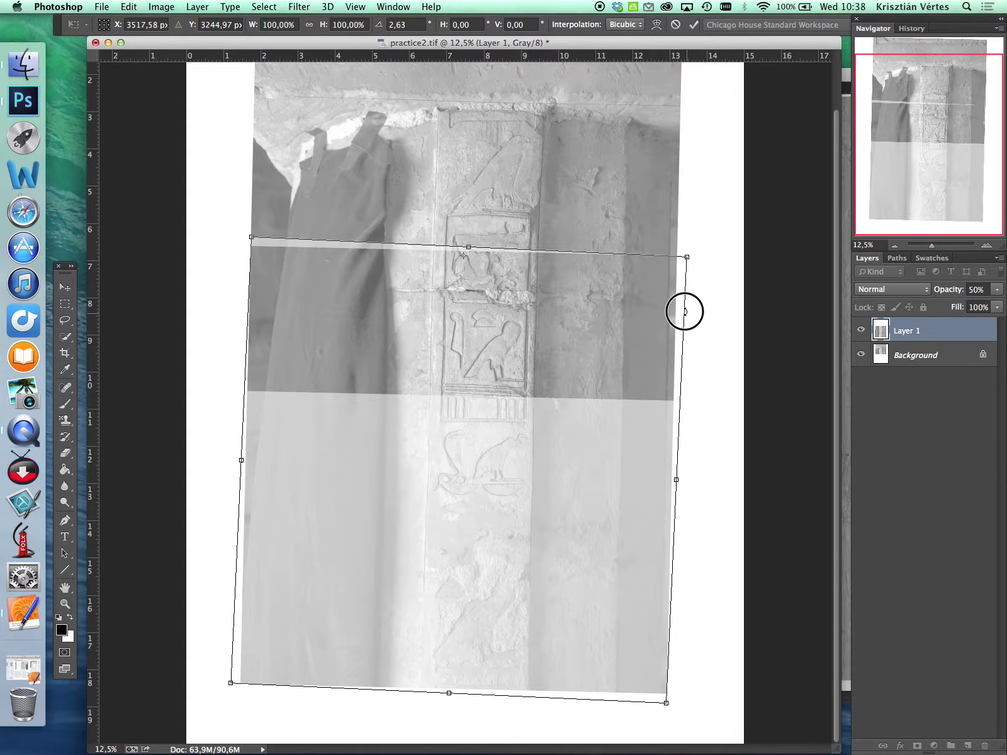
drag(704, 322, 698, 332)
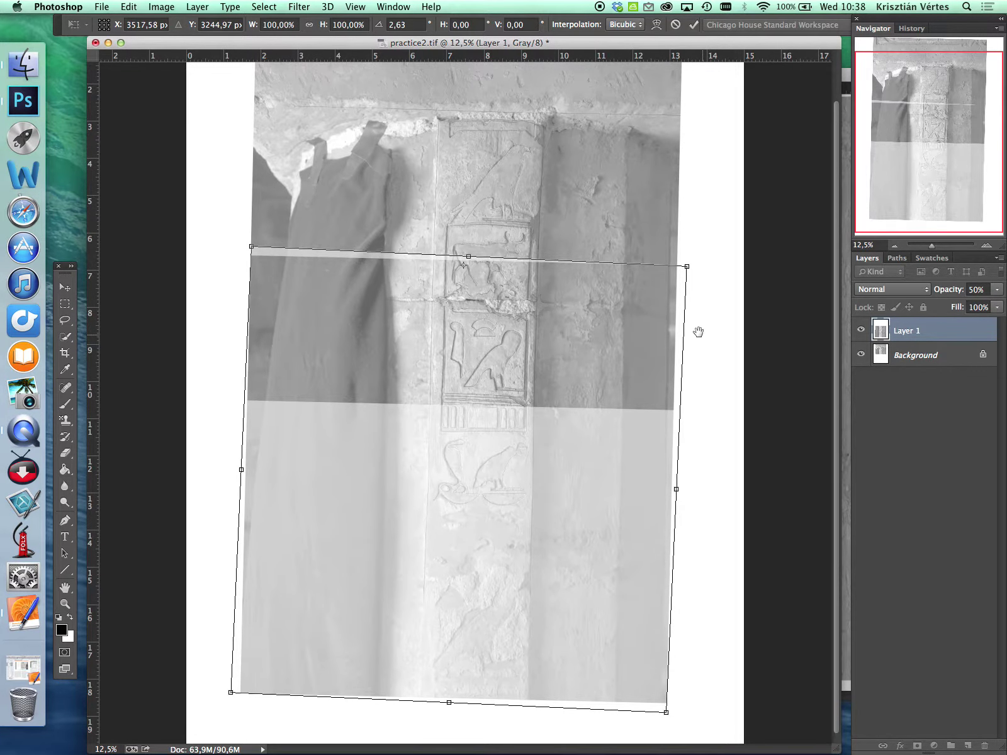
click(66, 287)
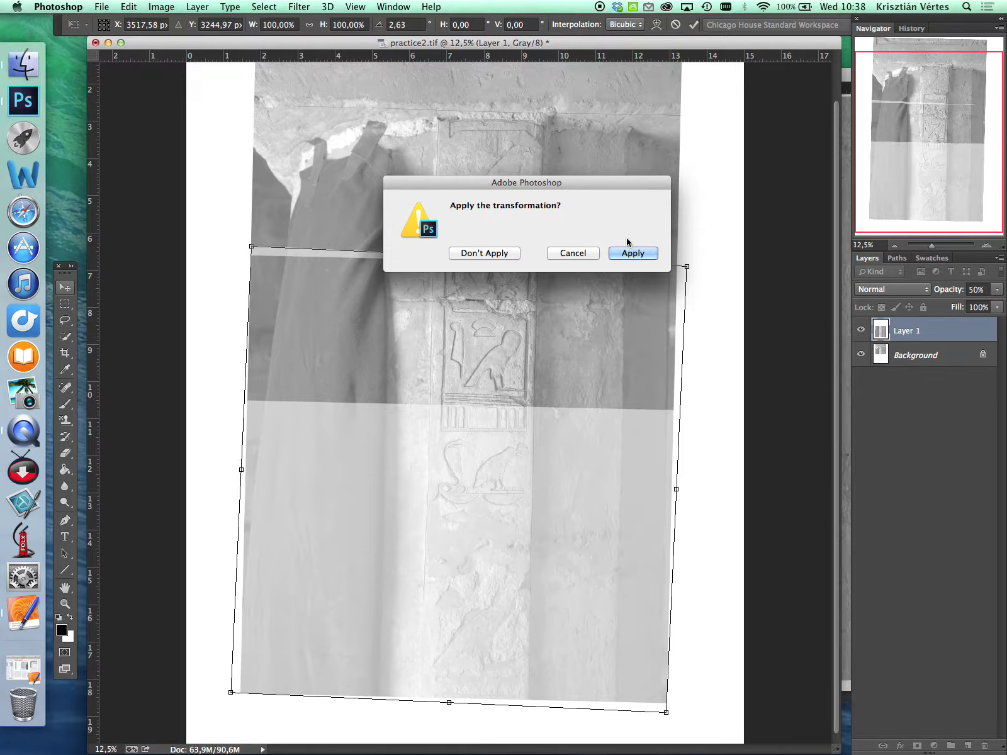
click(633, 253)
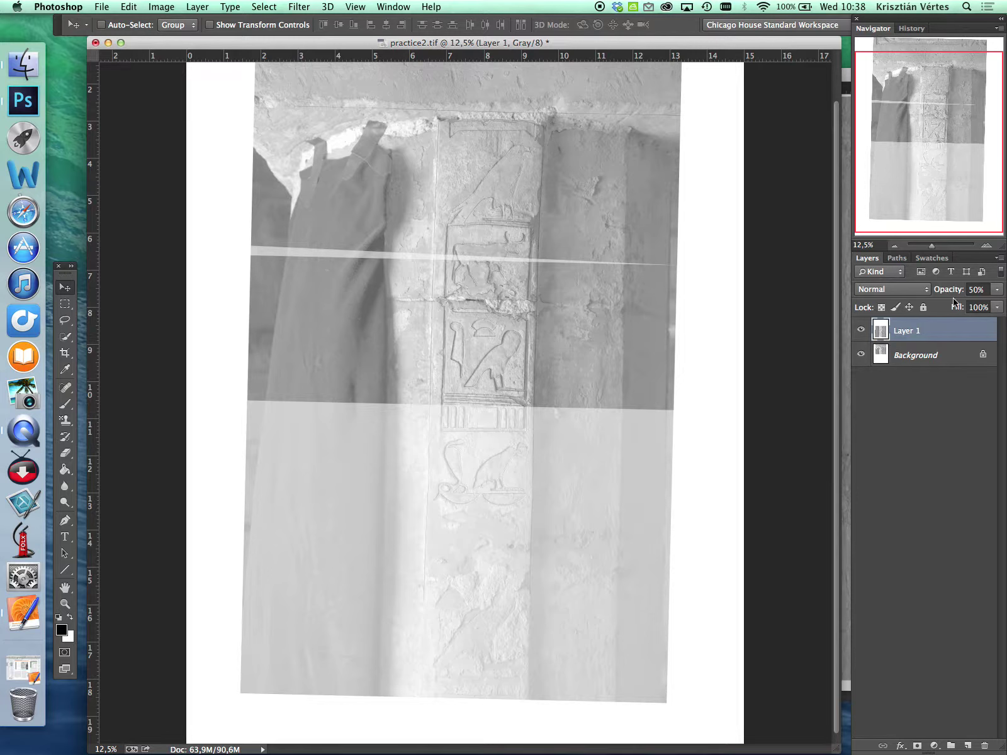
Restore Layer 1 to 100% opacity, then zoom in and pan along the white seam stripe
click(996, 290)
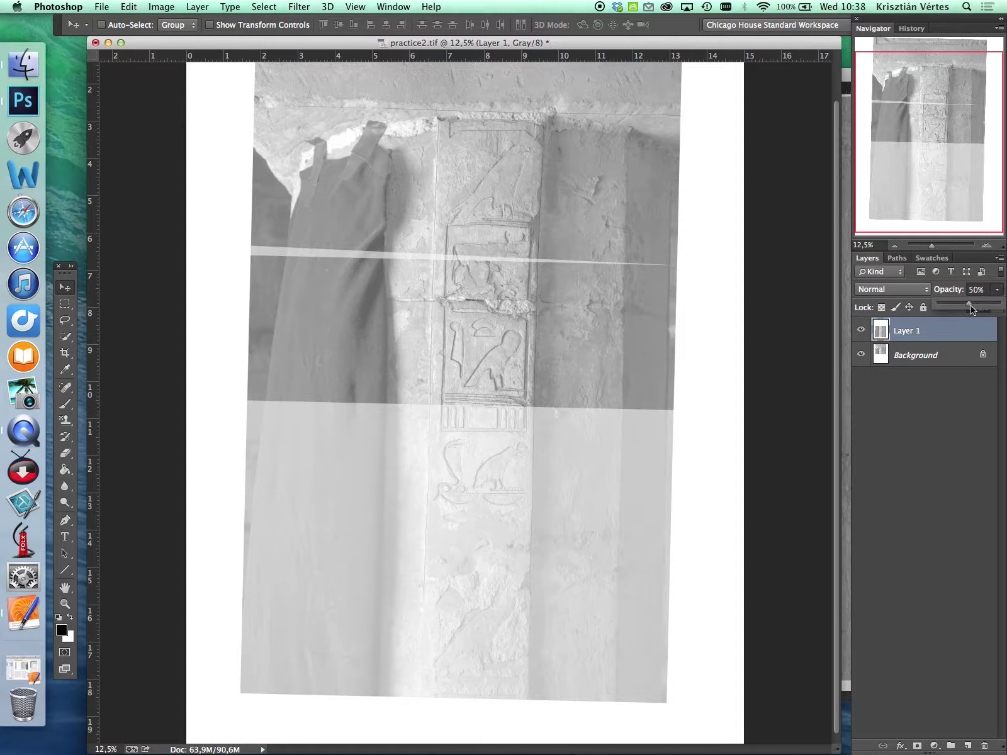
drag(971, 309, 996, 304)
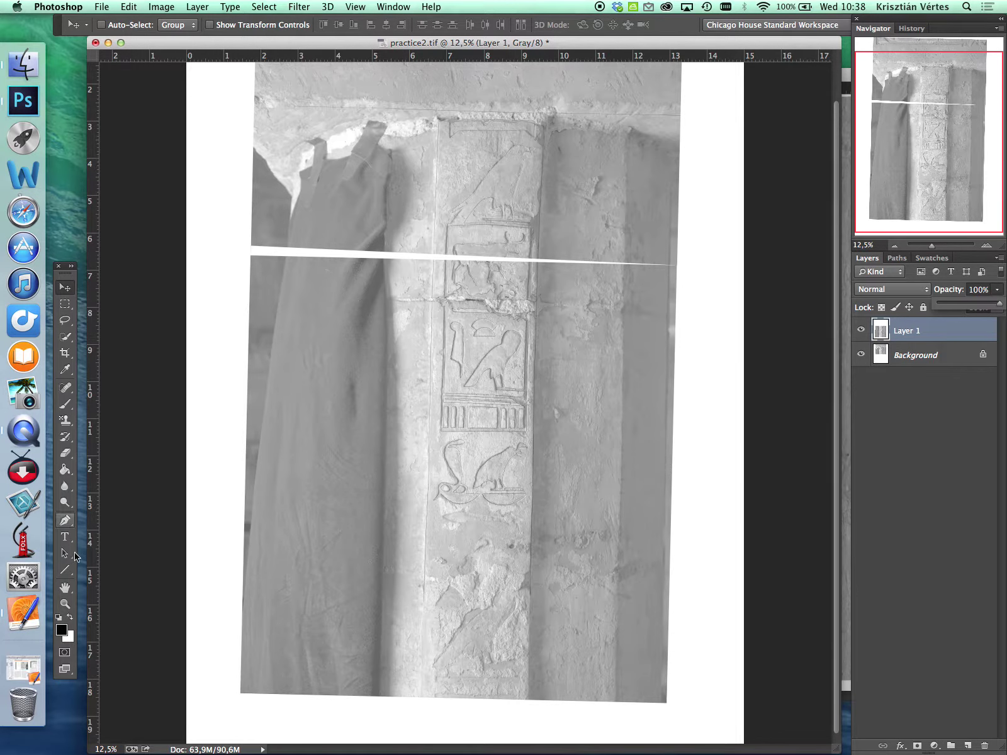
click(65, 603)
click(500, 262)
click(488, 328)
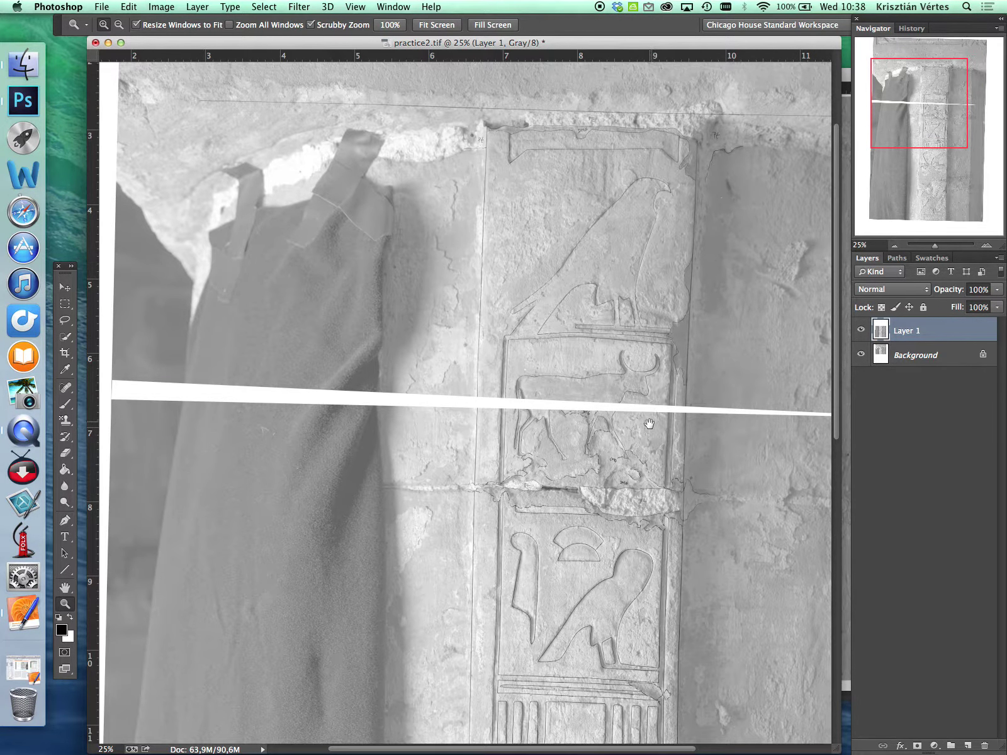
drag(649, 425, 551, 445)
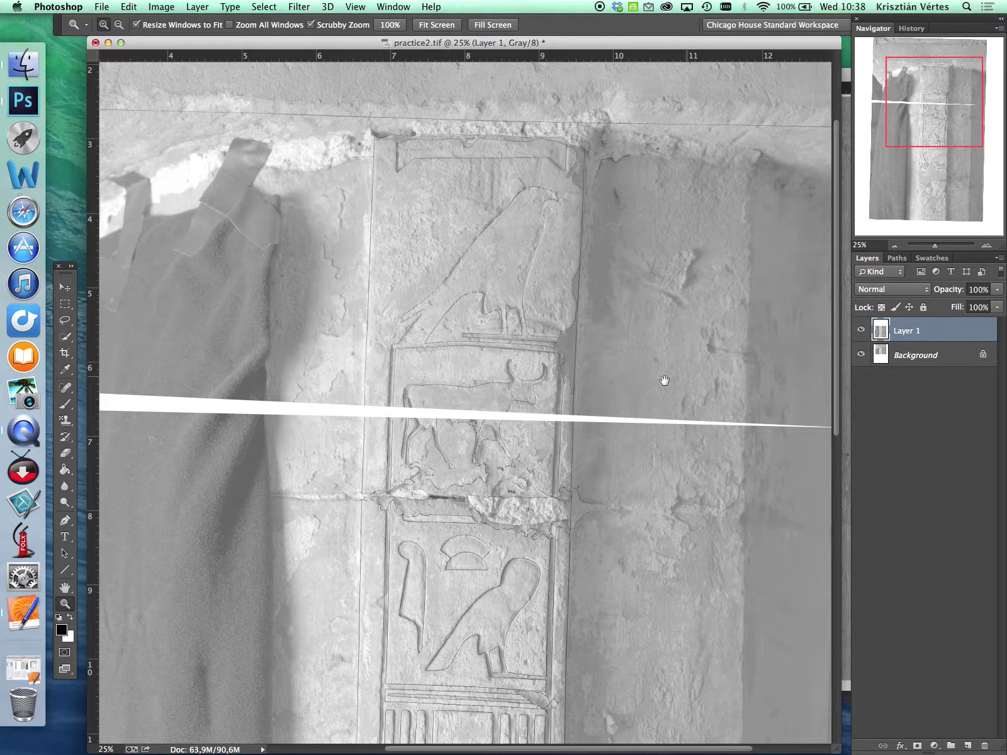
drag(641, 457, 674, 460)
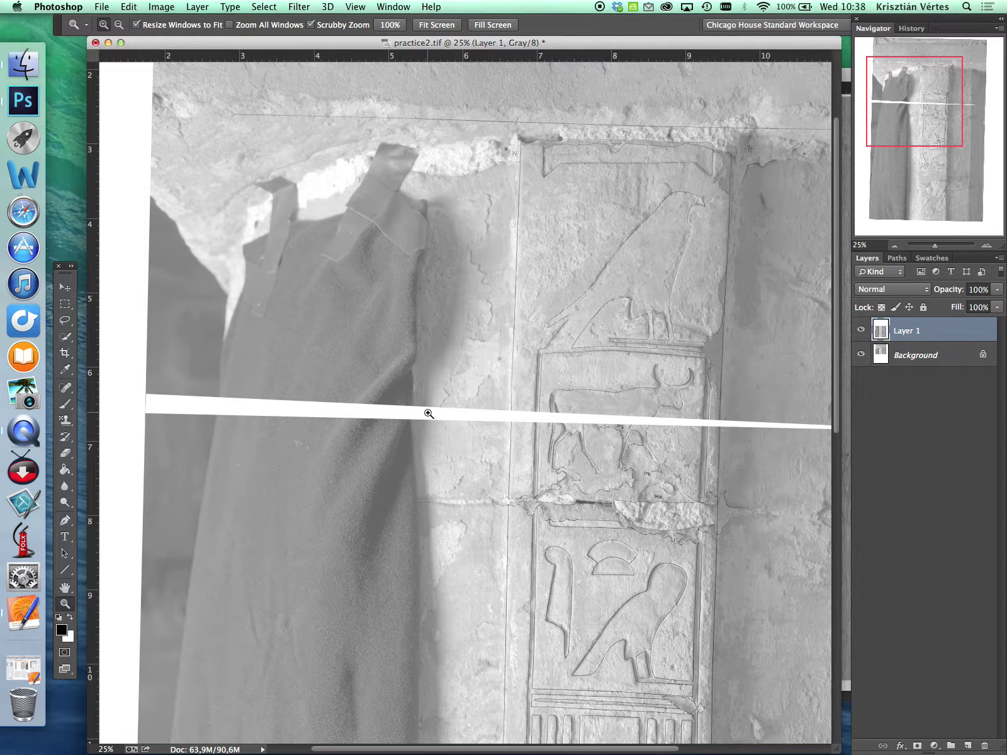
drag(543, 449, 533, 450)
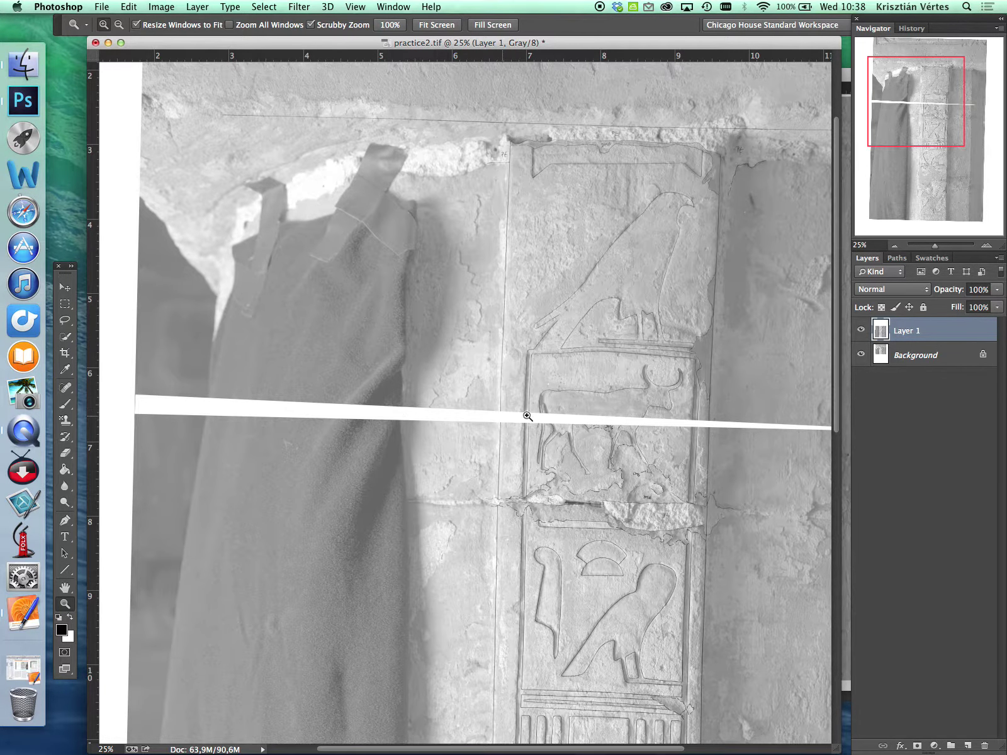
mouse_move(698, 434)
mouse_down()
mouse_move(730, 434)
mouse_move(693, 441)
mouse_up()
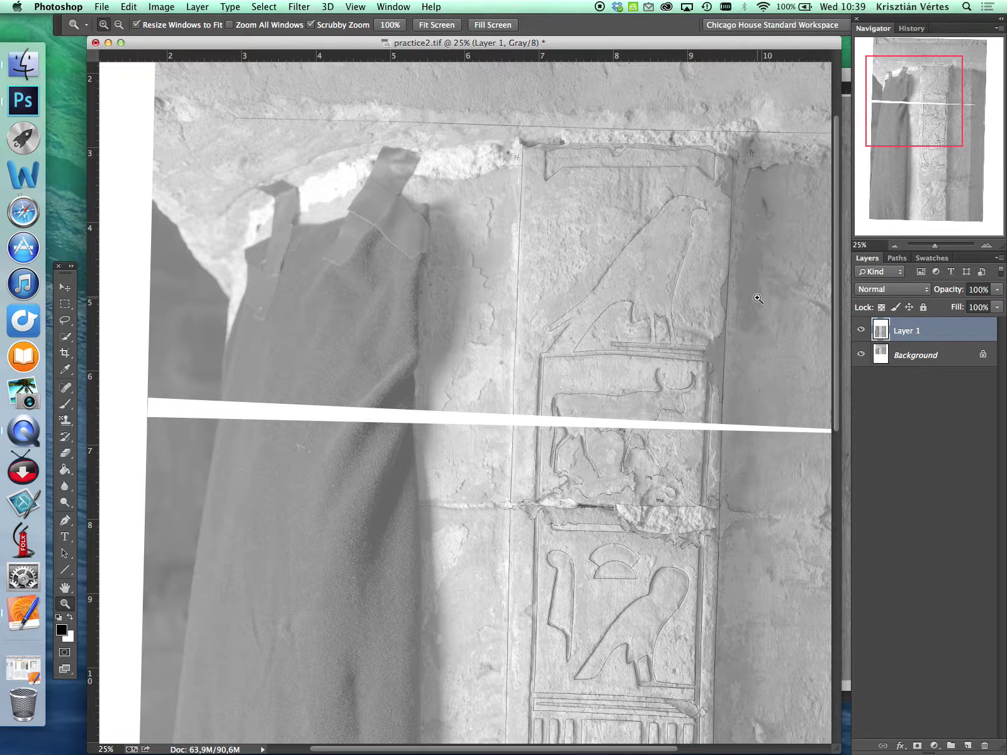
Set the Eraser brush to 161 px size and 50% hardness
click(66, 454)
click(119, 27)
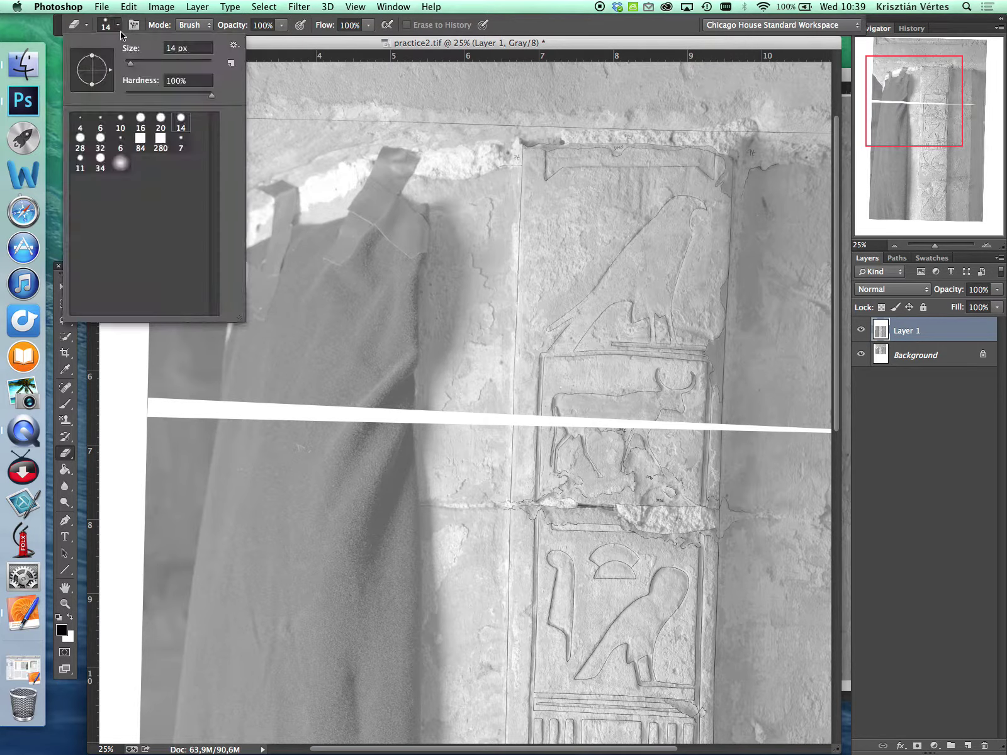
drag(131, 63, 167, 63)
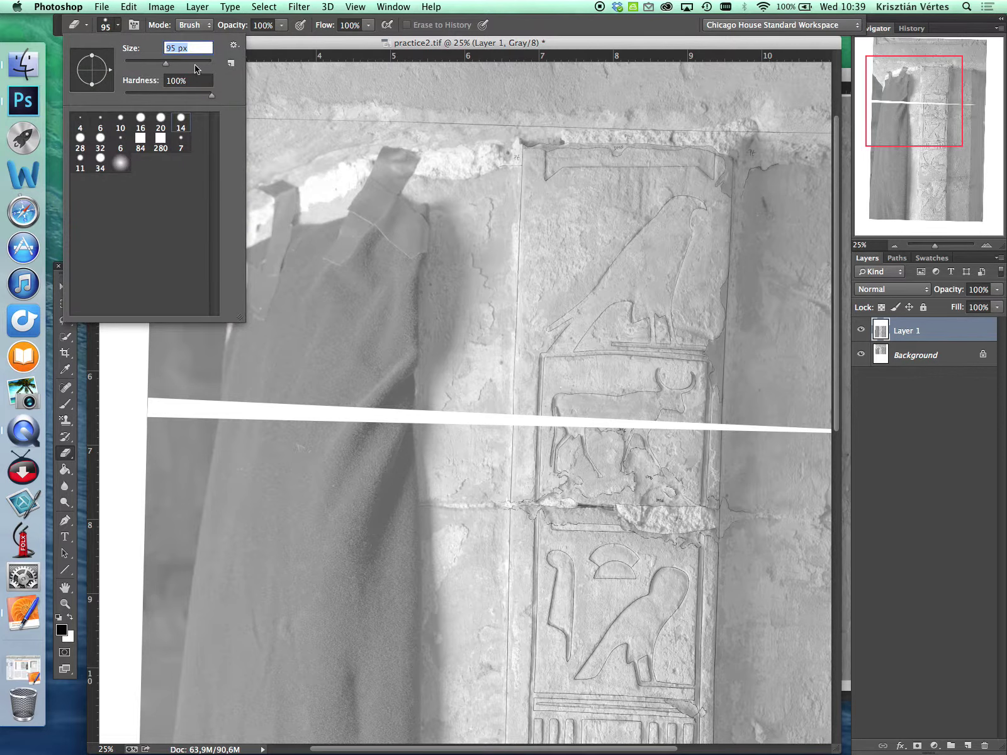
click(195, 67)
drag(197, 68, 181, 67)
drag(211, 96, 168, 101)
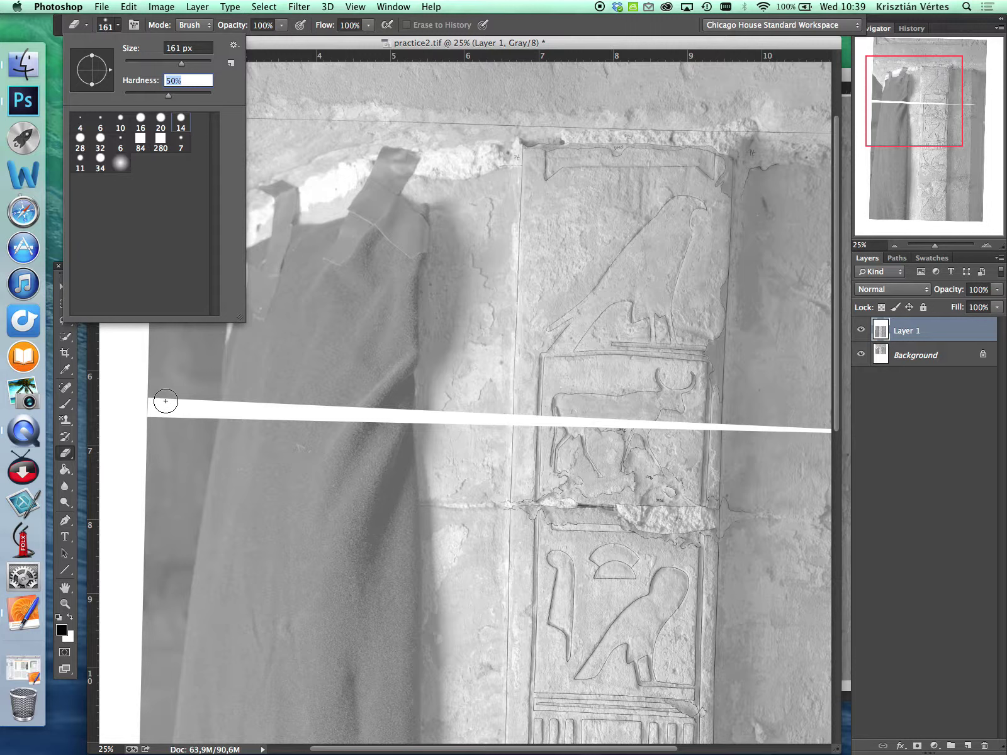
key(Return)
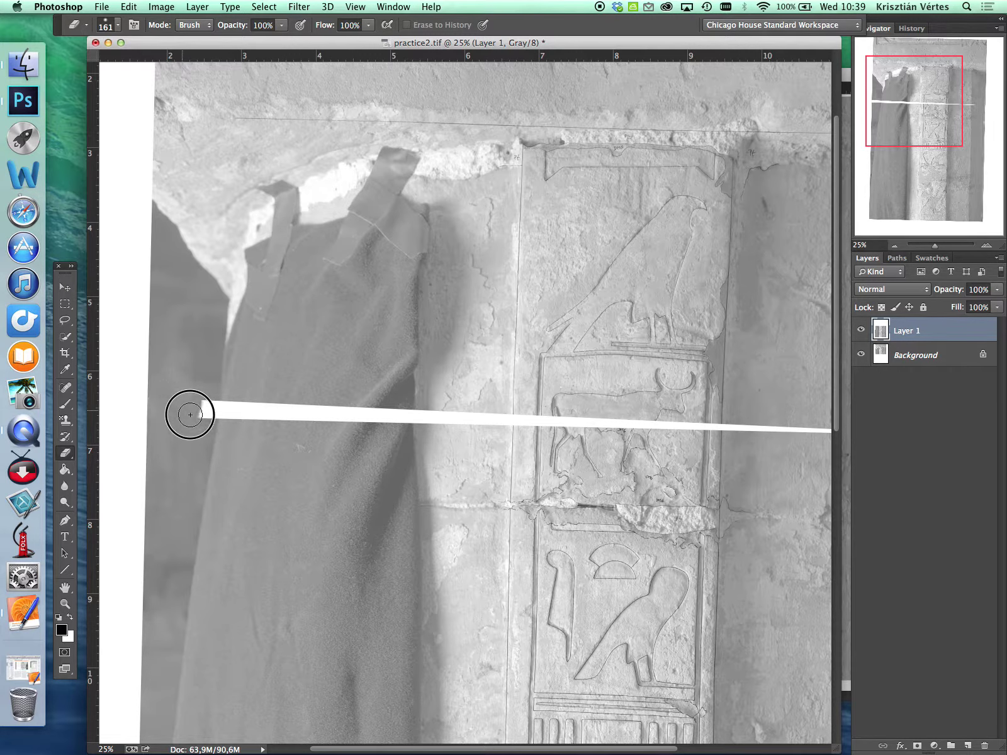
Erase the white stripe across the seam between the two inscription sections
mouse_move(190, 414)
mouse_down()
mouse_move(214, 404)
mouse_move(216, 415)
mouse_move(486, 417)
mouse_move(444, 423)
mouse_move(607, 411)
mouse_move(550, 416)
mouse_move(626, 420)
mouse_move(665, 409)
mouse_move(663, 421)
mouse_move(650, 421)
mouse_move(719, 420)
mouse_move(723, 408)
mouse_move(751, 451)
mouse_move(681, 450)
mouse_move(657, 422)
mouse_move(767, 419)
mouse_move(761, 451)
mouse_move(713, 451)
mouse_move(691, 425)
mouse_move(798, 432)
mouse_up()
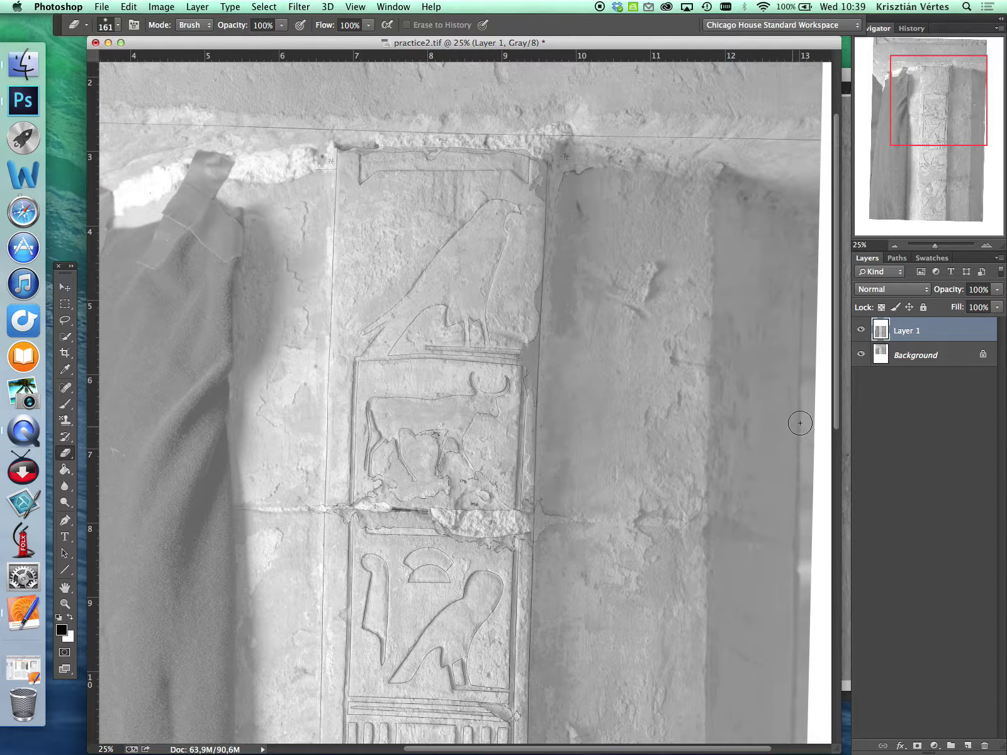
scroll(755, 440, left, 5)
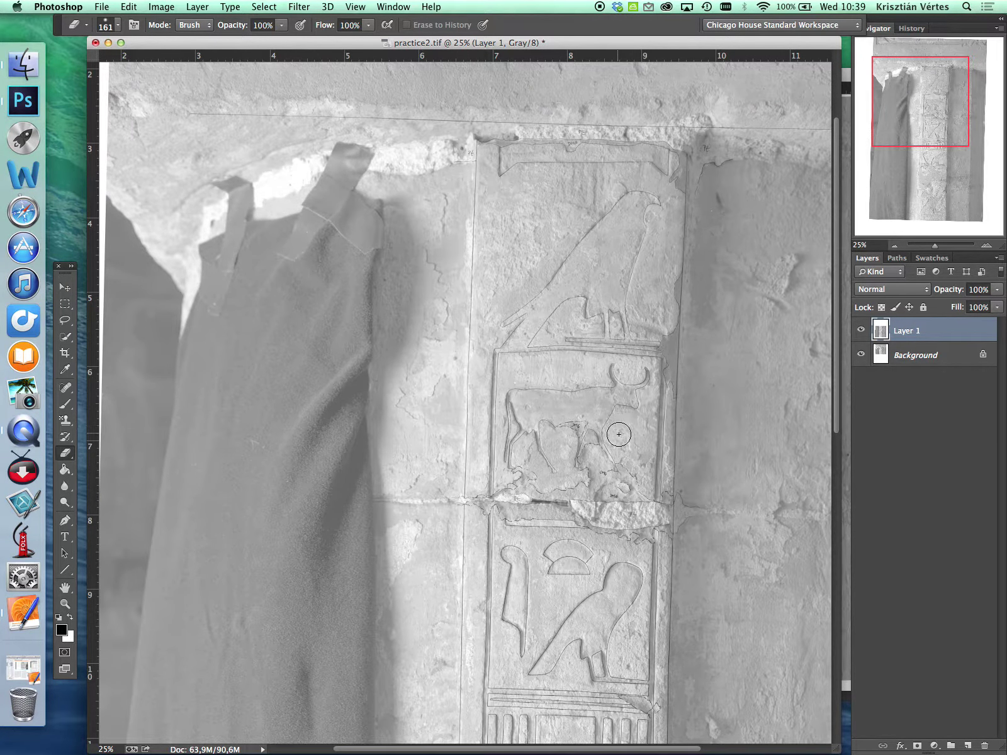
drag(621, 422, 619, 423)
scroll(620, 423, right, 2)
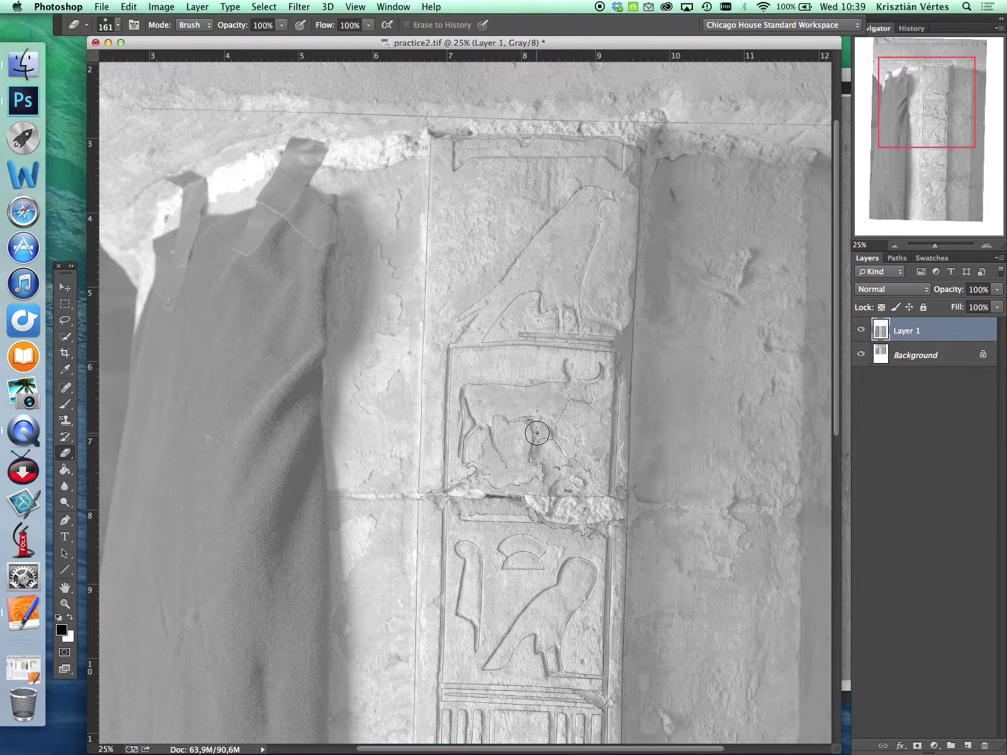
drag(568, 424, 536, 422)
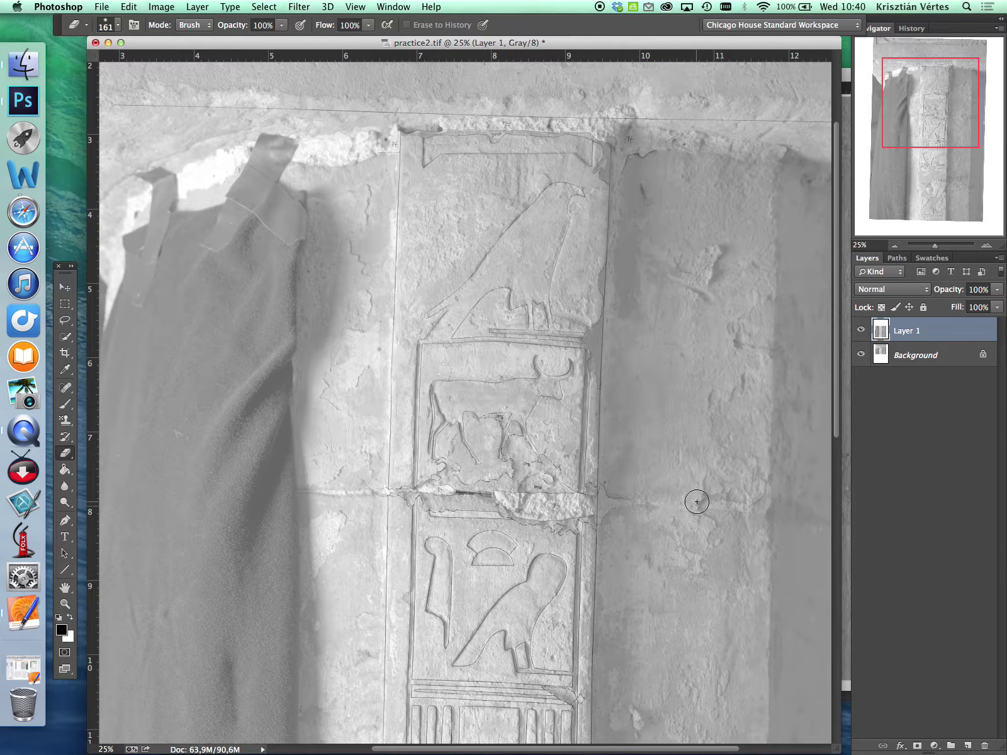
click(65, 604)
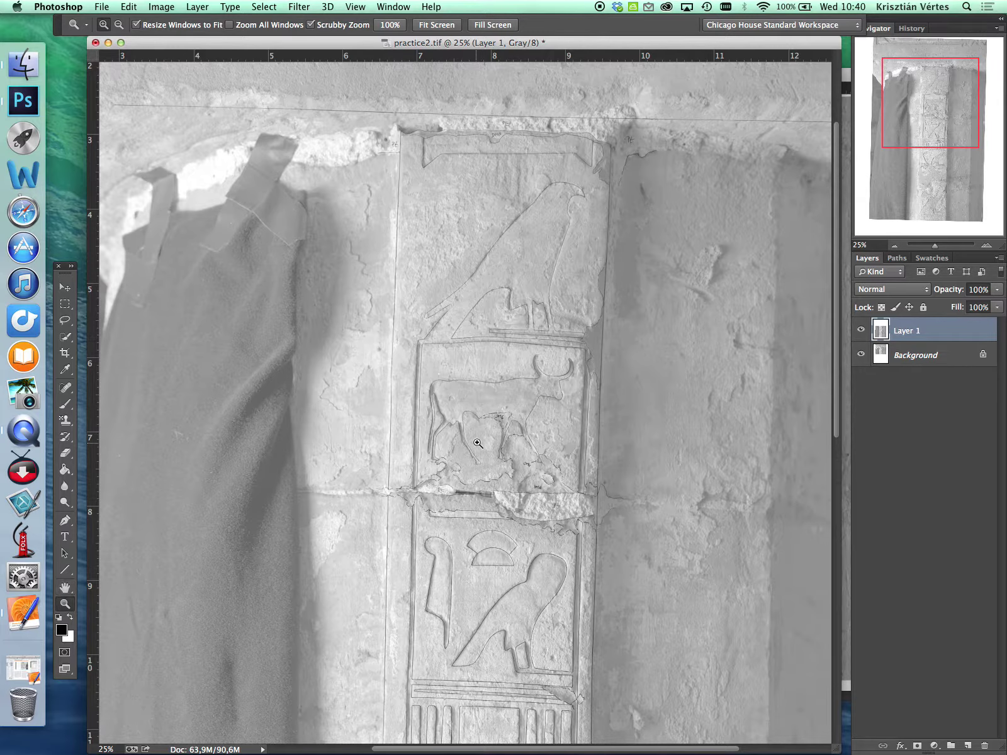
click(478, 428)
click(479, 414)
click(466, 391)
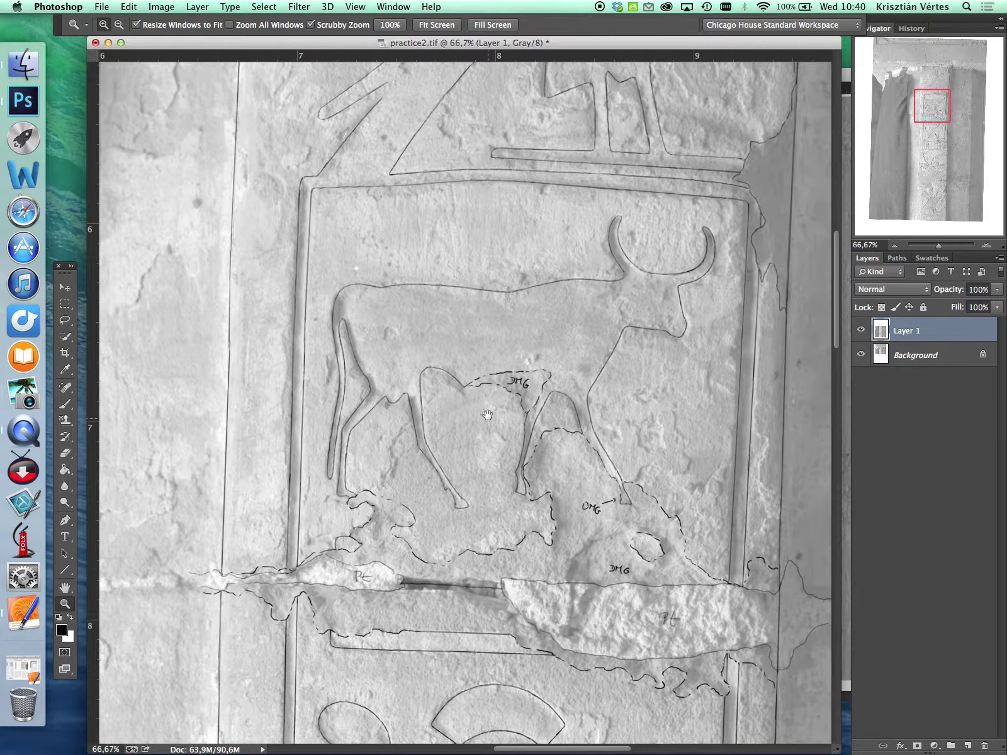
click(488, 415)
drag(488, 415, 639, 403)
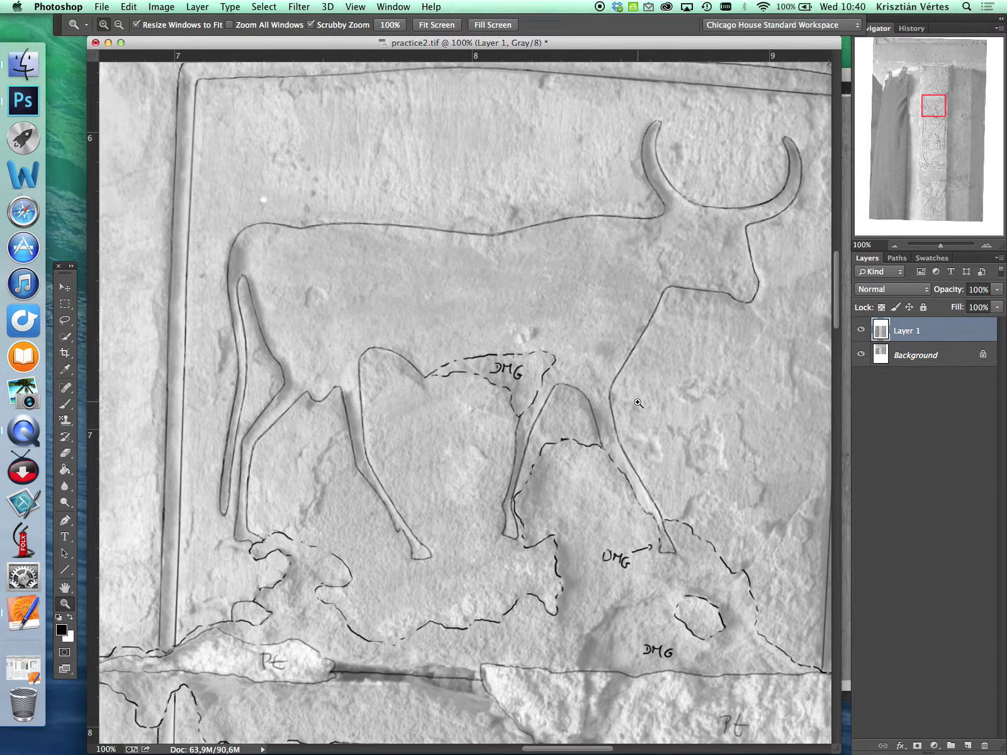
click(455, 24)
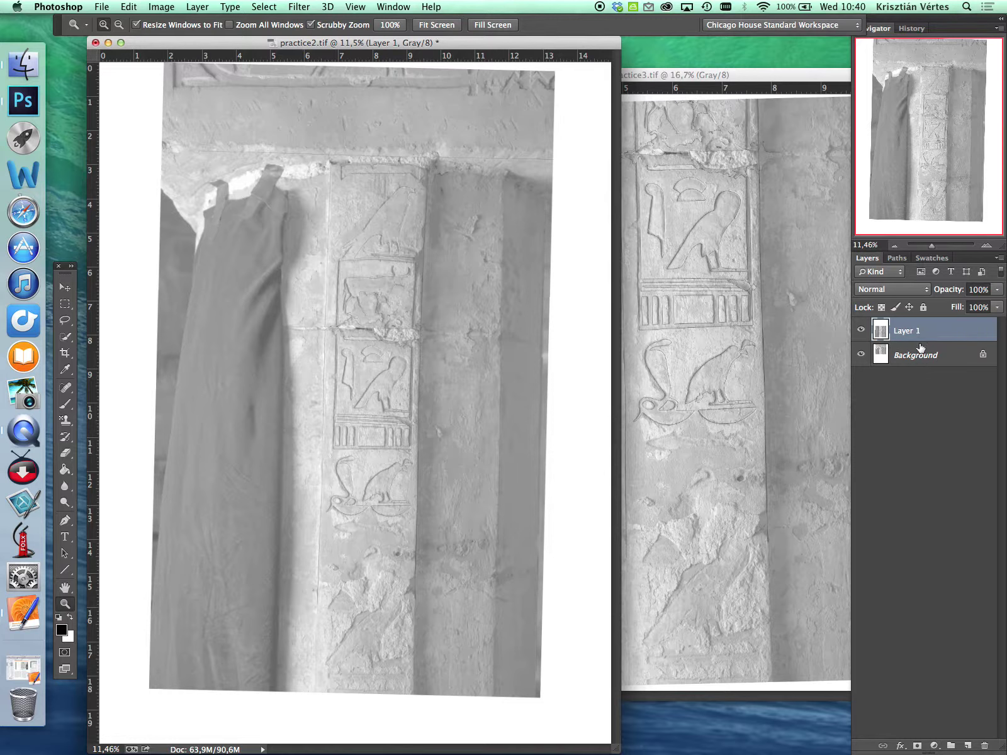
Merge Layer 1 into the Background with Layer > Merge Visible
click(197, 6)
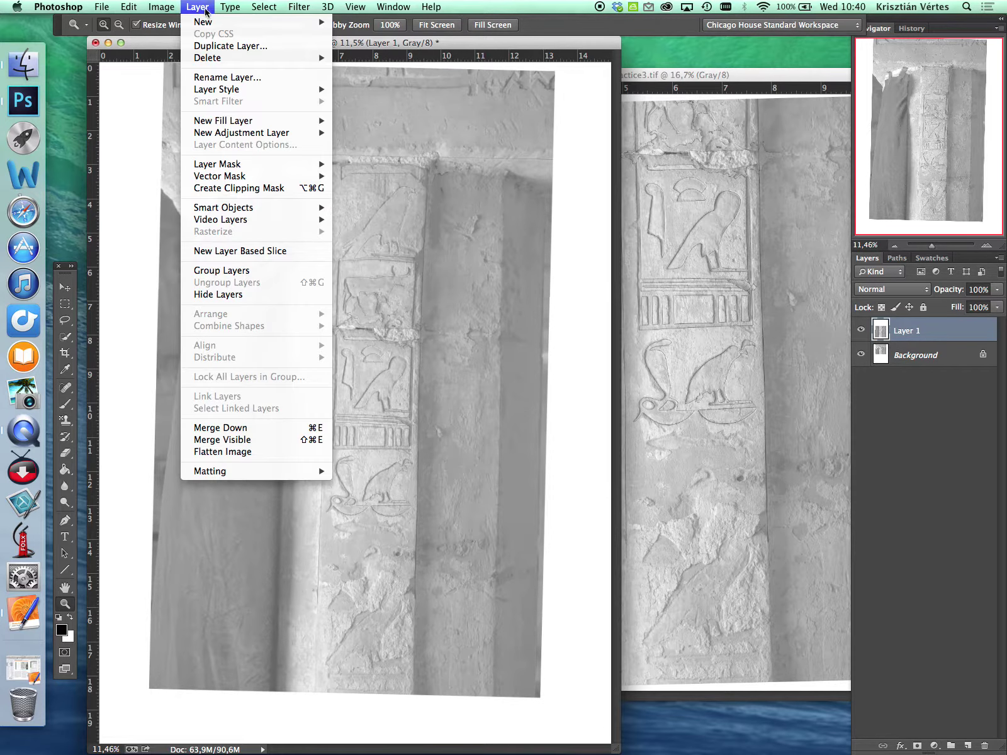
click(251, 440)
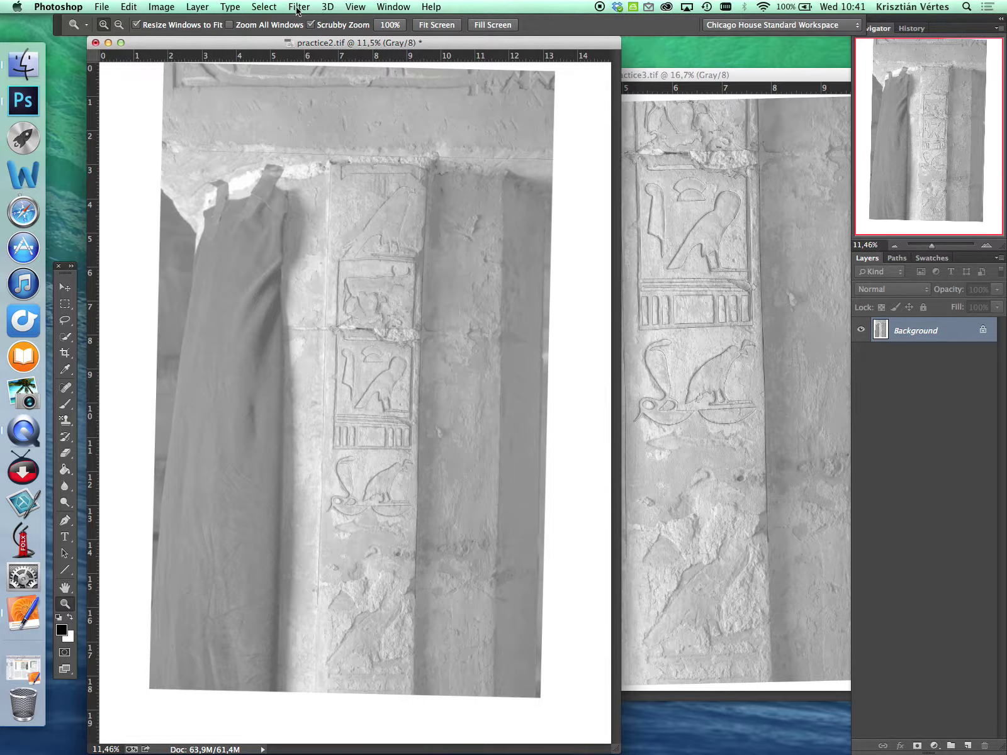
Turn on the grid overlay via View > Show > Grid
click(356, 8)
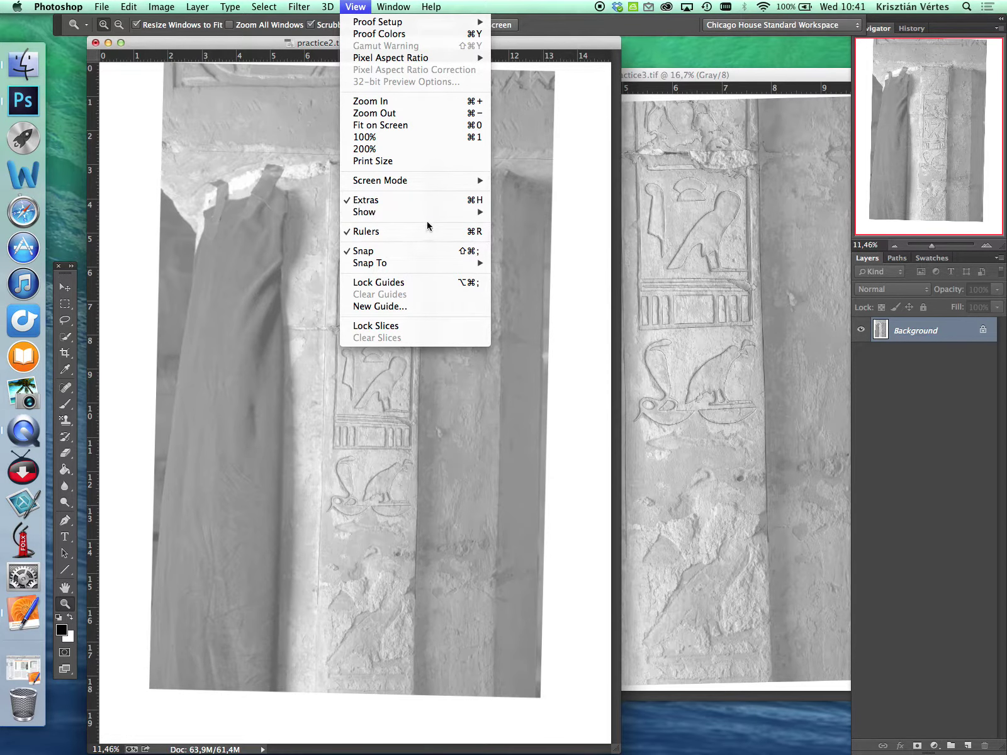
mouse_move(431, 213)
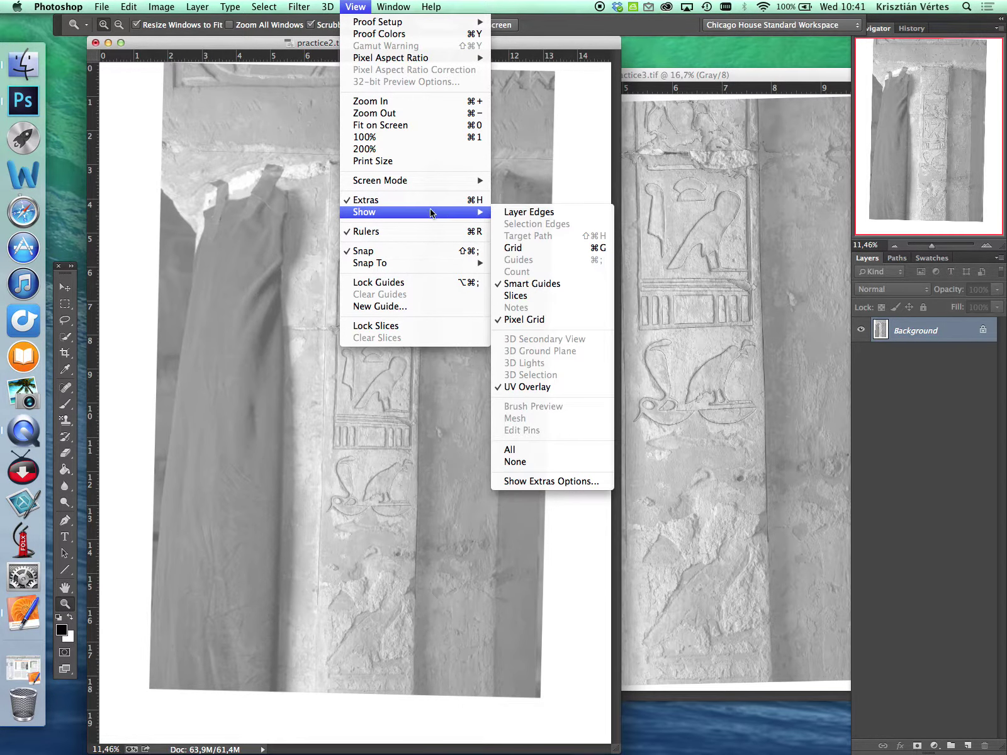
click(551, 250)
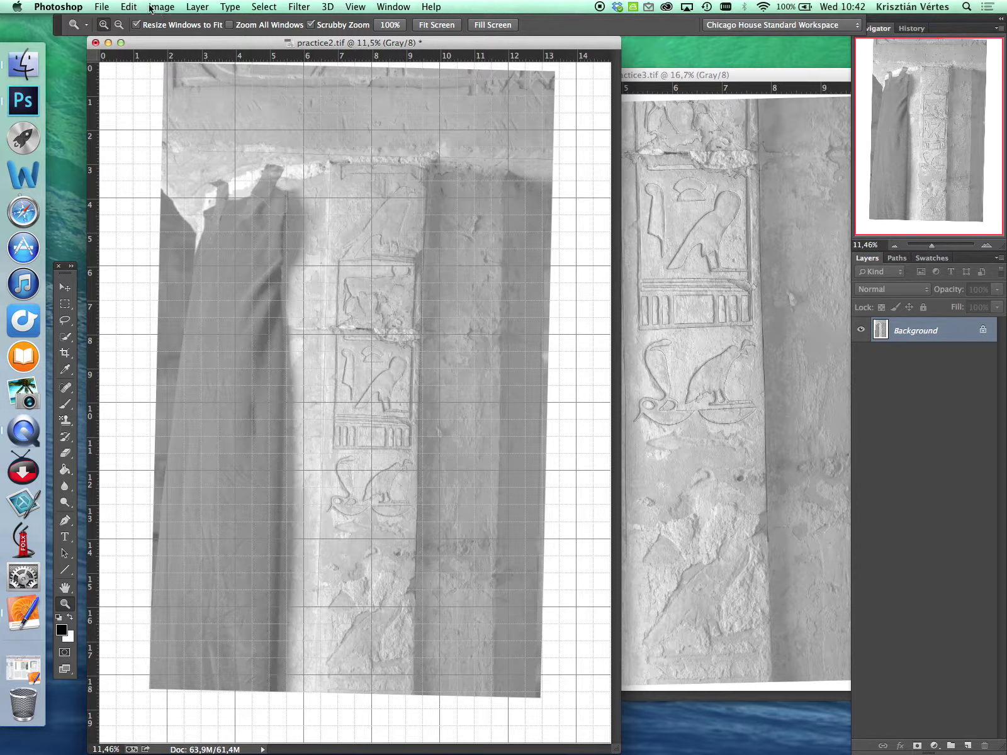
Add a horizontal guide near the image bottom and marquee-select the whole image
click(109, 9)
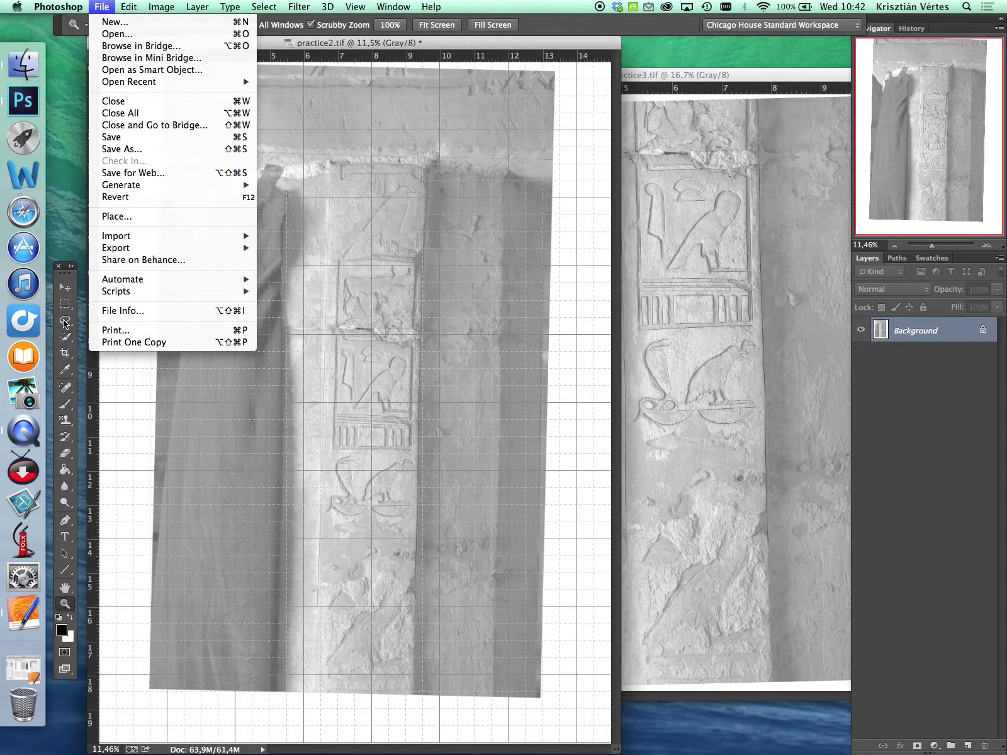
click(66, 307)
click(65, 304)
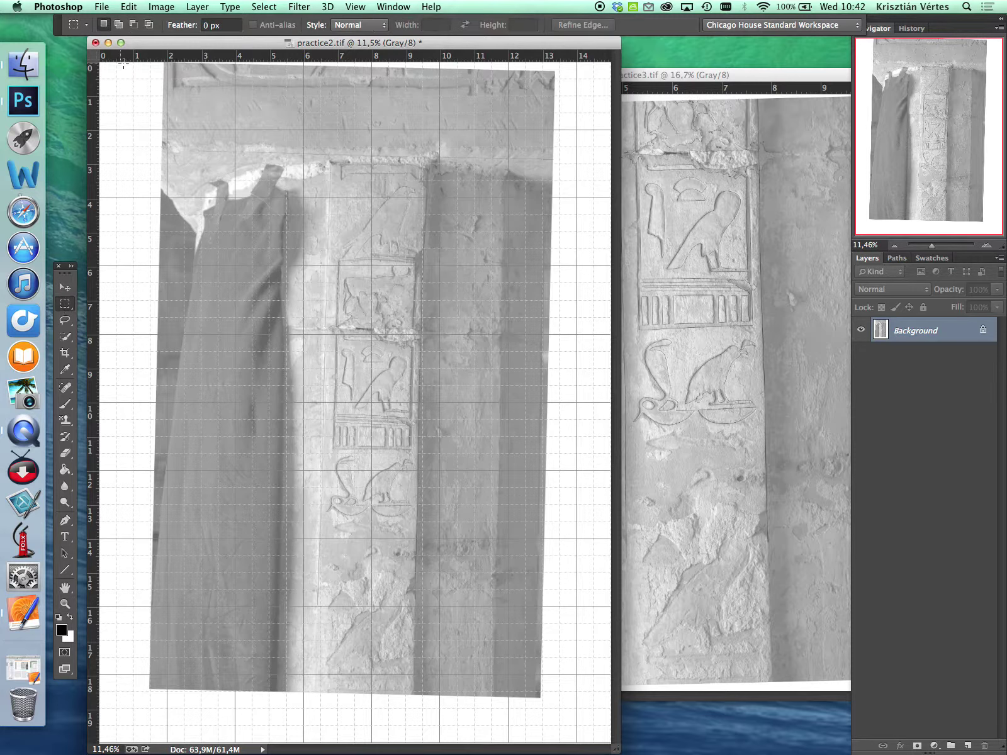
drag(136, 57, 573, 726)
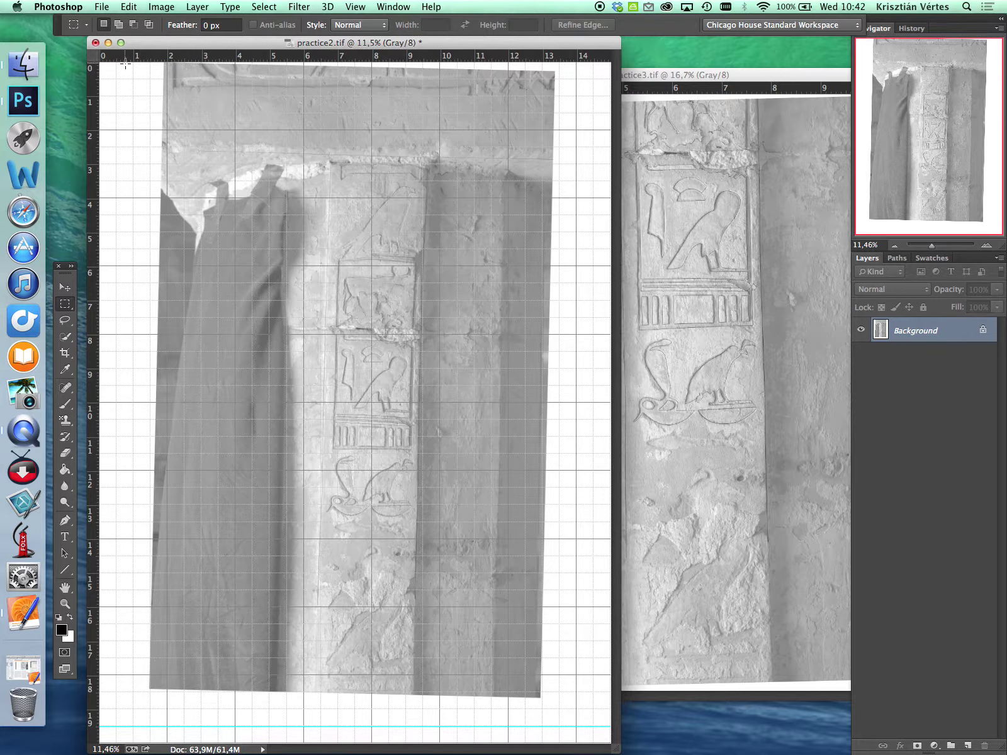
drag(124, 63, 574, 710)
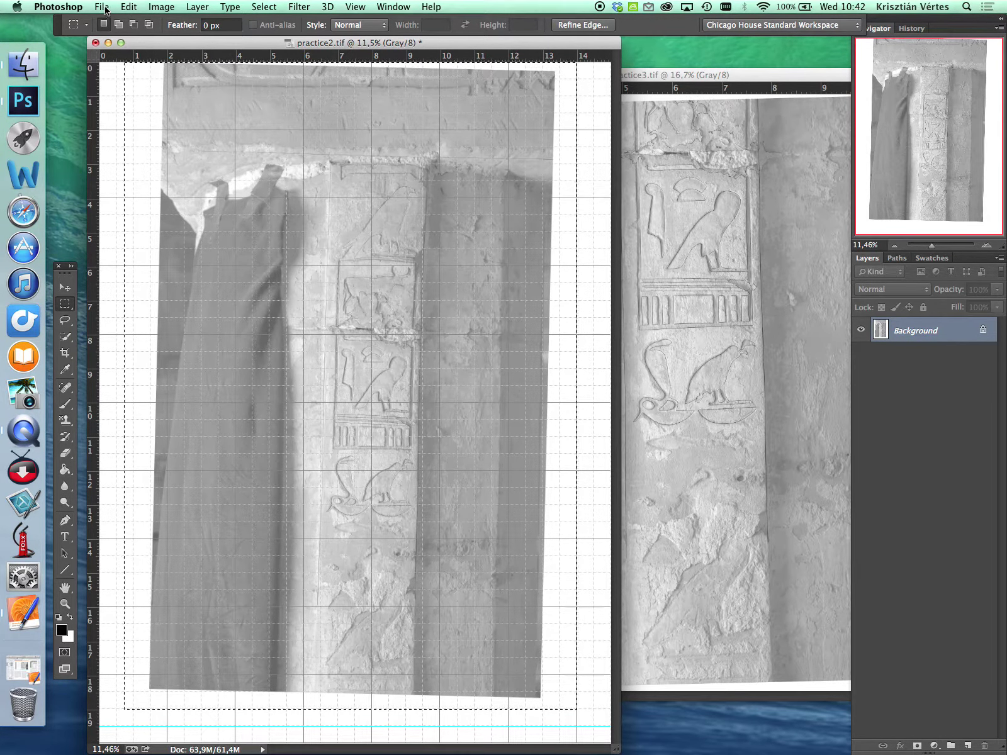
click(129, 6)
Rotate the merged image by -1,51° so the pillar straightens
mouse_move(273, 263)
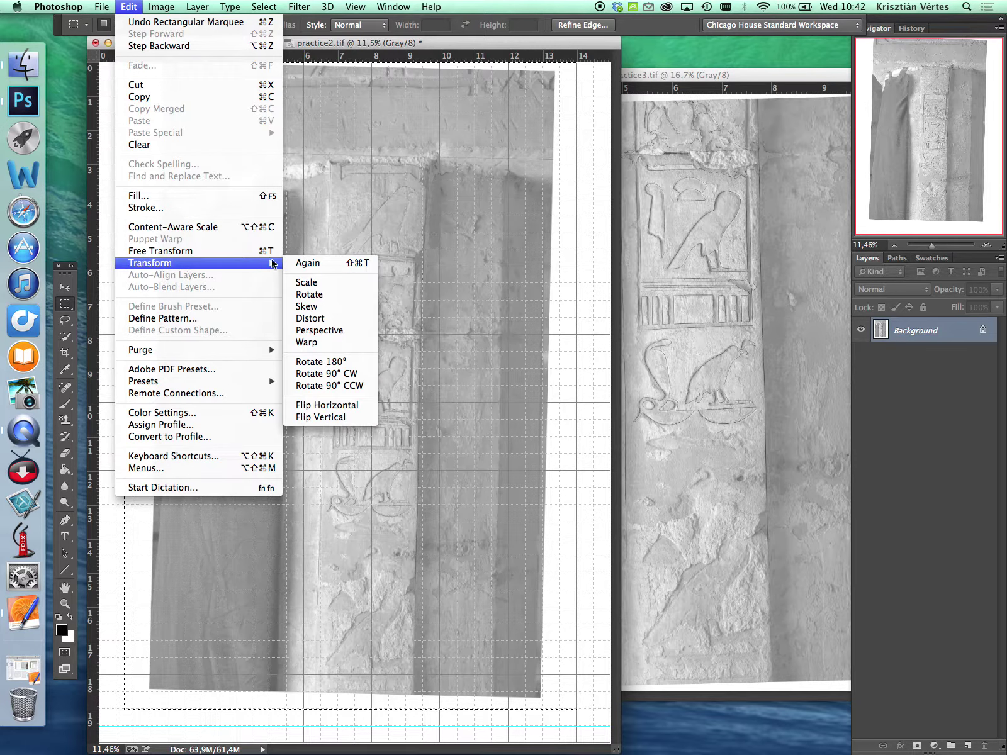
click(309, 295)
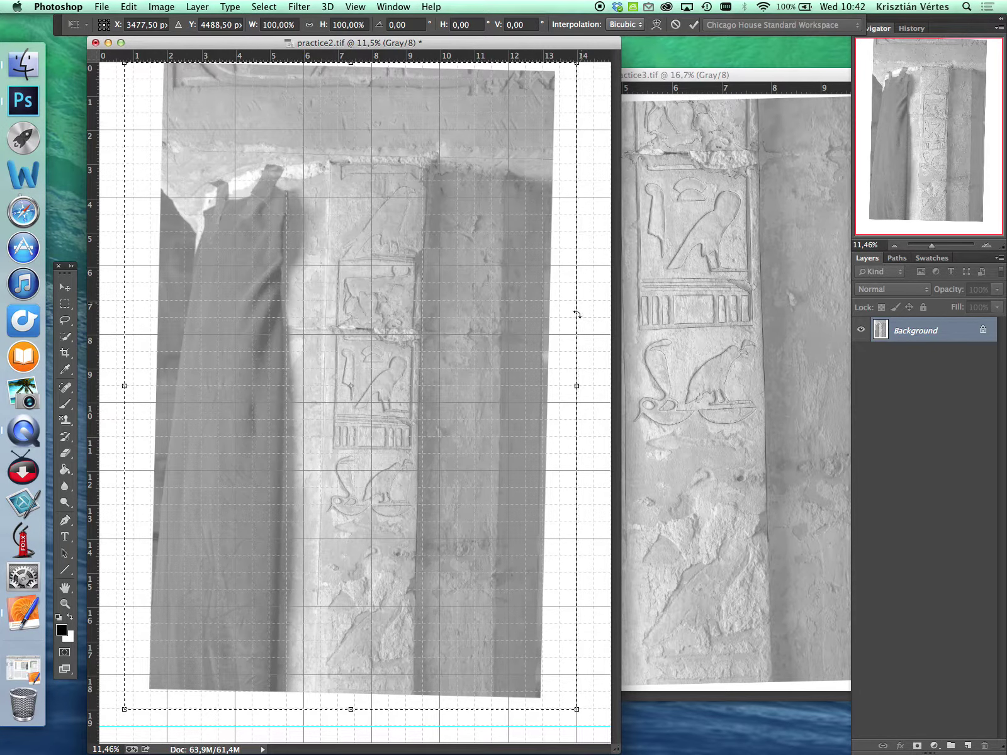
drag(577, 711, 587, 708)
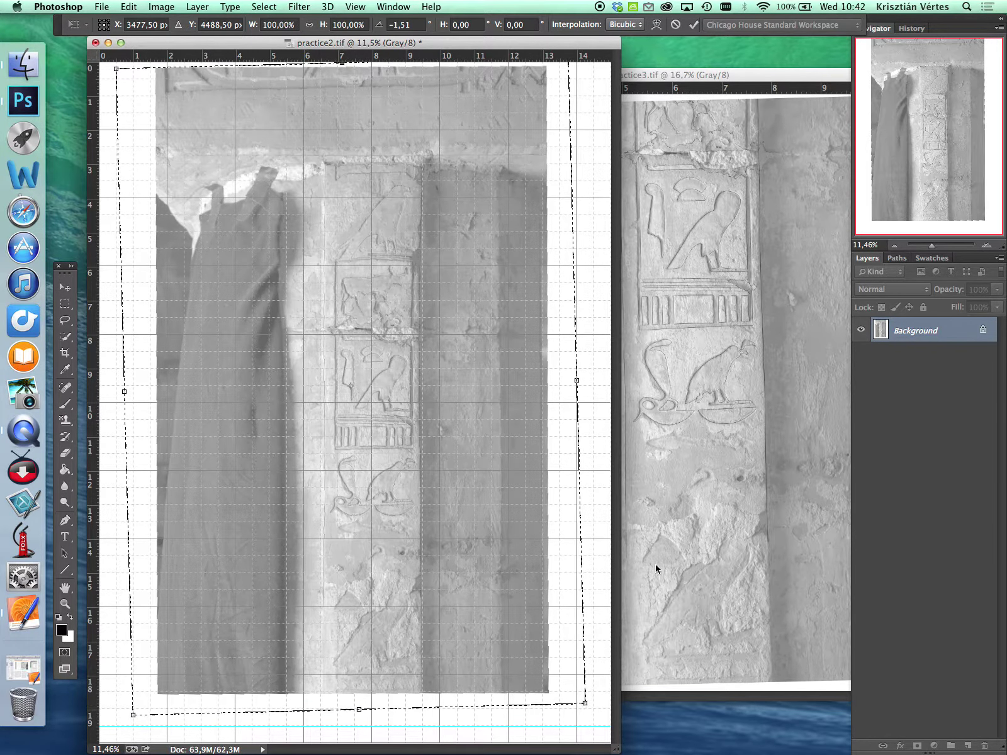
Zoom and pan over the cow relief and upper hieroglyph panel to check grid alignment
click(894, 245)
click(979, 248)
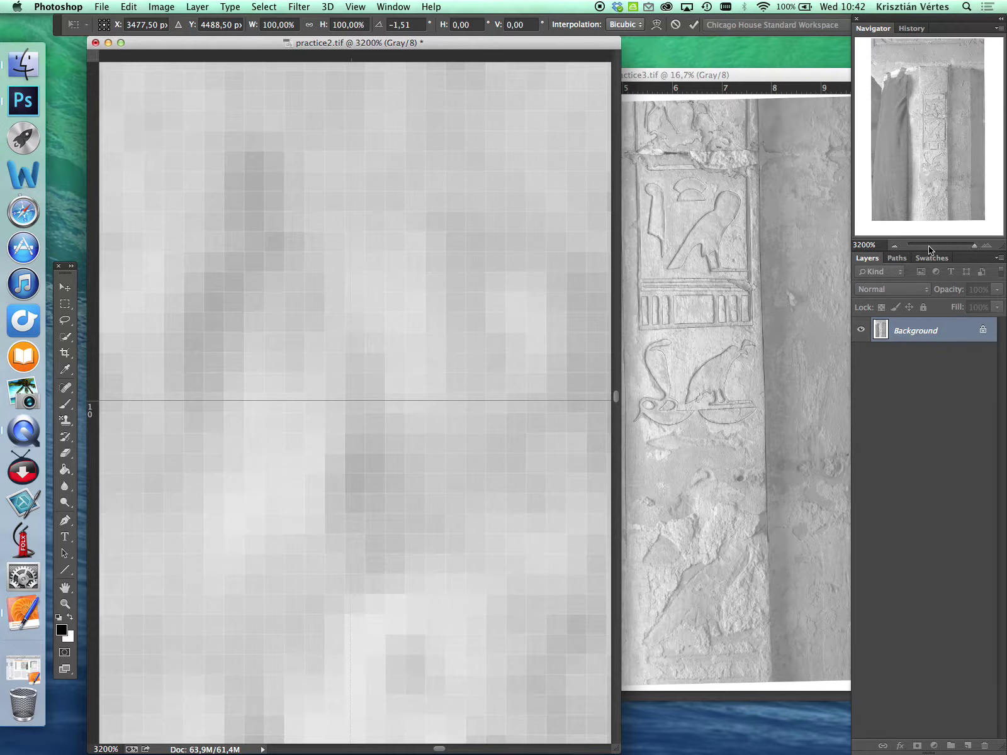
click(894, 247)
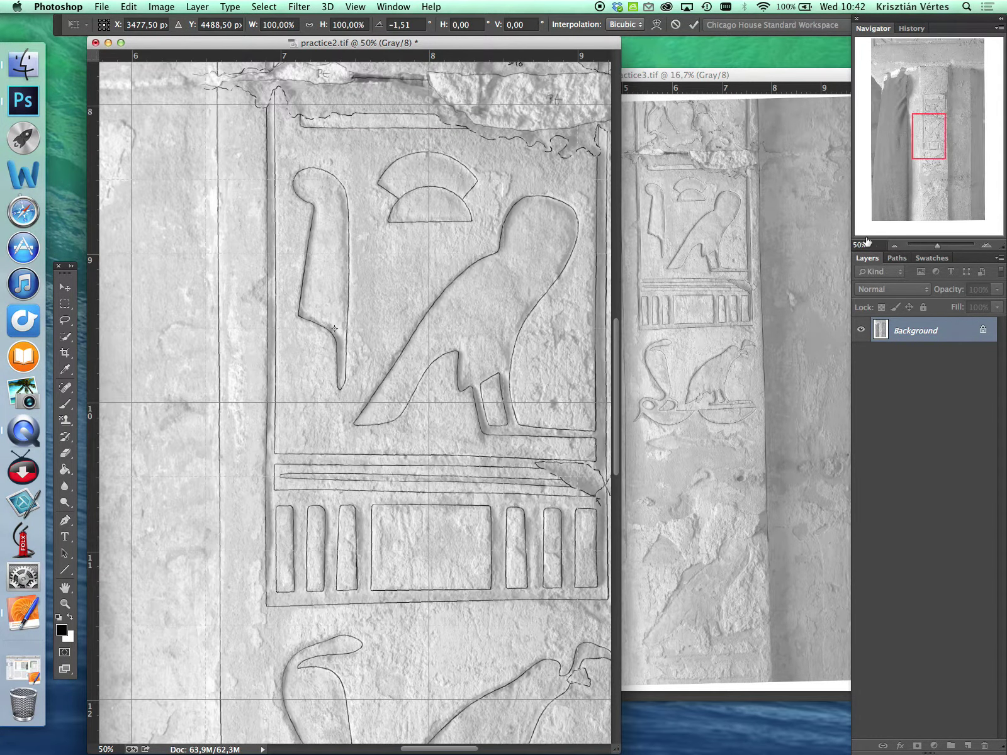
drag(458, 297, 481, 648)
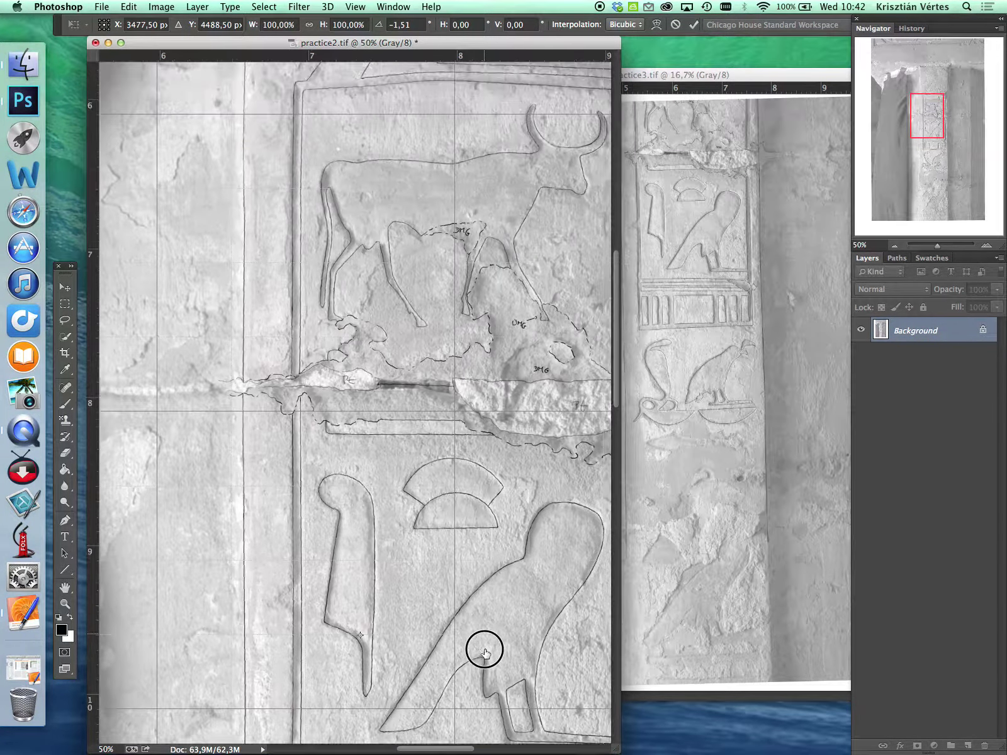
drag(507, 418, 472, 444)
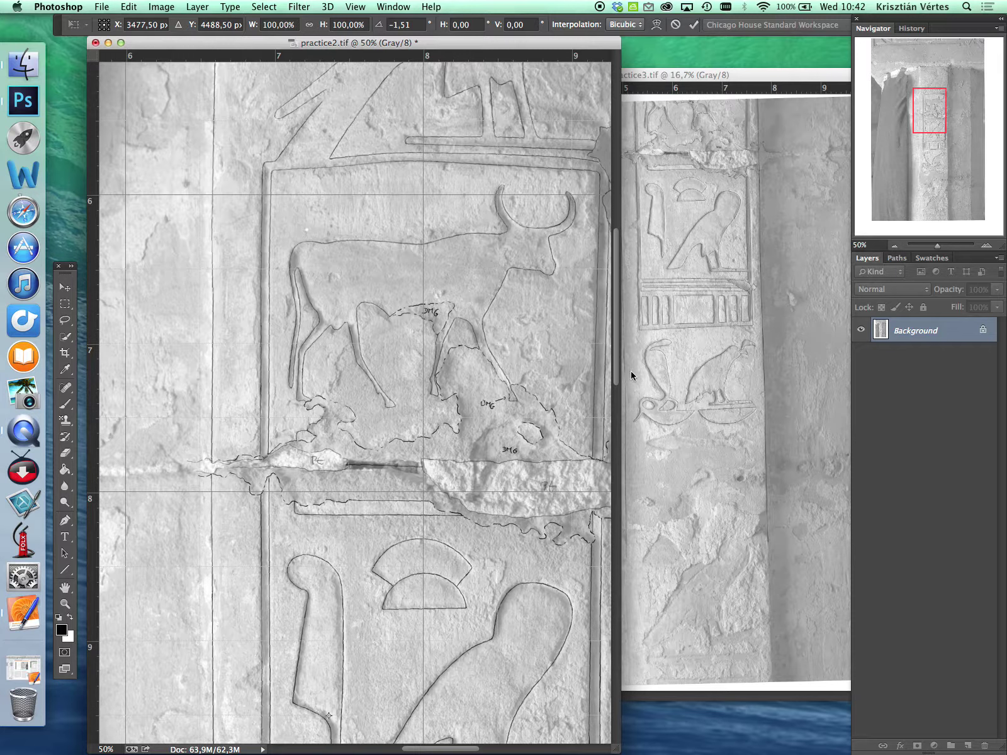
drag(615, 371, 604, 230)
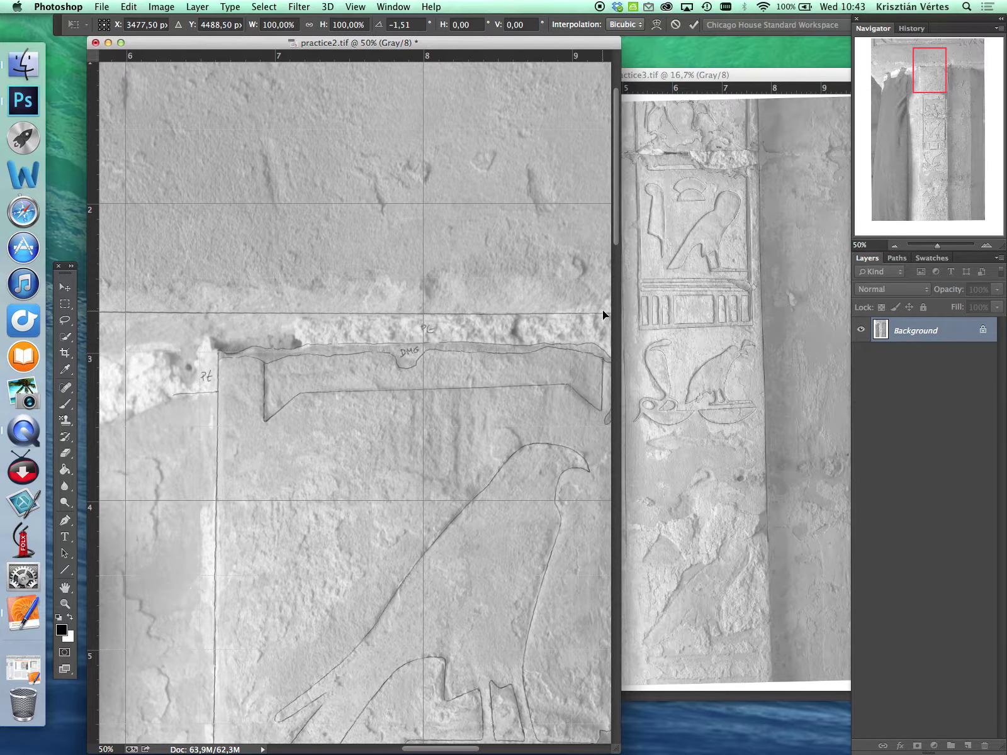
drag(616, 247, 615, 247)
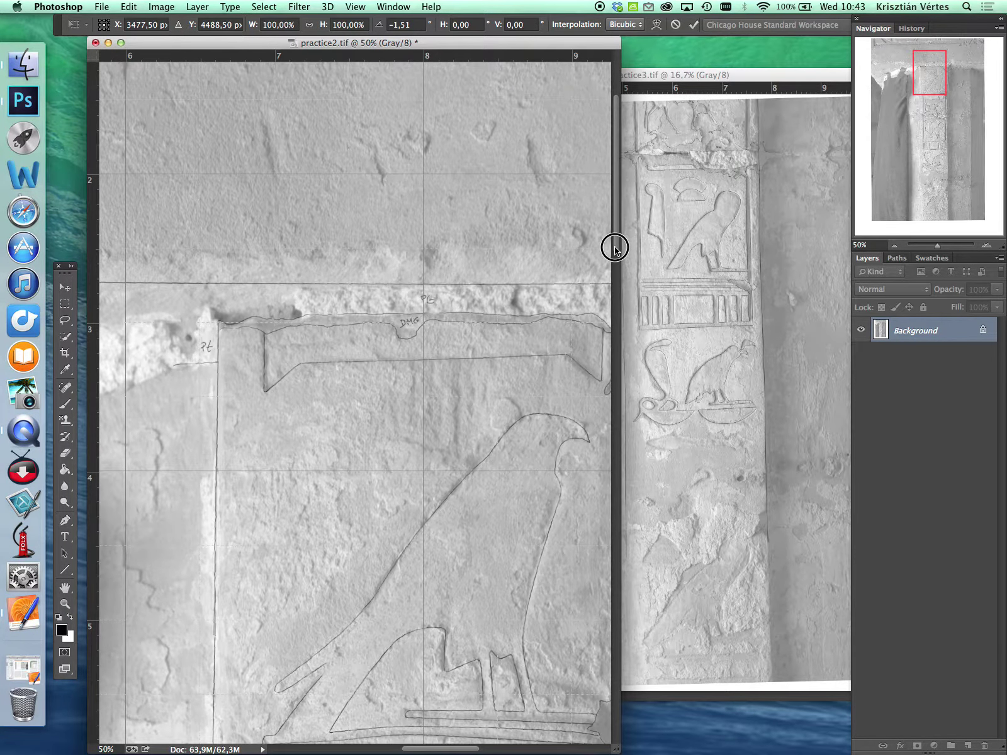
scroll(615, 247, down, 1)
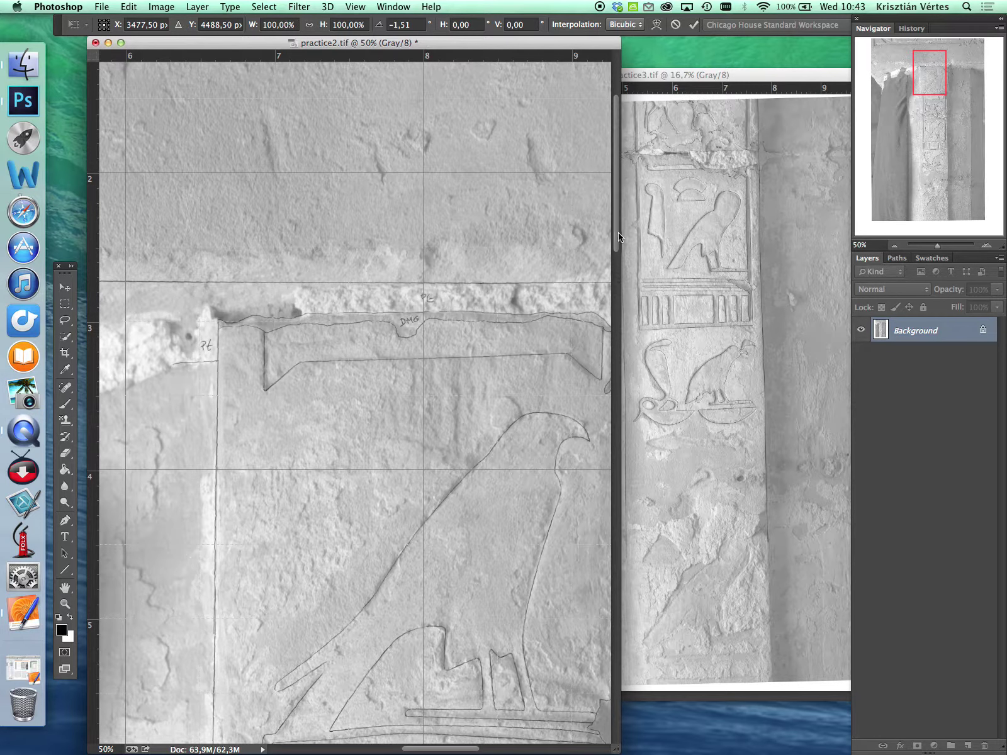
scroll(614, 242, down, 3)
Fine-tune the rotation to -1,41° and apply the transformation
click(895, 245)
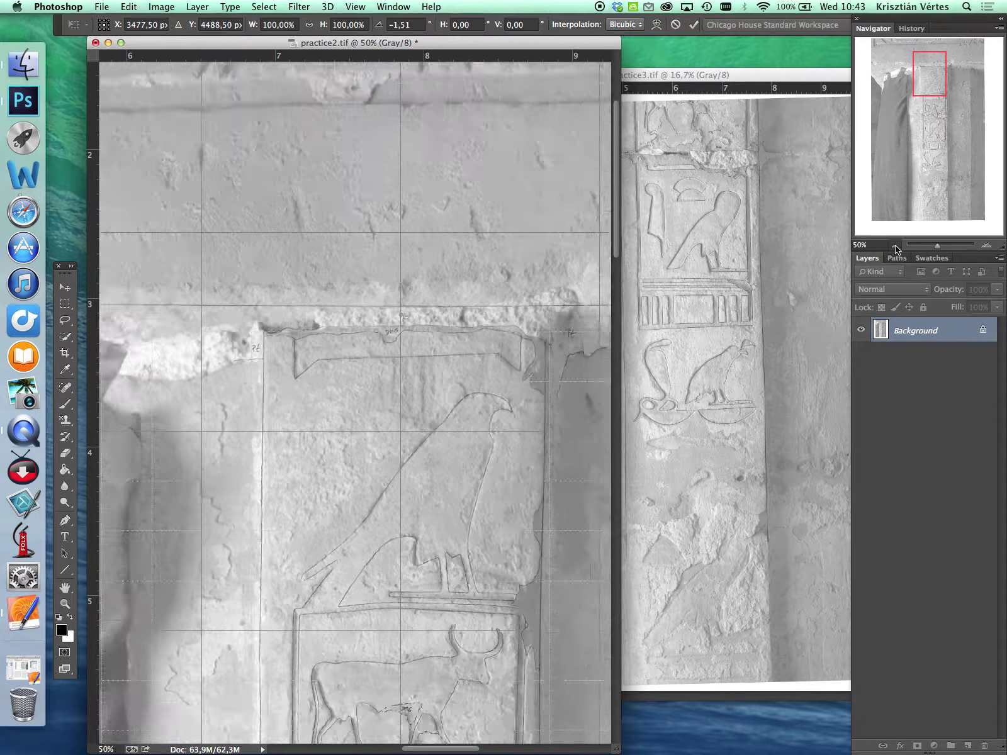
click(894, 245)
click(895, 245)
click(894, 246)
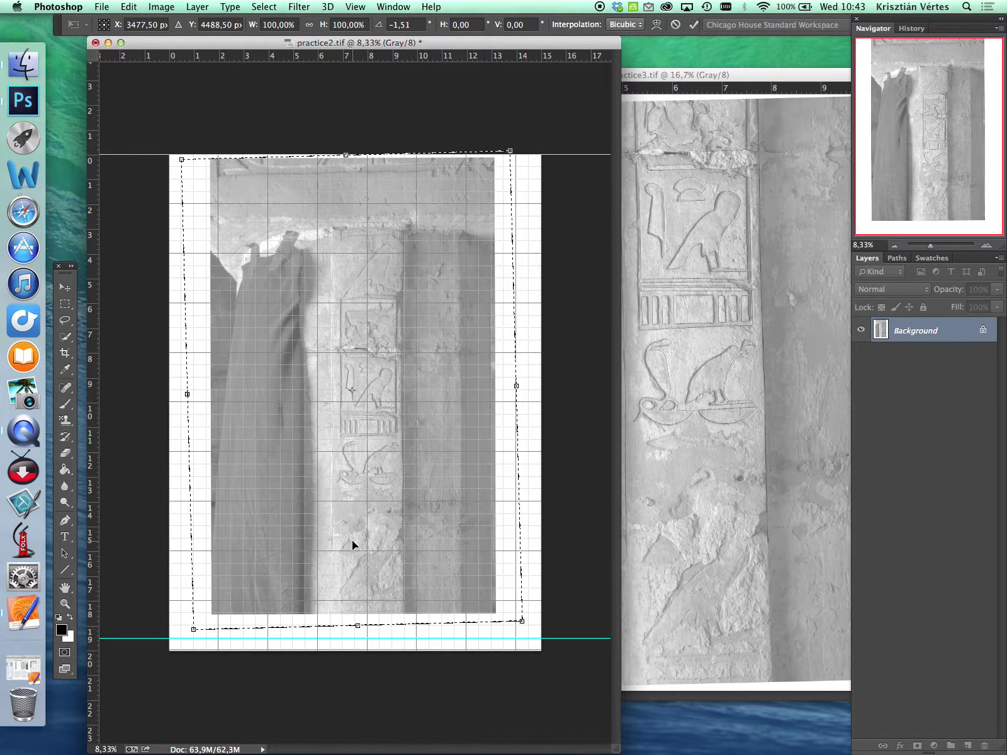
click(522, 622)
drag(522, 624, 523, 627)
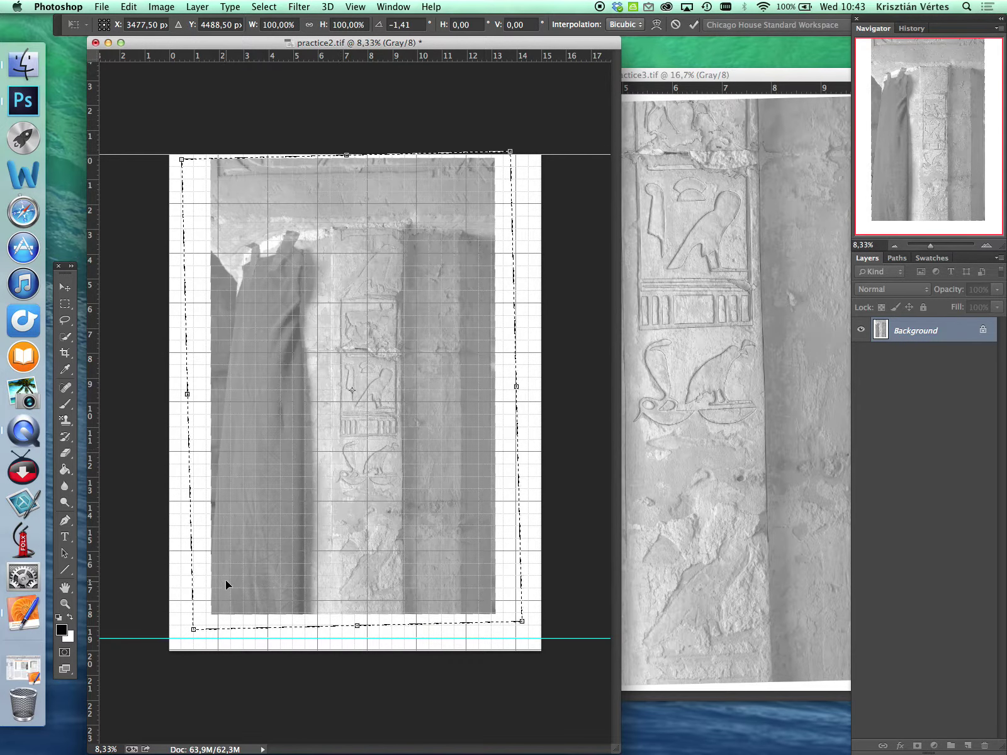
click(64, 286)
click(636, 251)
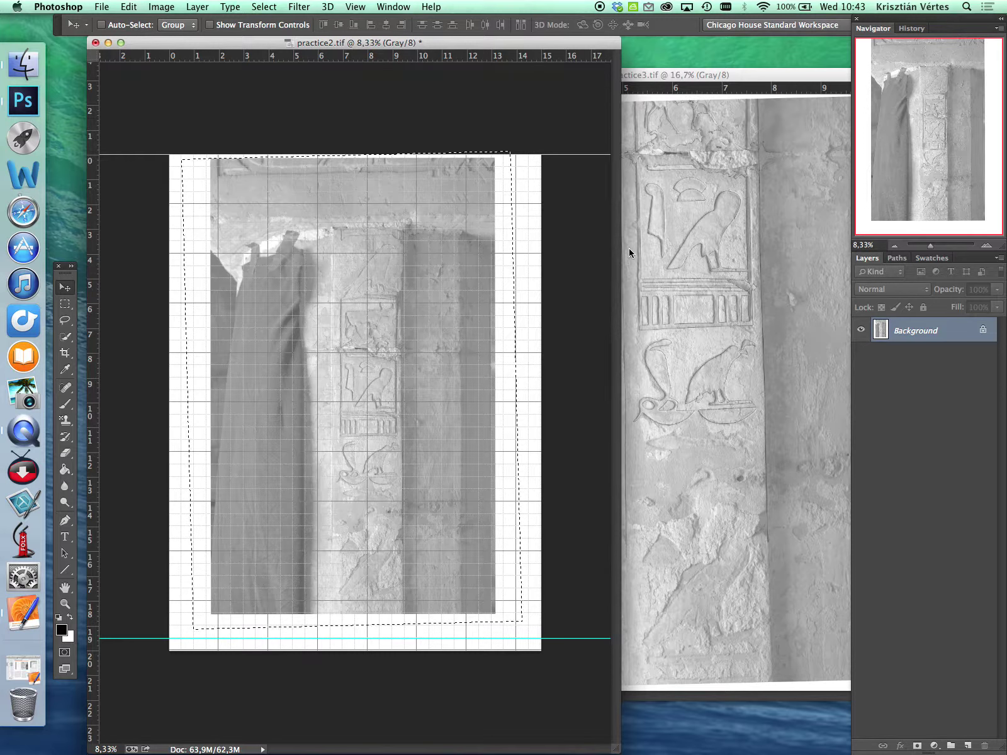
Deselect with Cmd+D and switch off View > Show > Grid
key(super+d)
click(250, 10)
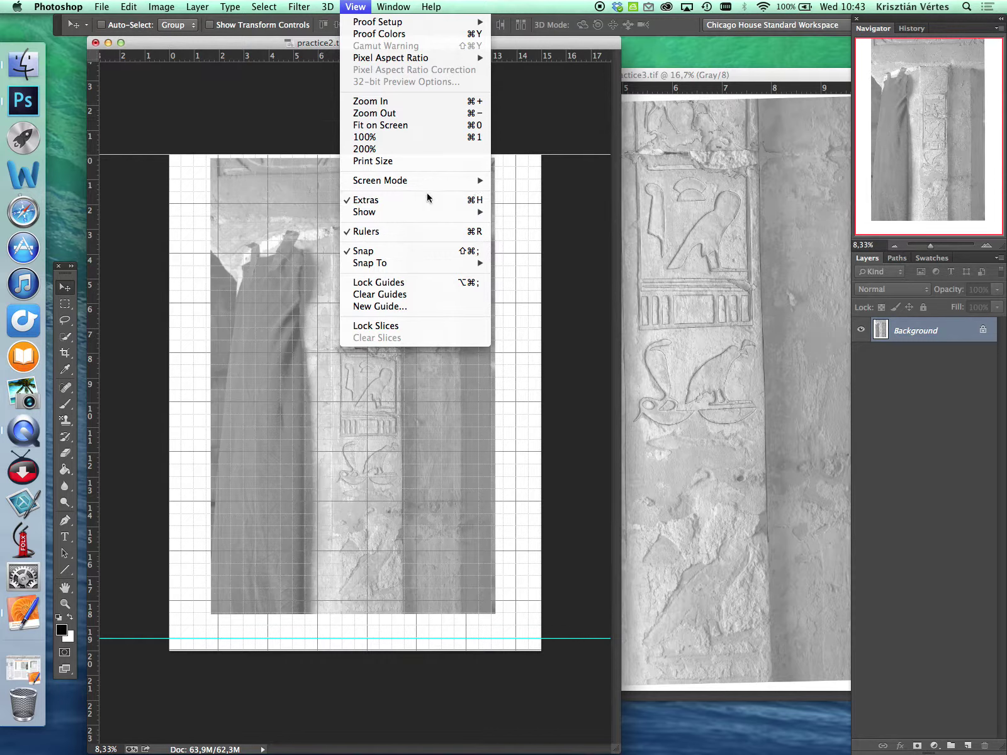
mouse_move(439, 212)
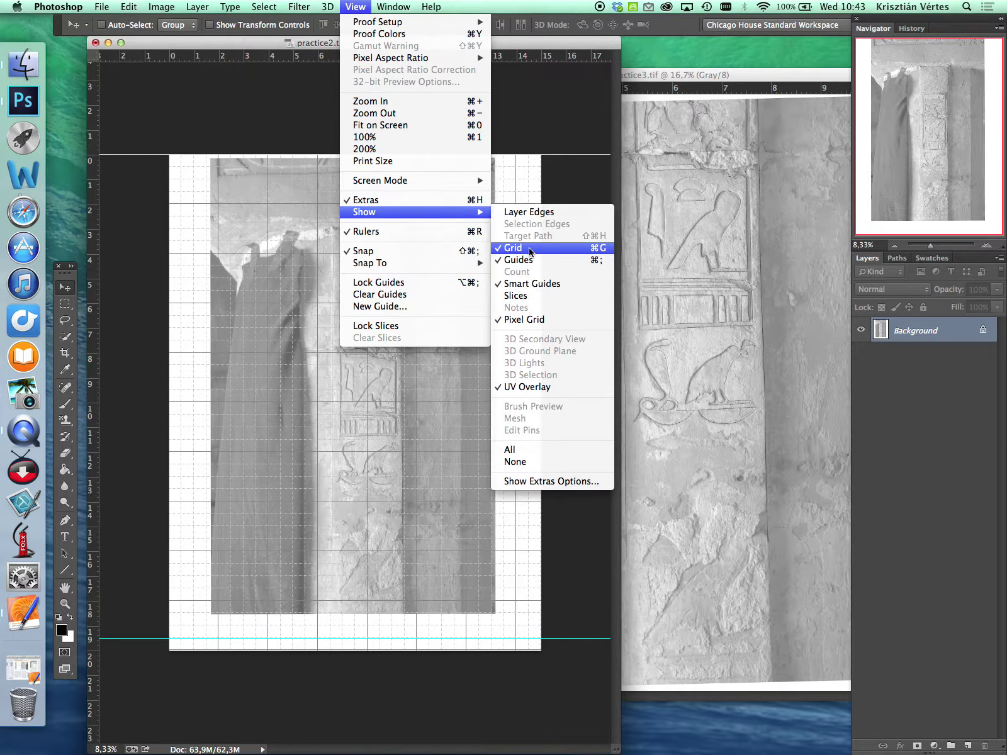
click(568, 250)
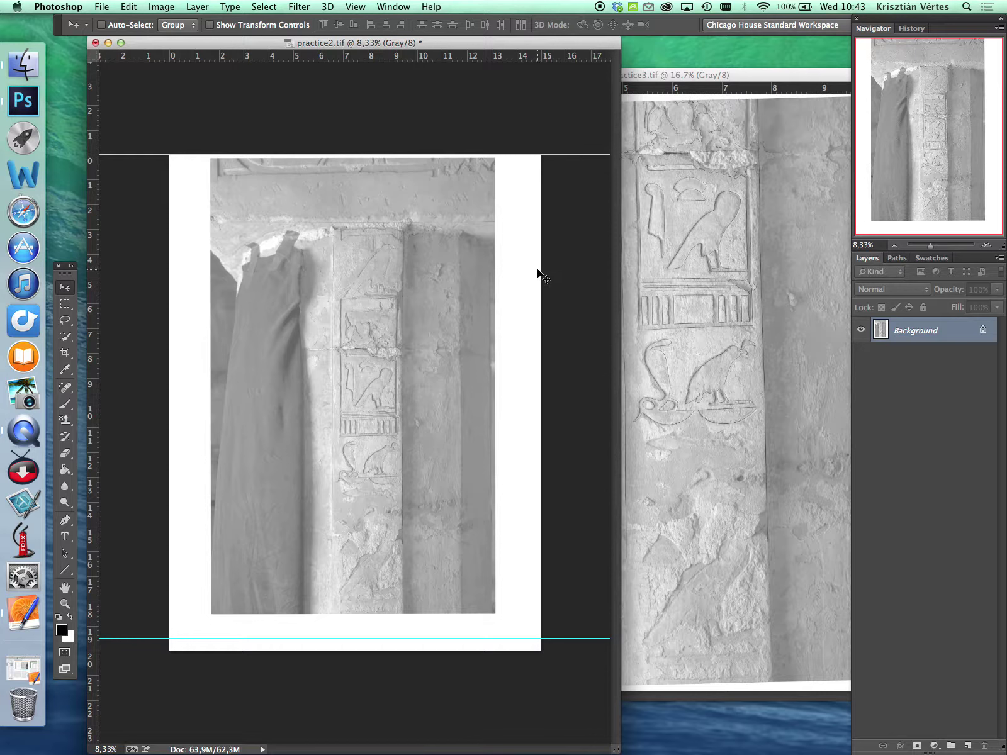
Crop all four edges to the photograph and drag the top horizontal guide away
click(65, 354)
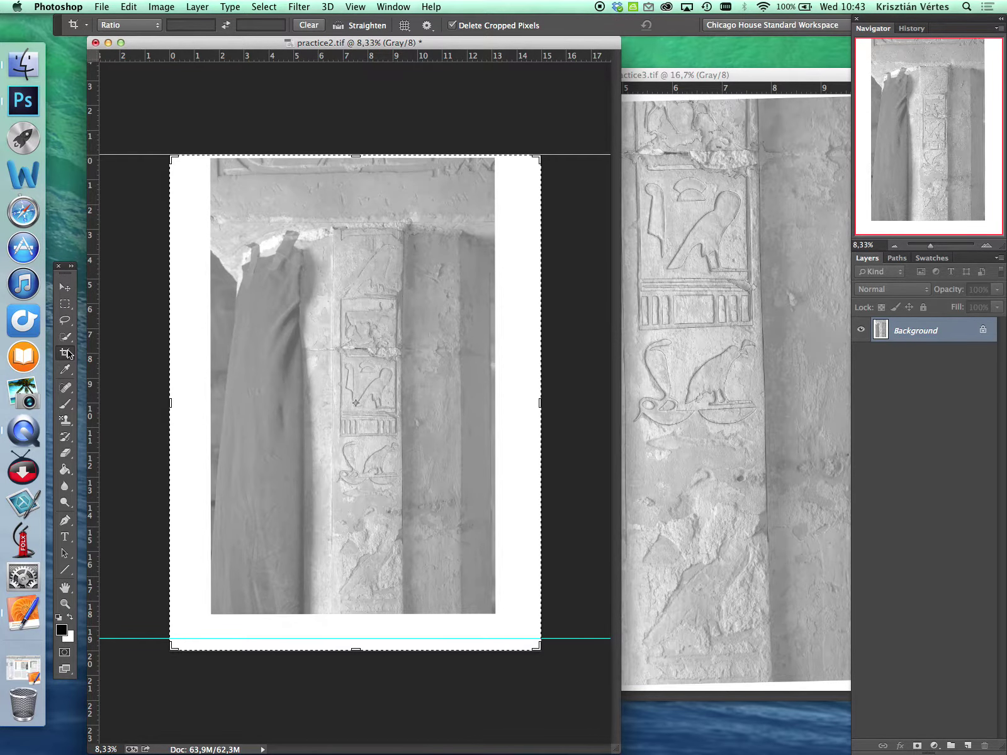
click(356, 650)
drag(356, 650, 357, 628)
drag(355, 171, 357, 177)
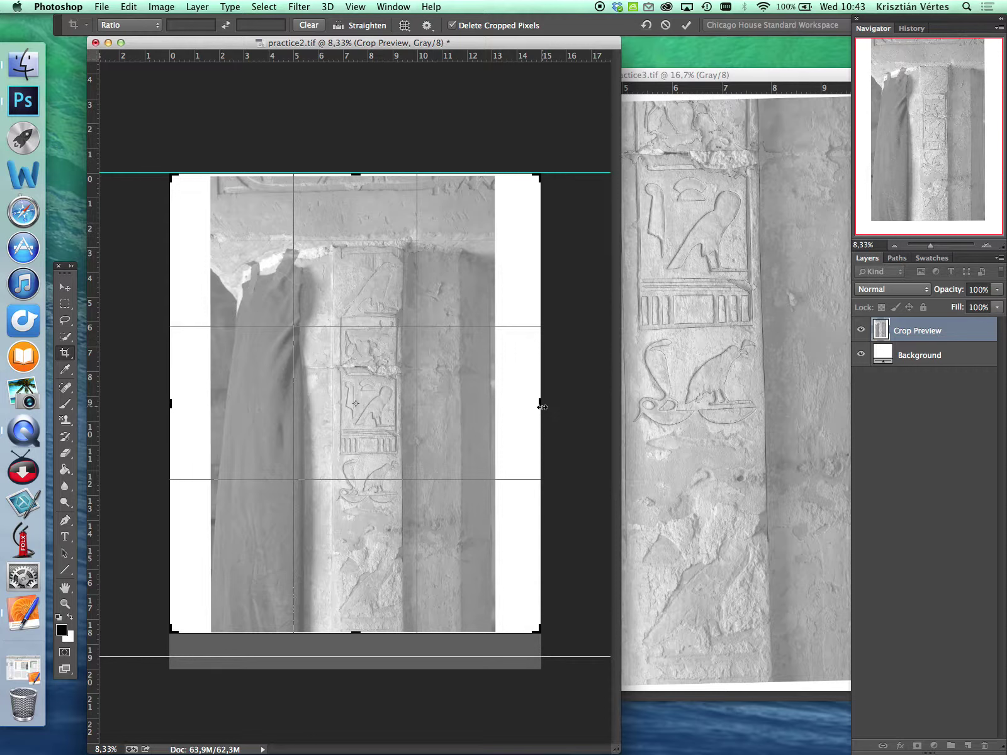
drag(540, 403, 515, 401)
drag(192, 403, 217, 403)
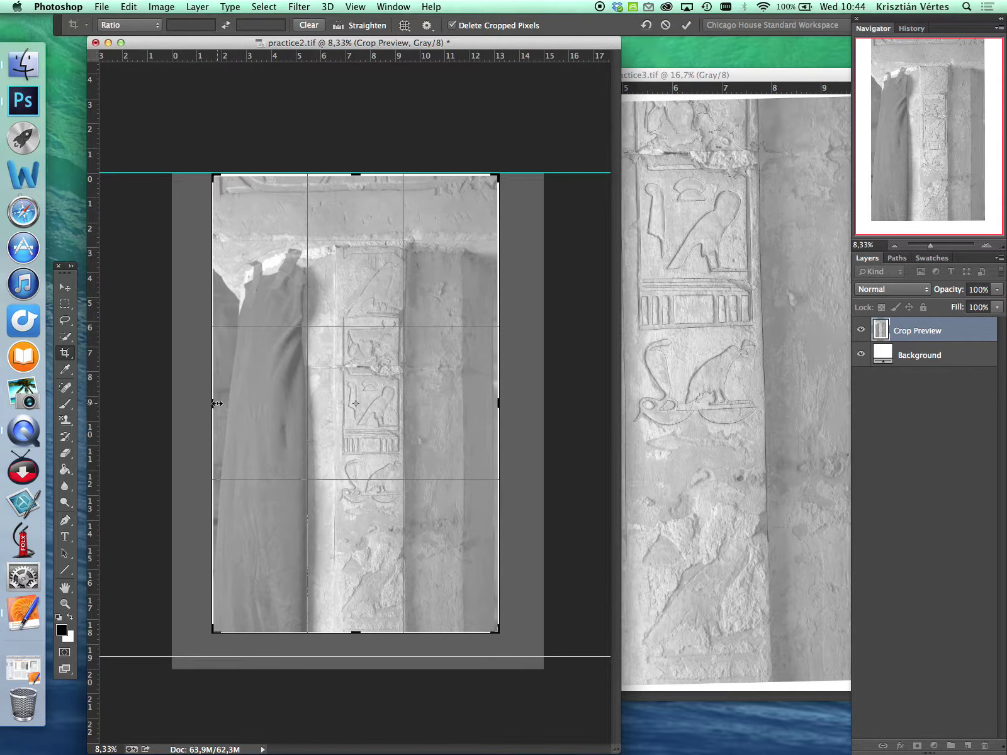
key(Return)
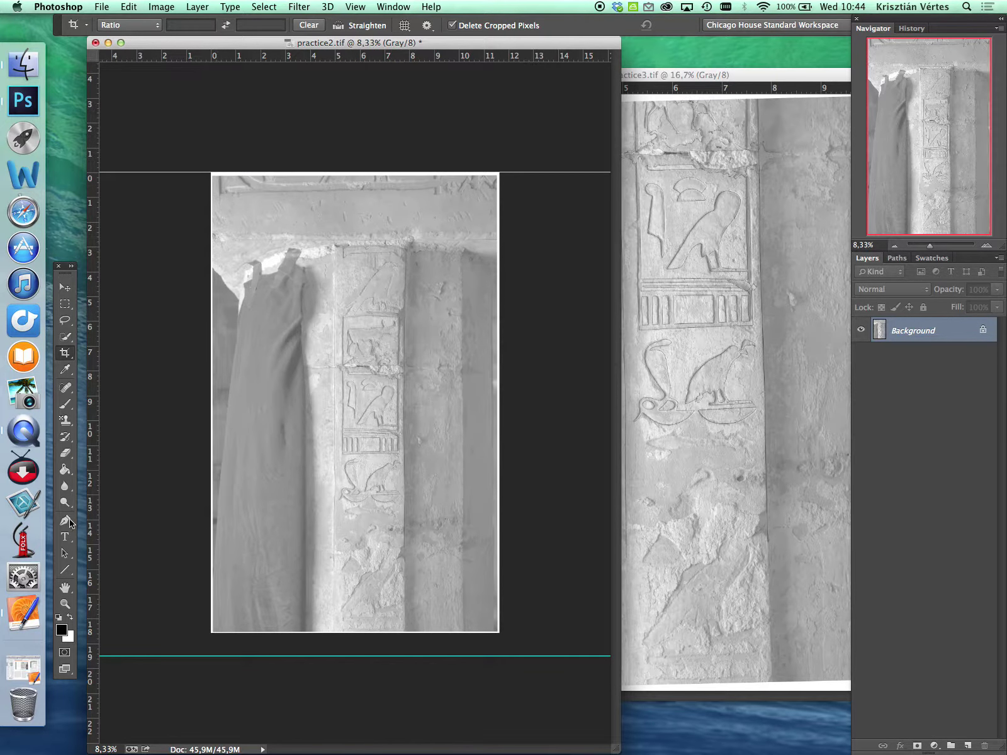
click(64, 286)
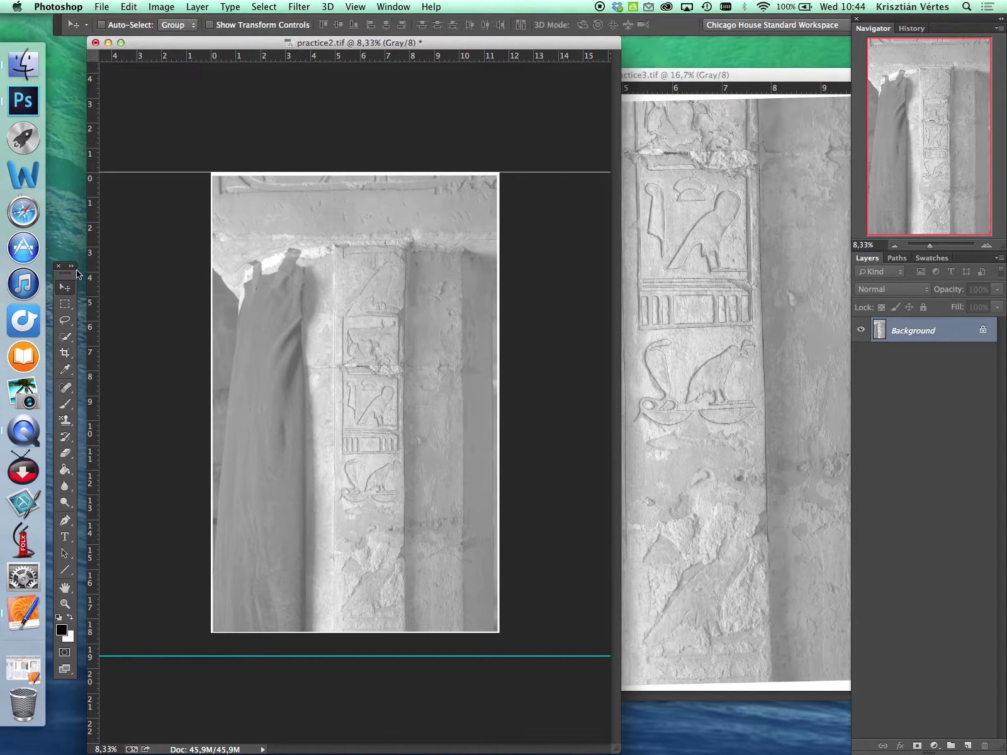
drag(169, 172, 179, 58)
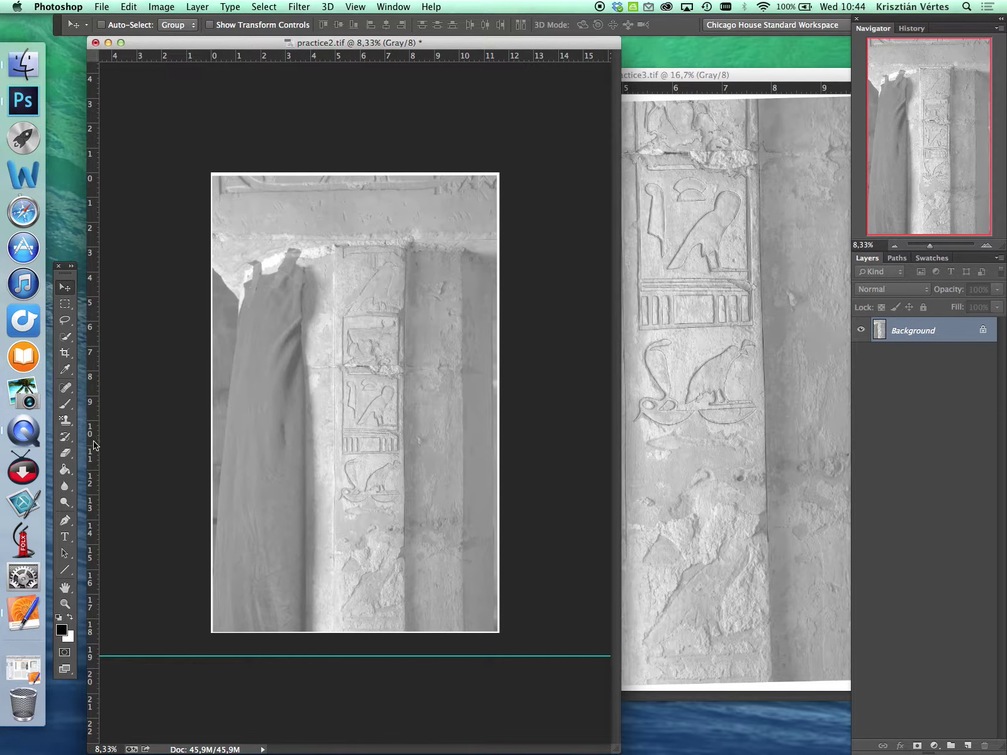
click(65, 604)
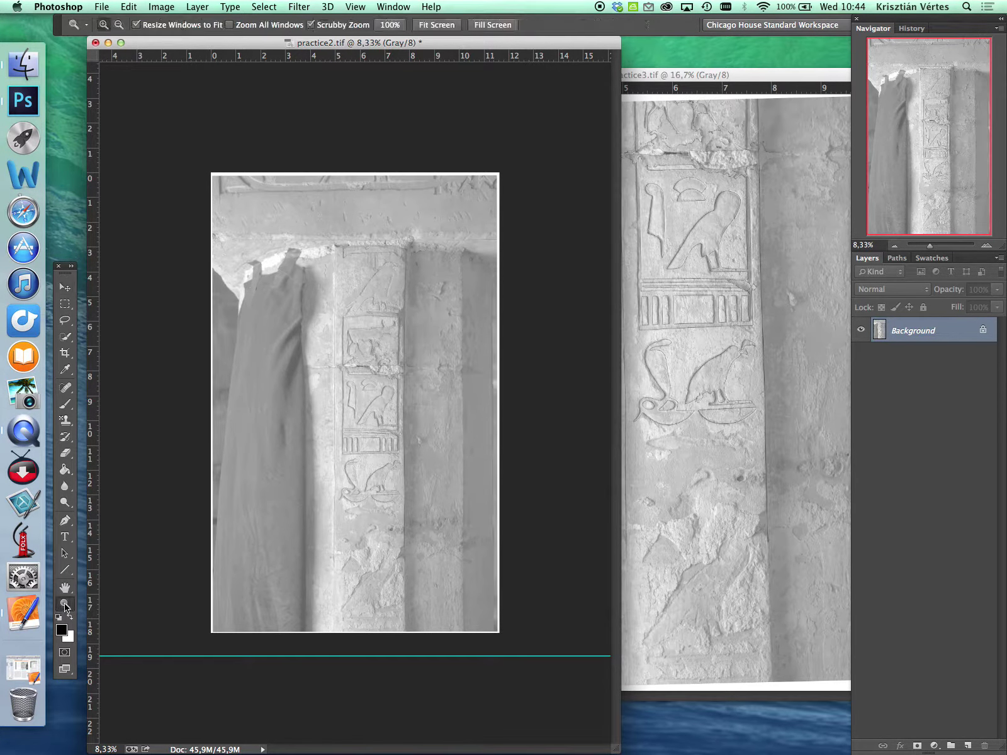
click(446, 27)
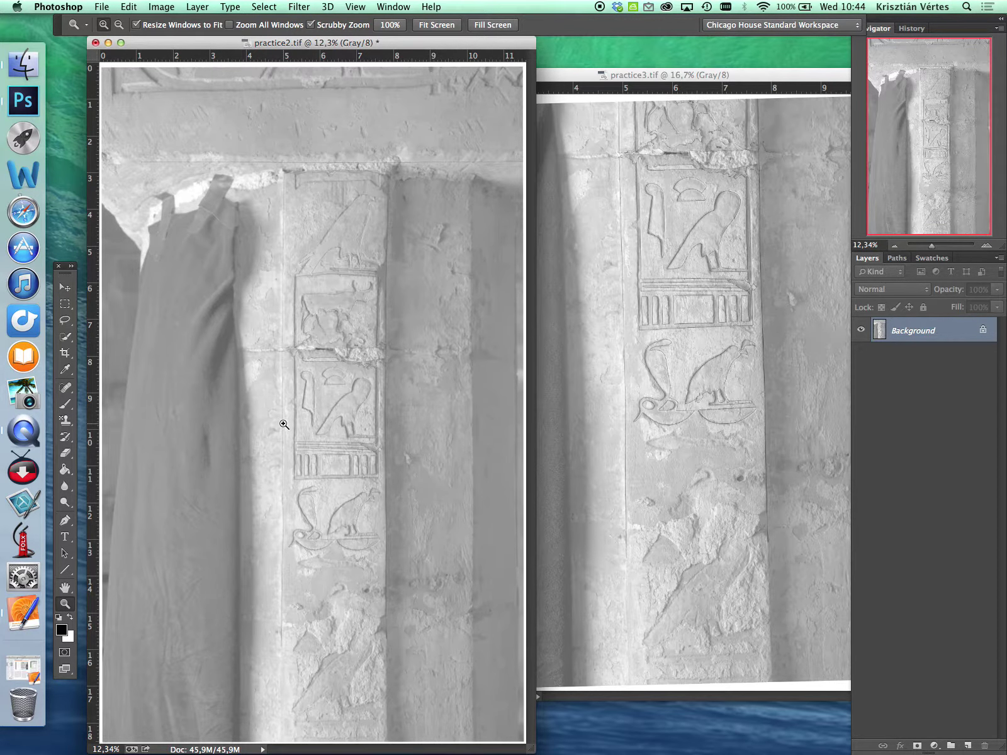
mouse_move(466, 43)
mouse_down()
mouse_move(482, 42)
mouse_move(466, 43)
mouse_up()
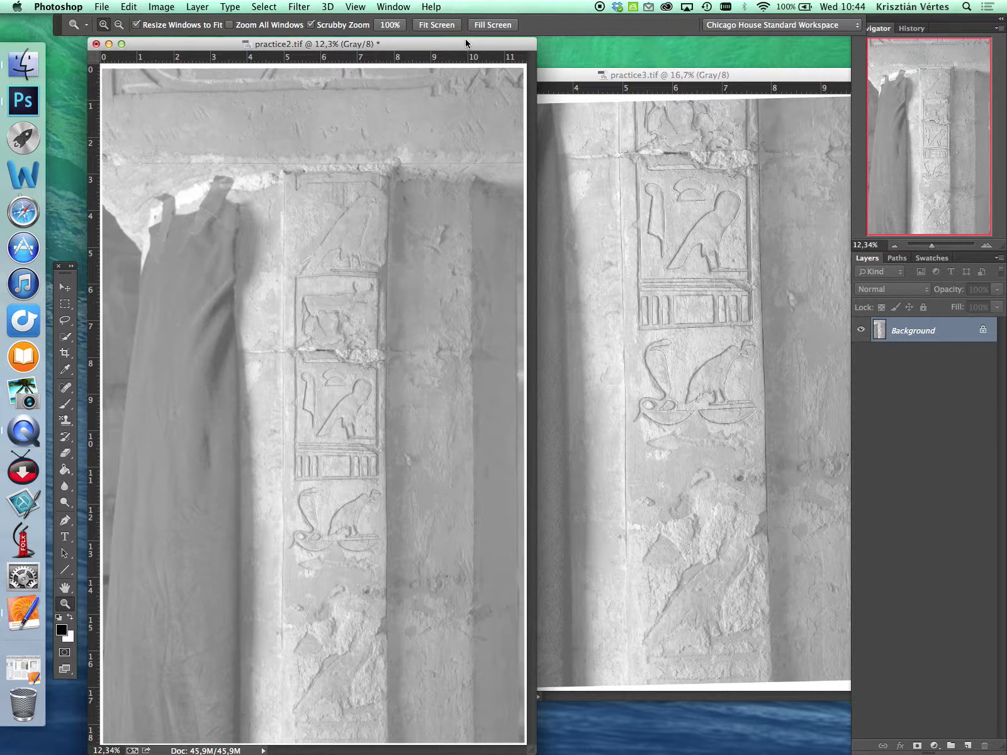
click(164, 8)
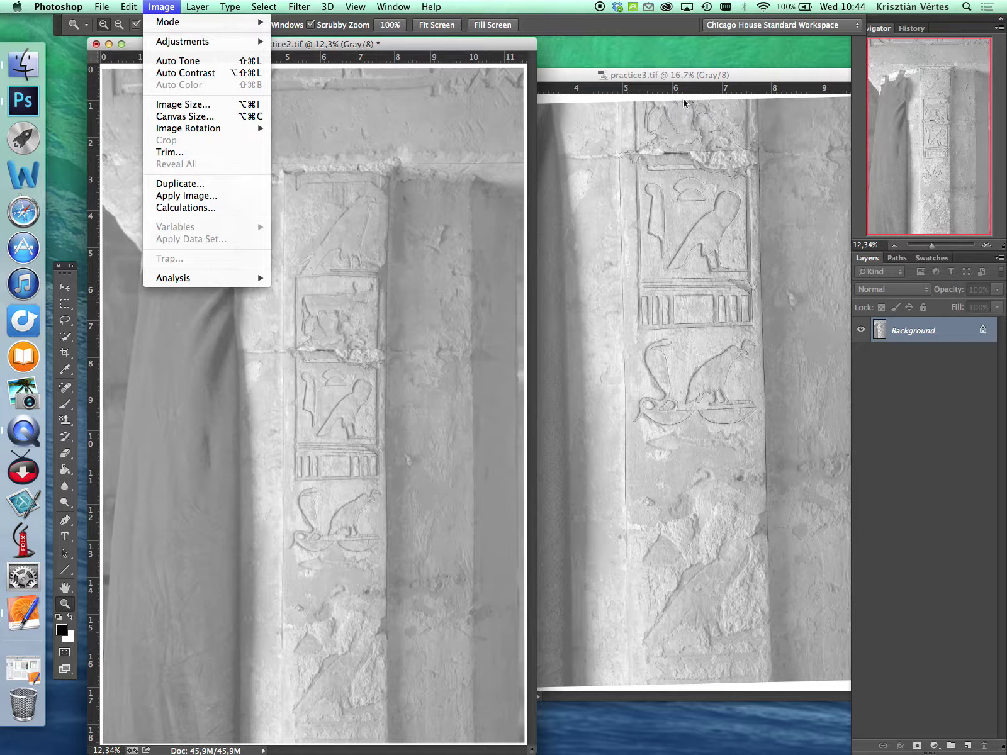
click(522, 41)
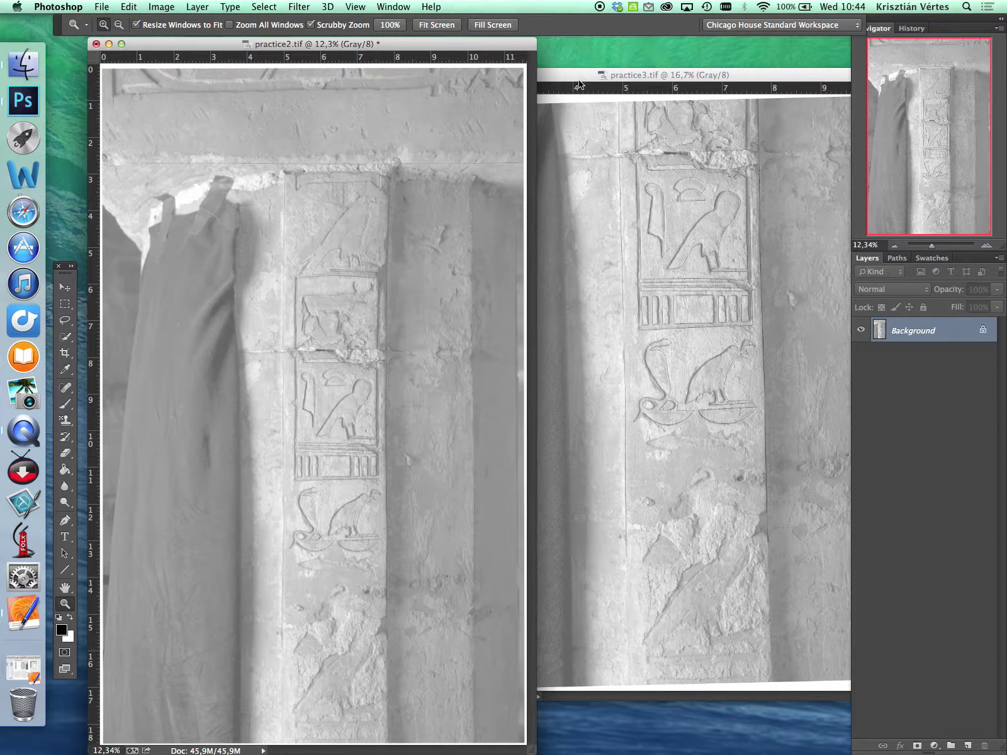